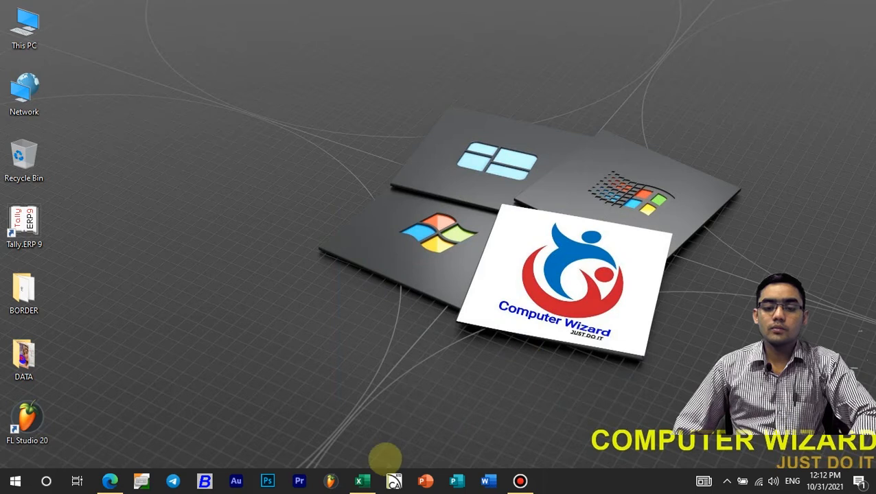
Switch to Excel, create a blank workbook and dismiss the subscription offer bar.
click(360, 480)
scroll(401, 307, up, 2)
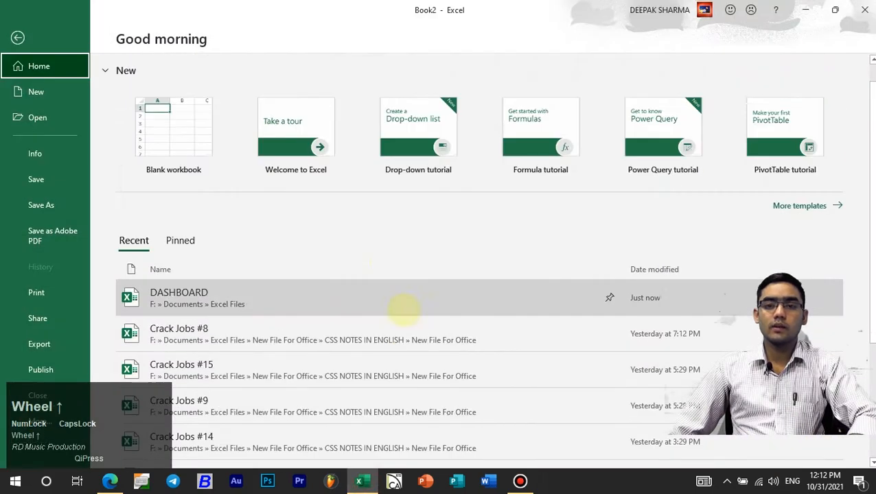
click(172, 140)
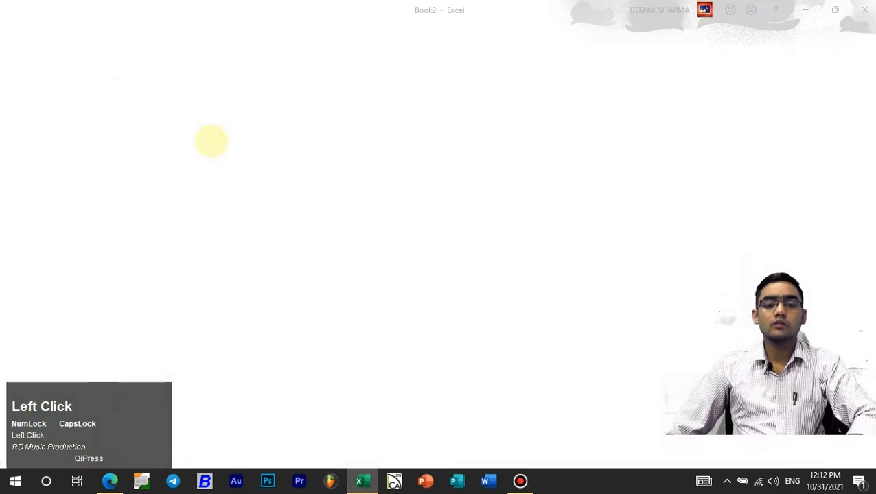
scroll(384, 243, up, 1)
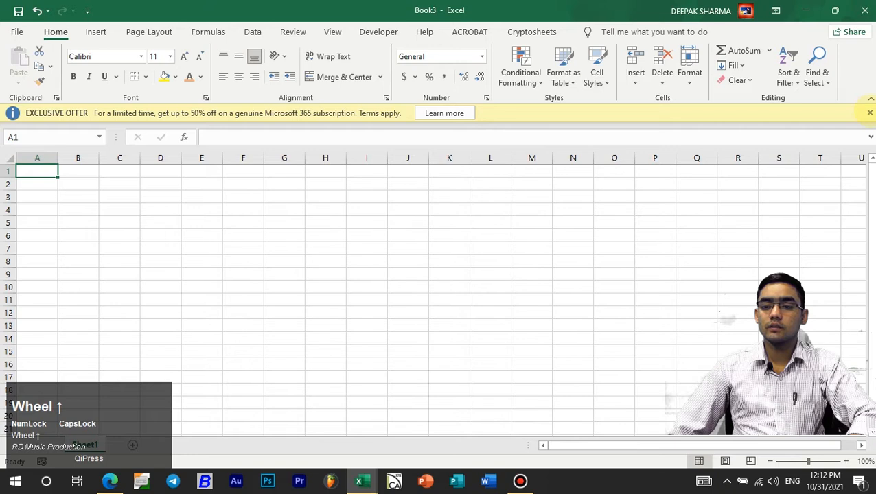
click(869, 112)
click(360, 235)
click(157, 176)
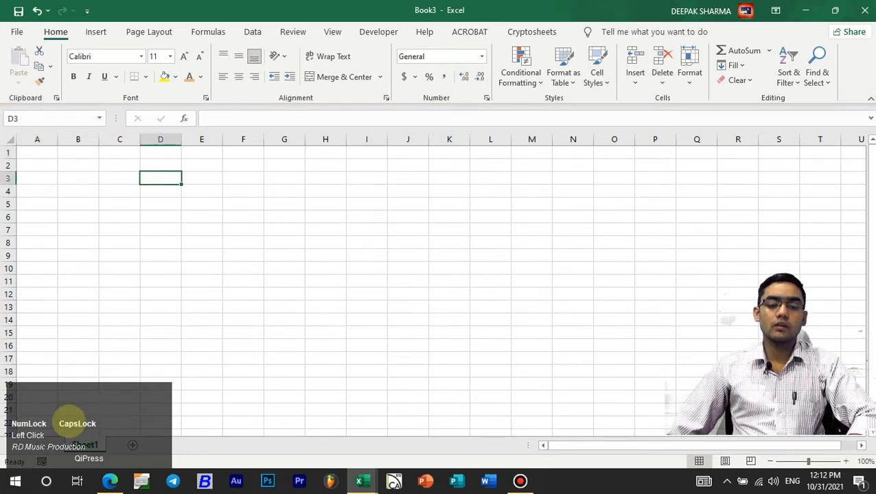
click(143, 396)
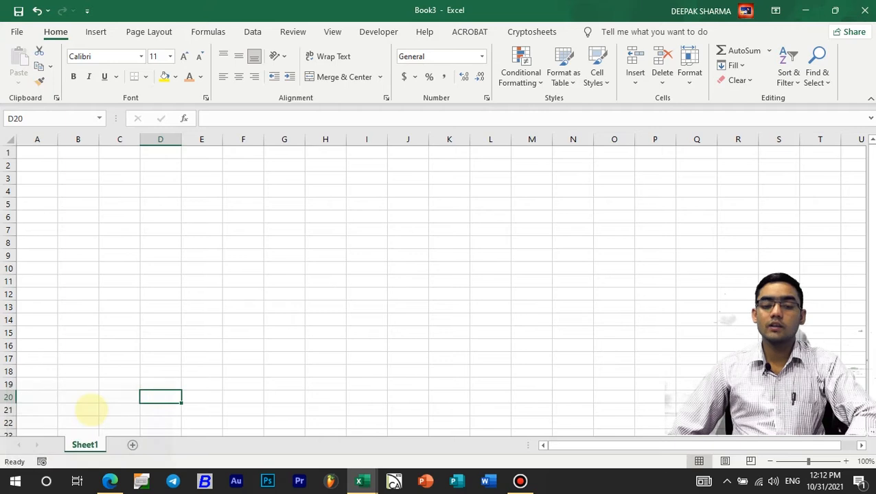
click(91, 408)
click(88, 345)
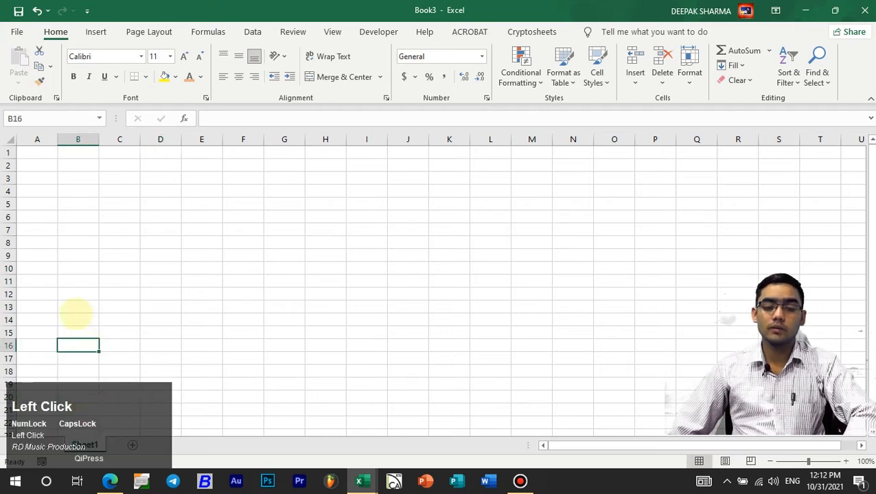
key(ctrl)
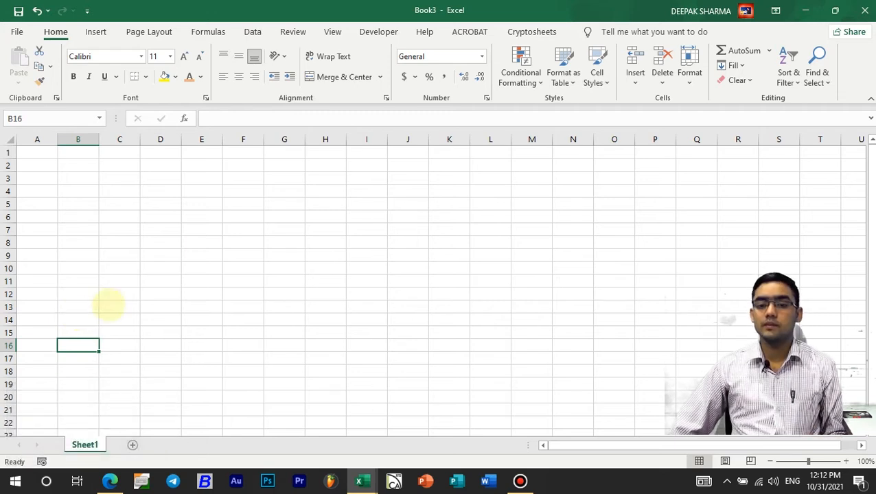
click(211, 28)
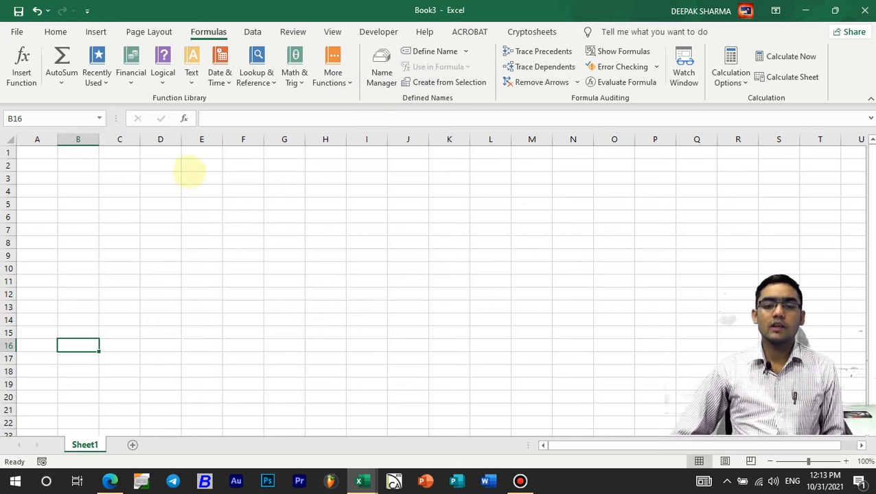
Enter the column headers NO in cell E3 and NO_1 in cell F3.
click(202, 177)
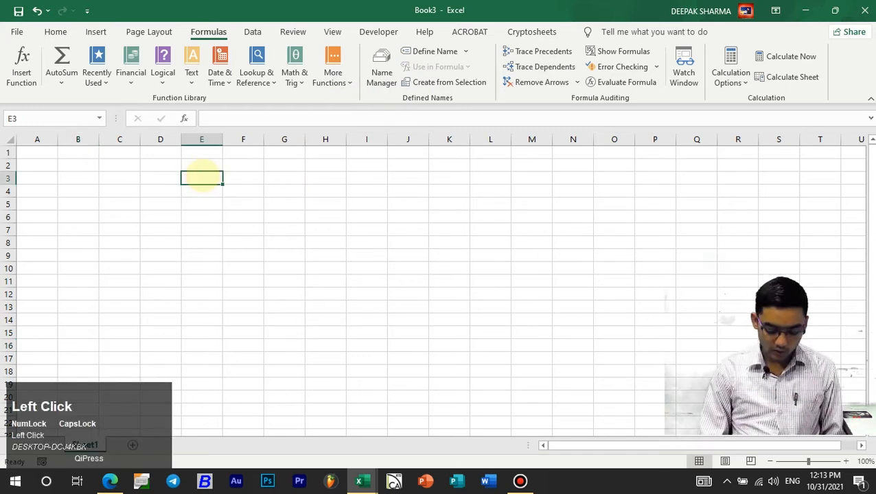
text(NO)
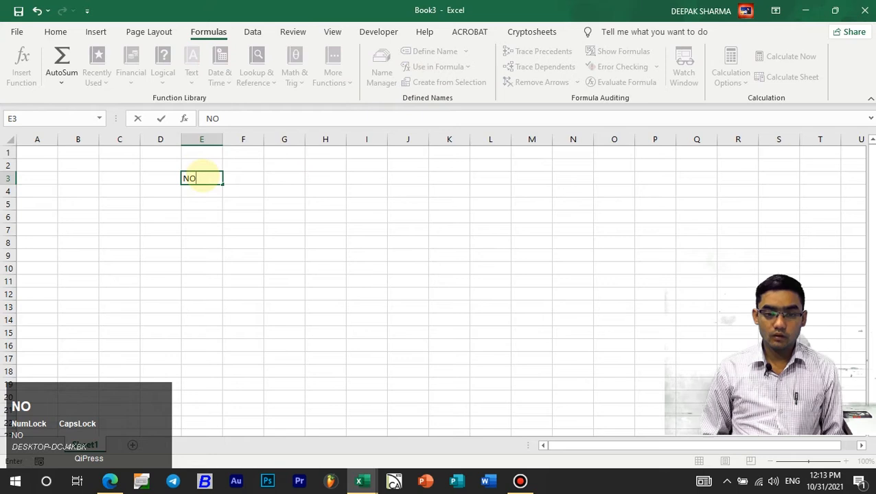
key(Tab)
text(NO)
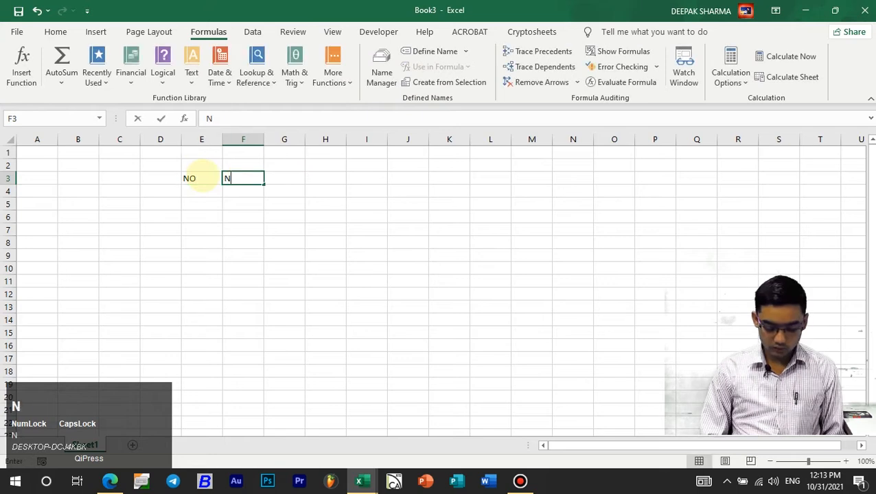
text(_1)
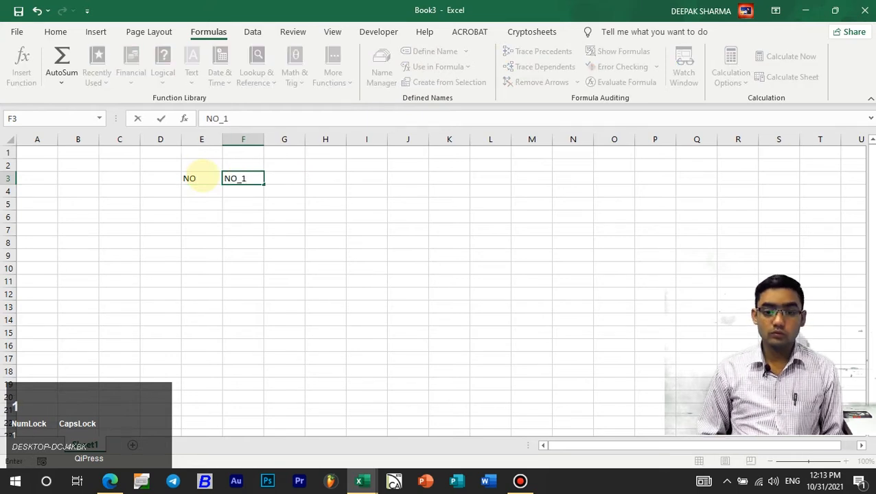
key(Return)
Fill cells E4 to E9 under the NO header with 45, 63, 25, 41, 25 and 363.
text(45)
key(Return)
text(63)
key(Return)
text(25)
key(Return)
text(41)
key(Return)
text(25)
key(Return)
text(363)
key(Return)
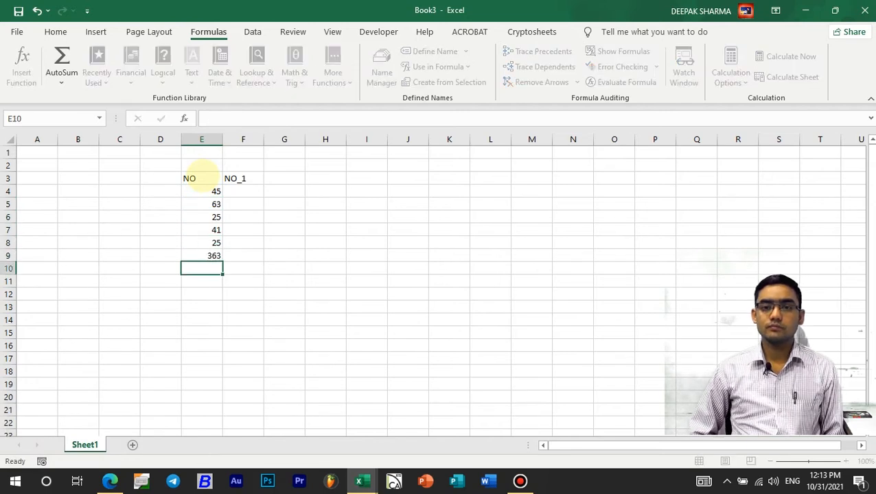
Change the value in cell E9 to 52.
key(Up)
text(52)
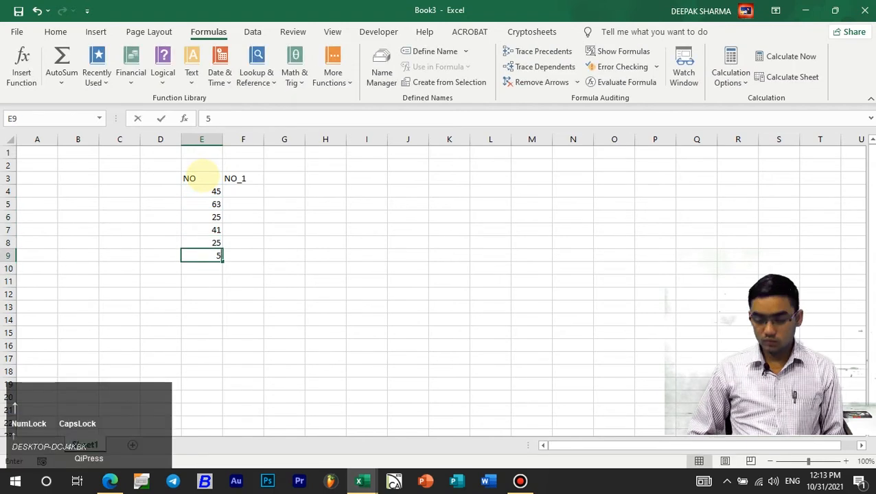
key(Return)
Enter 88 in cell F4 and 996 in cell F5 under the NO_1 header.
key(Right)
key(Up)
key(Up)
key(Up)
key(Up)
key(Up)
key(Up)
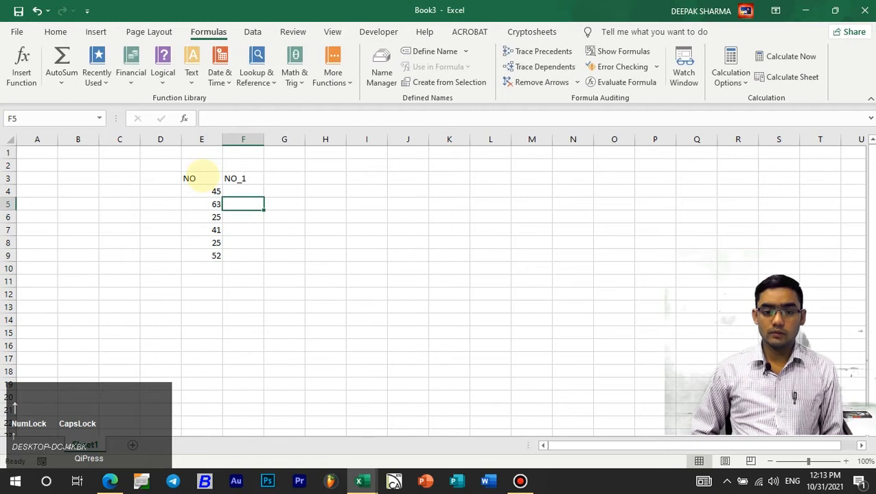
text(88)
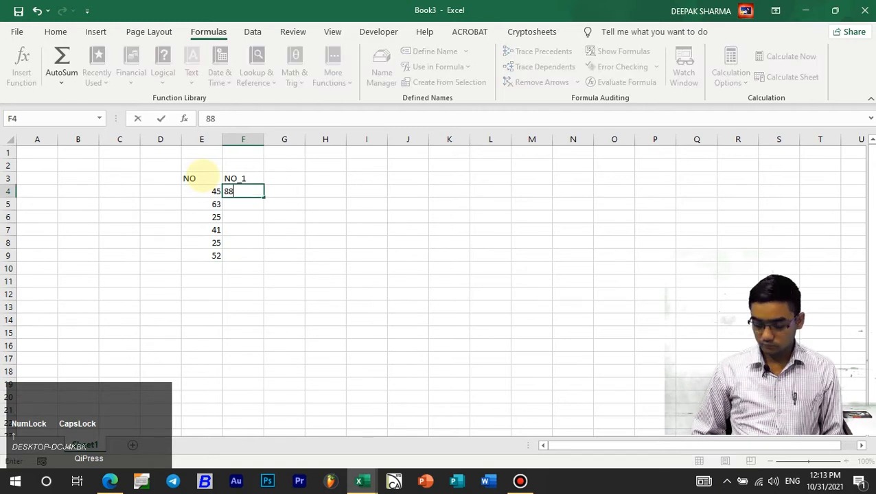
key(Return)
text(996)
key(Return)
Replace the value in cell F5 with 55.
text(2)
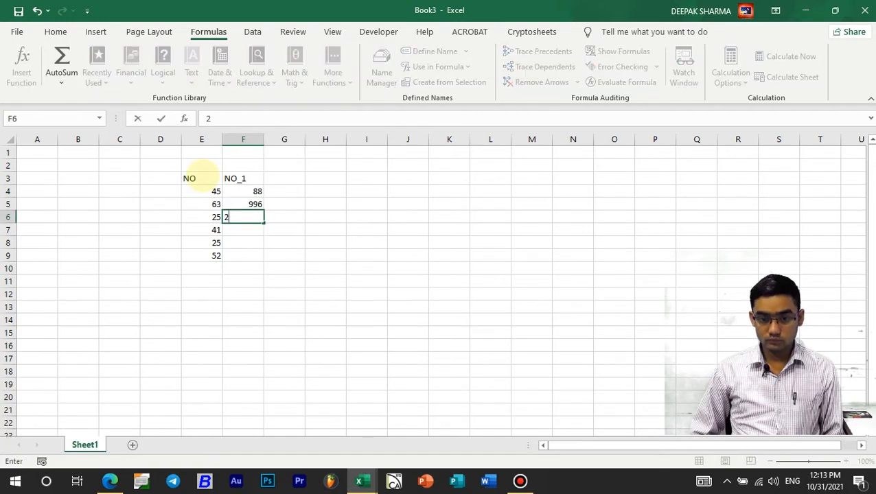
key(Up)
key(F2)
text(55)
key(Return)
Complete the NO_1 column by entering 36, 25, 45 and 12 in cells F6 to F9.
text(36)
key(Return)
text(25)
key(Return)
key(Return)
text(45)
key(Return)
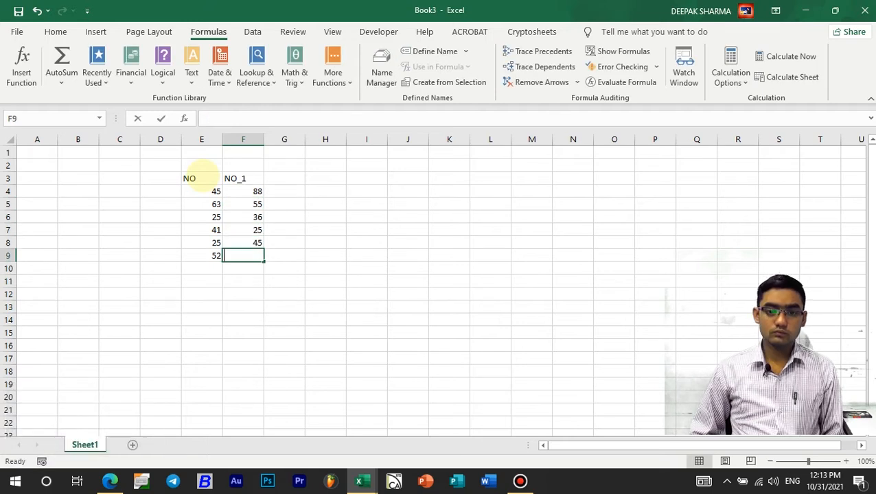
text(12)
key(Return)
Add the column header RIKI_1 in cell J3.
key(Right)
key(Right)
key(Down)
key(Down)
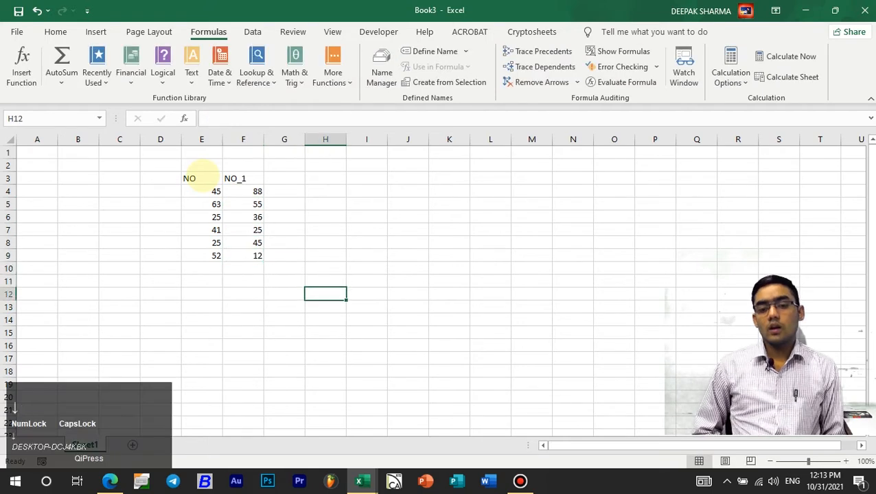
key(Up)
key(Up)
key(Up)
key(Up)
key(Up)
key(Up)
key(Up)
key(Up)
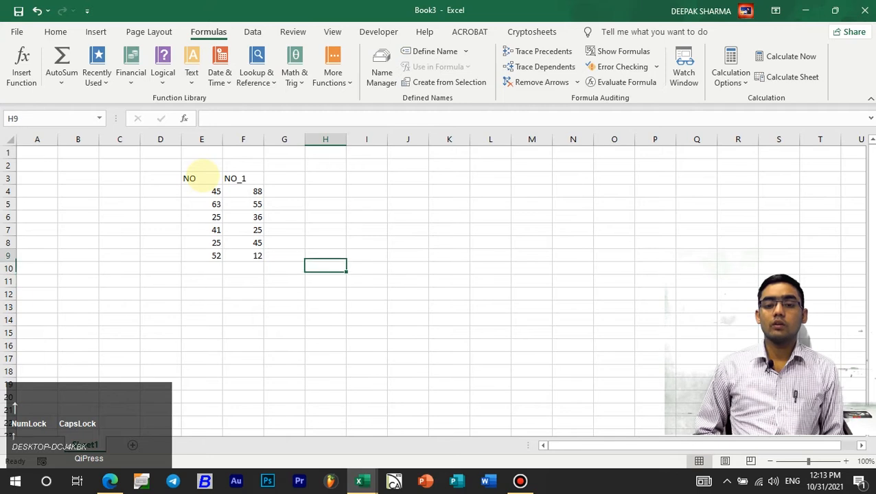
key(Right)
key(Right)
key(Up)
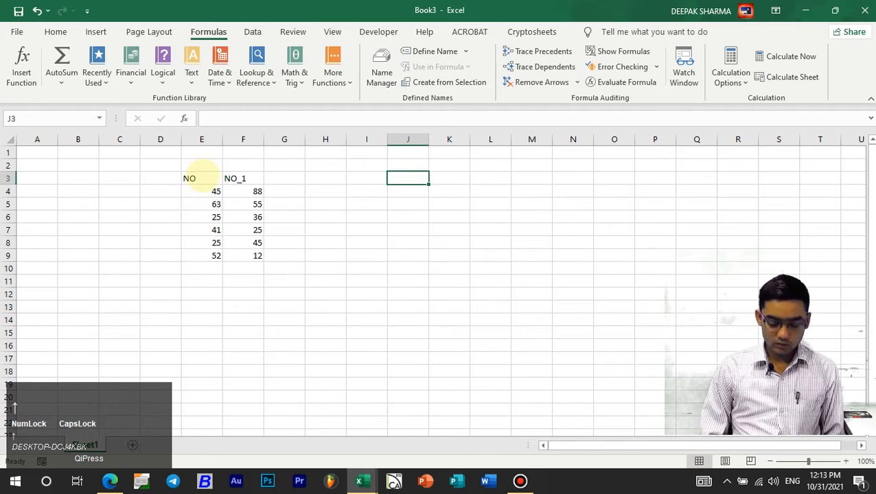
text(NO_)
key(Escape)
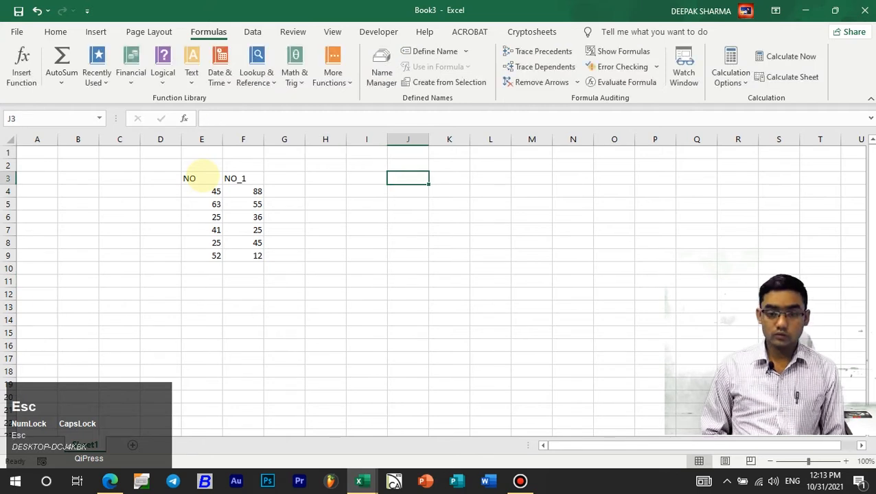
text(RIK)
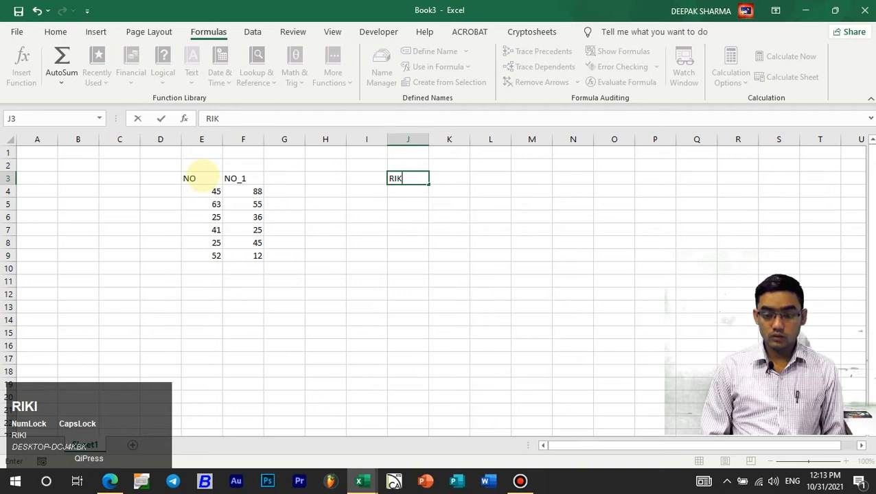
text(I_1)
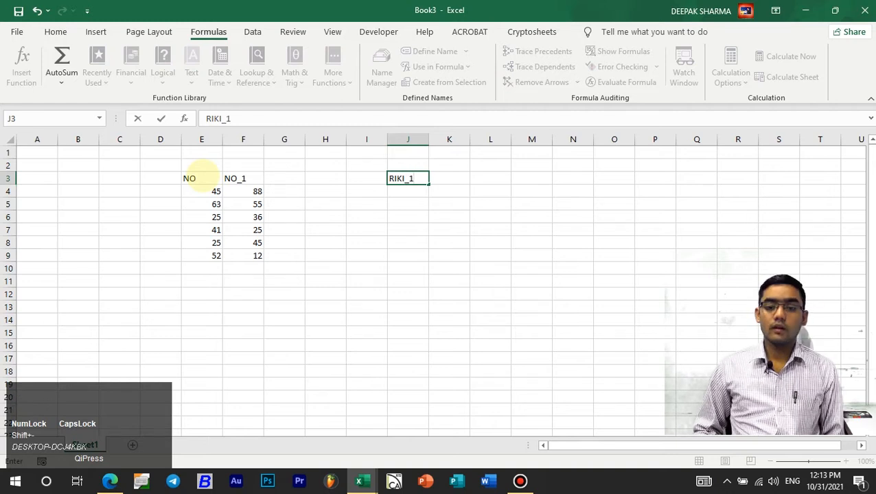
key(Return)
Fill cells J4 to J9 under the RIKI_1 header with 58, 25, 63, 25, 41 and 22.
text(58)
key(ctrl+Return)
key(Return)
text(25)
key(Return)
text(63)
key(Return)
text(25)
key(Return)
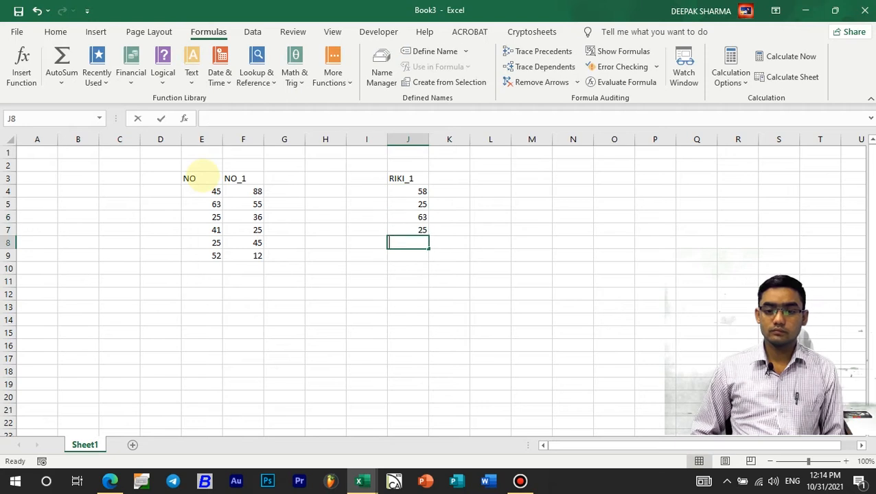
text(41)
key(Return)
text(22)
key(Return)
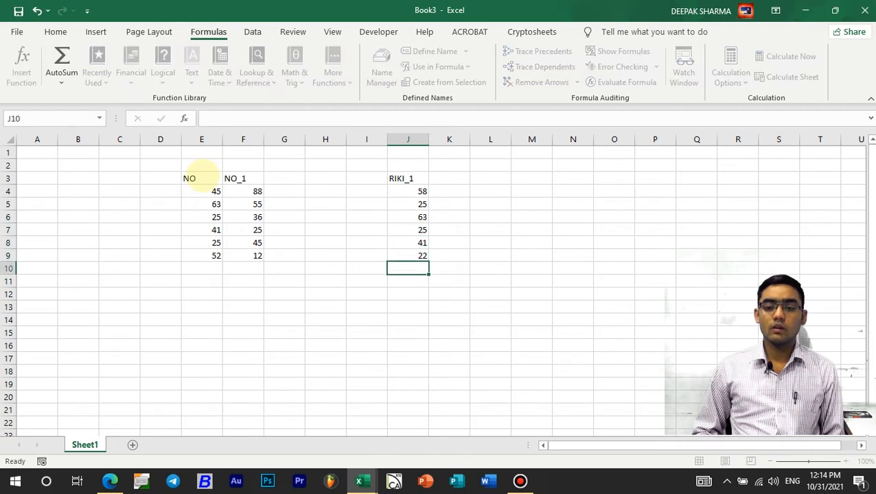
Enter the label GRAND TOTAL in cell I12.
key(Return)
key(Left)
key(Down)
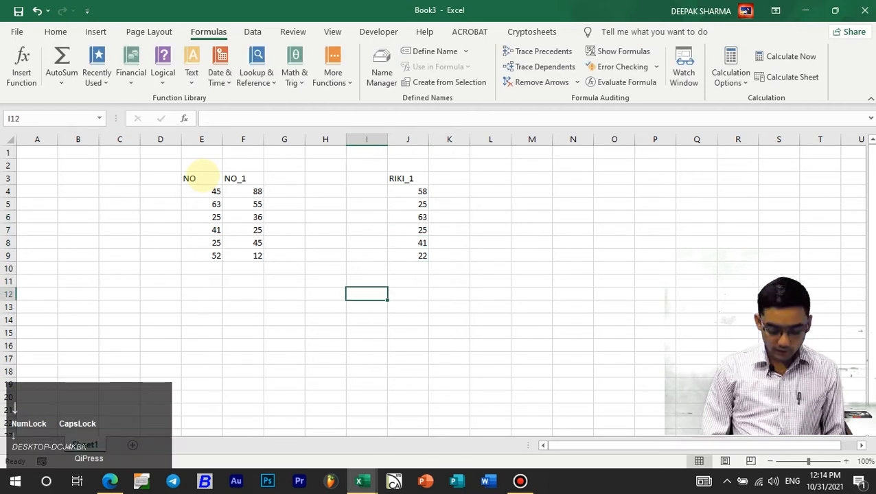
text(GRAND TOTAKL)
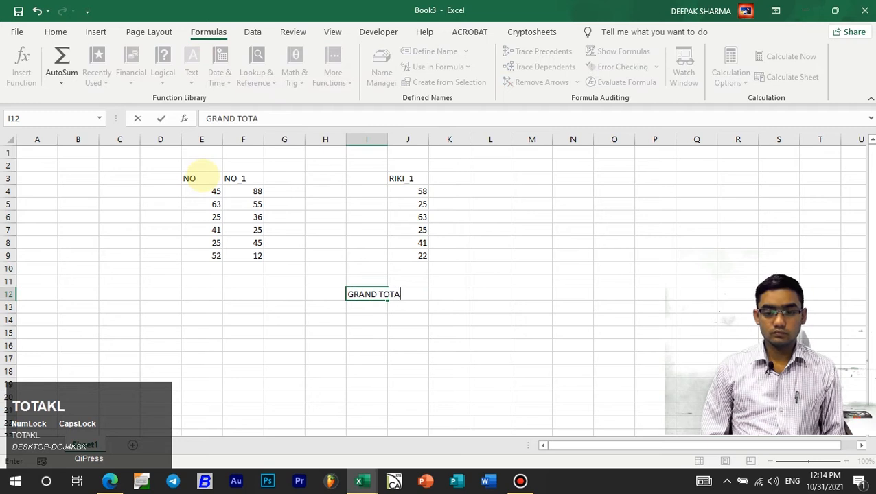
key(BackSpace)
key(BackSpace)
text(L)
key(Return)
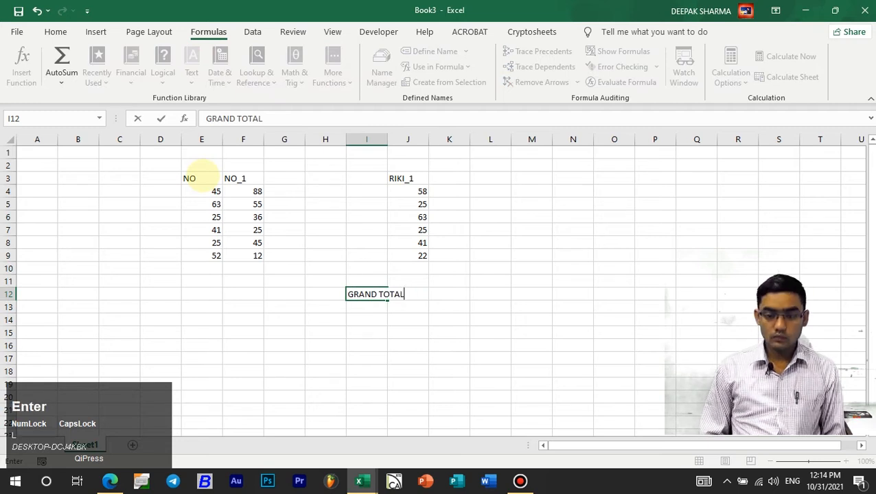
key(Up)
text(HOI)
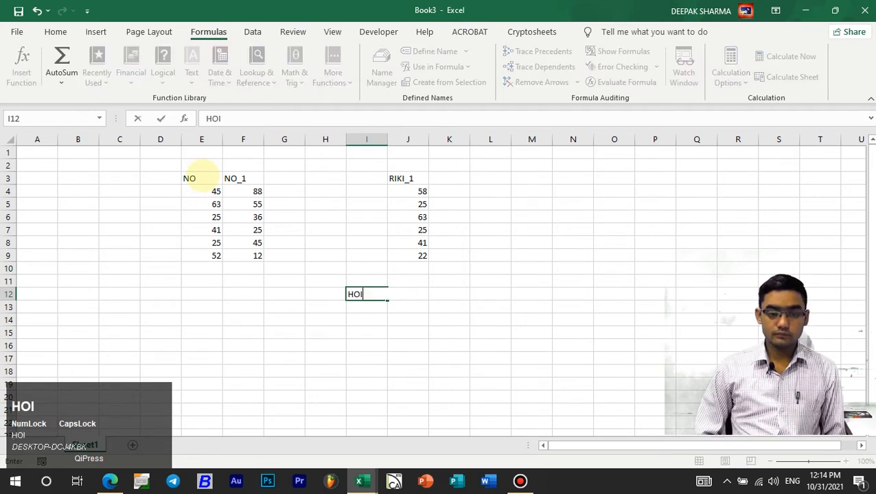
key(Escape)
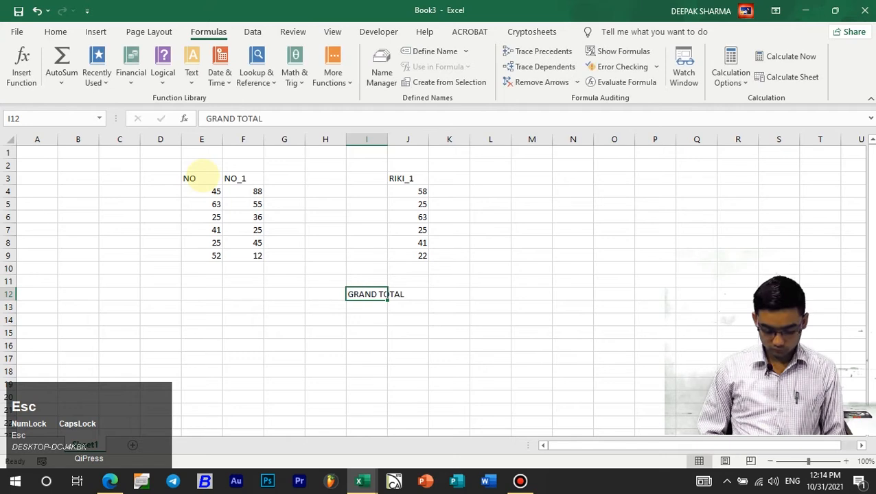
text(HOI)
key(Escape)
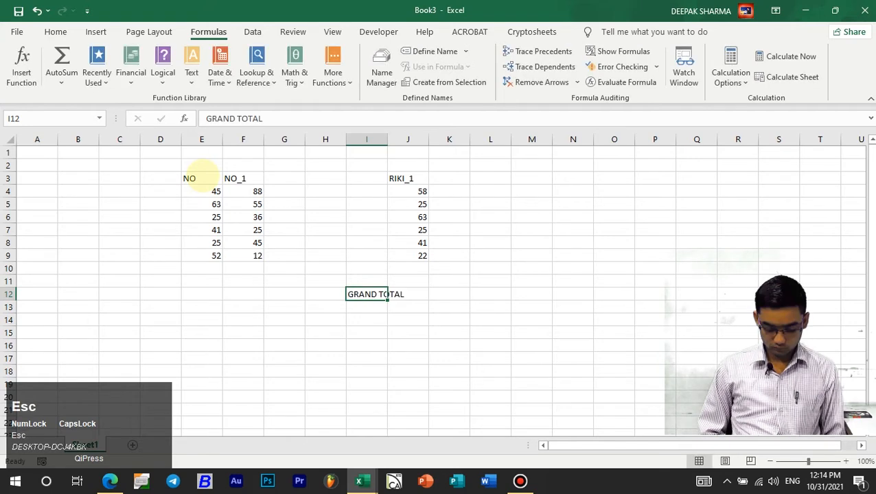
text(H)
key(Escape)
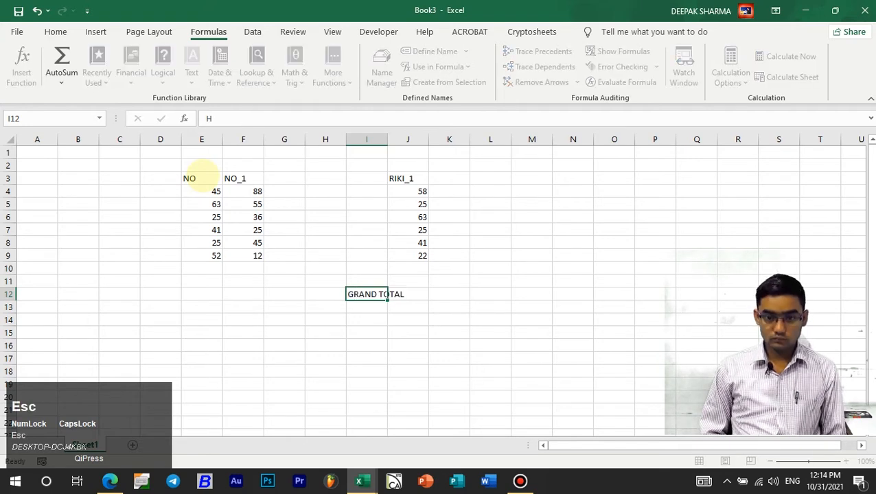
AutoFit the width of column I to the GRAND TOTAL label and select the adjacent cell J12.
key(alt)
key(h)
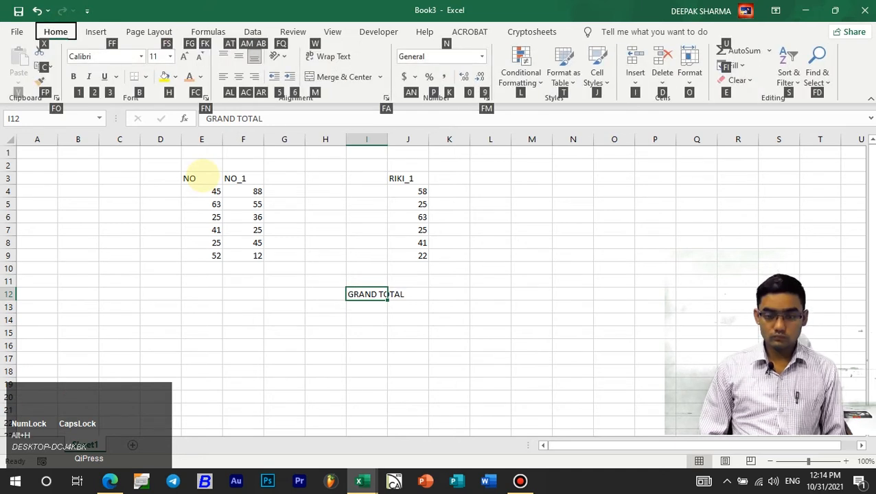
key(o)
key(i)
key(Right)
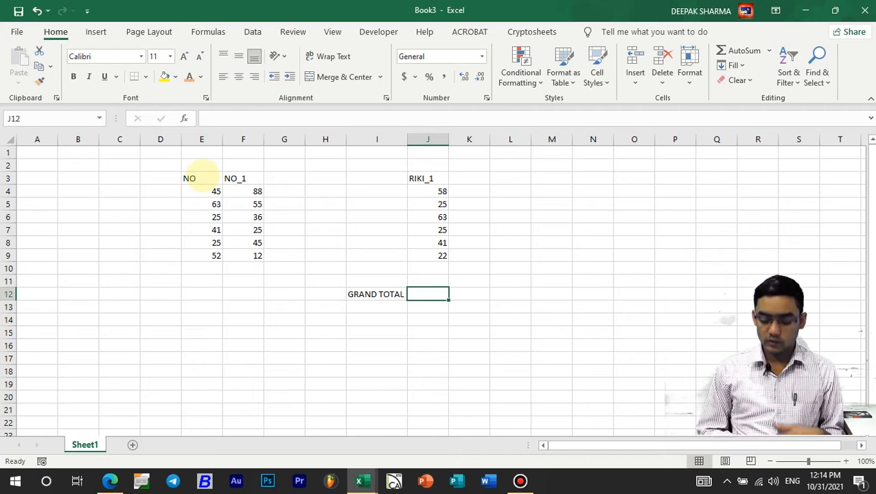
text(=SUM)
key(Tab)
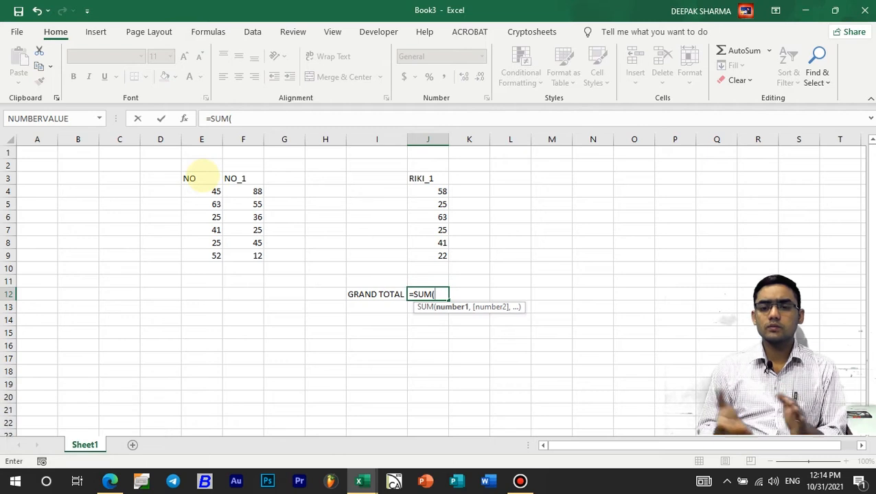
key(Escape)
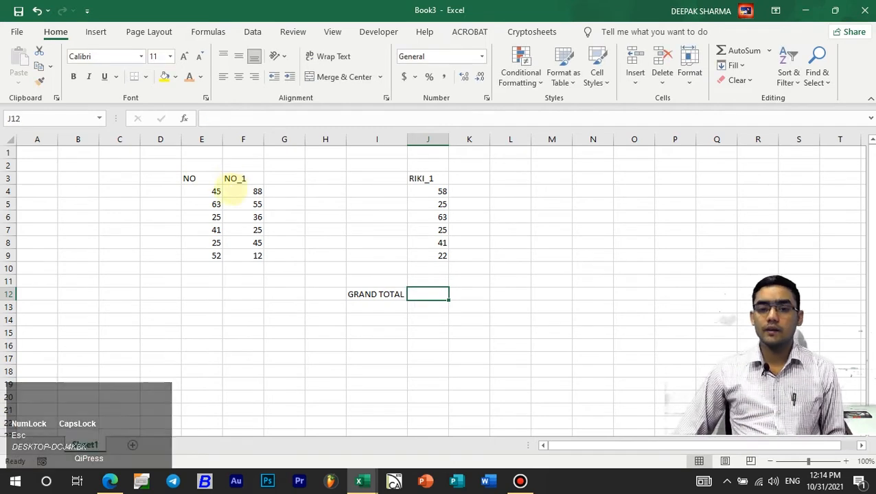
Define the workbook-scoped name NO for the range E3:E9.
drag(190, 178, 216, 256)
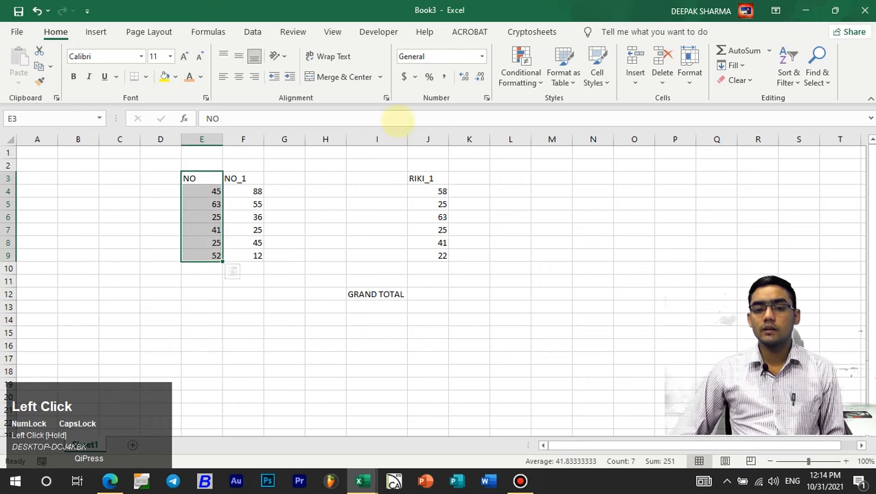
click(209, 31)
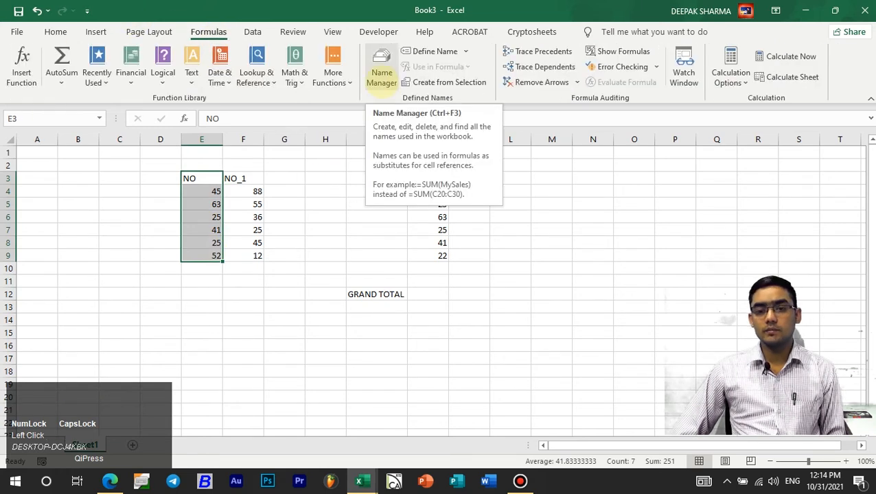
click(382, 69)
click(842, 45)
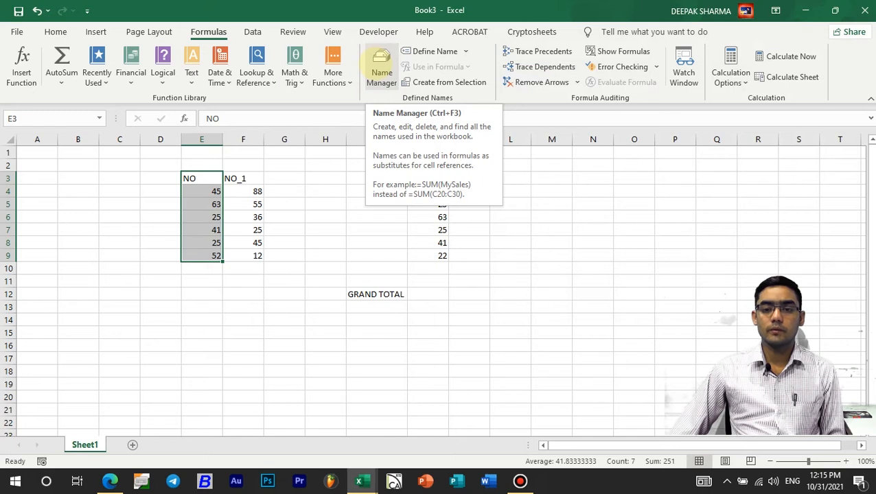
click(381, 64)
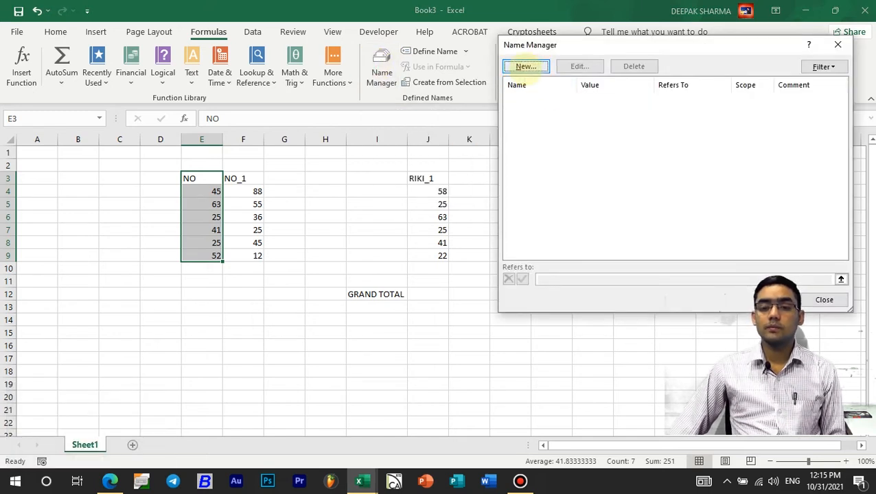
click(527, 67)
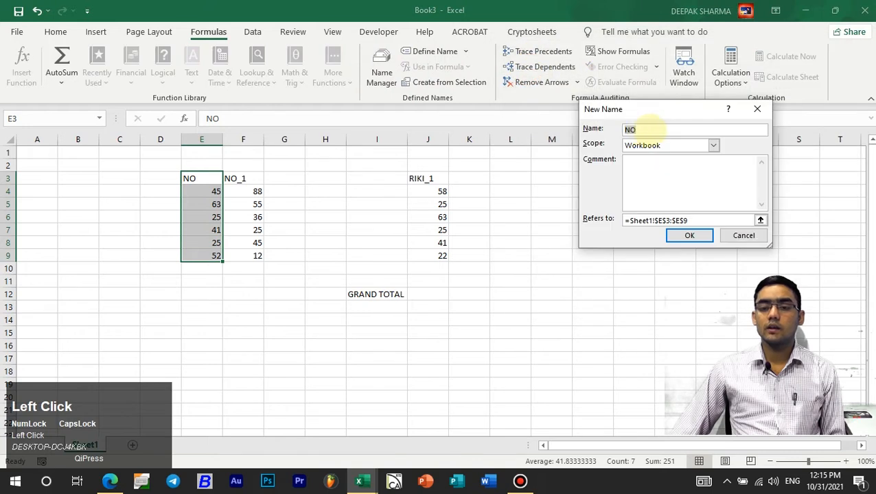
click(649, 129)
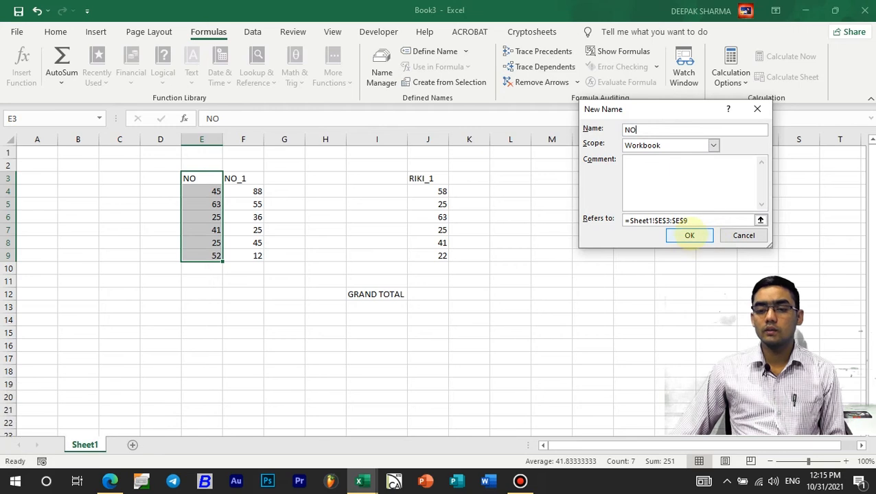
click(690, 235)
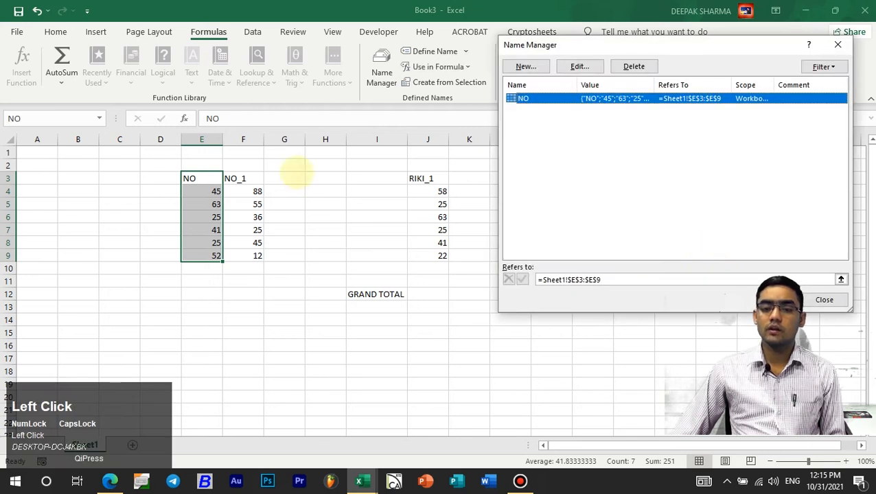
Change the reference of the name NO to Sheet1!$F$3:$F$9, save it and leave the name dialogs.
click(254, 178)
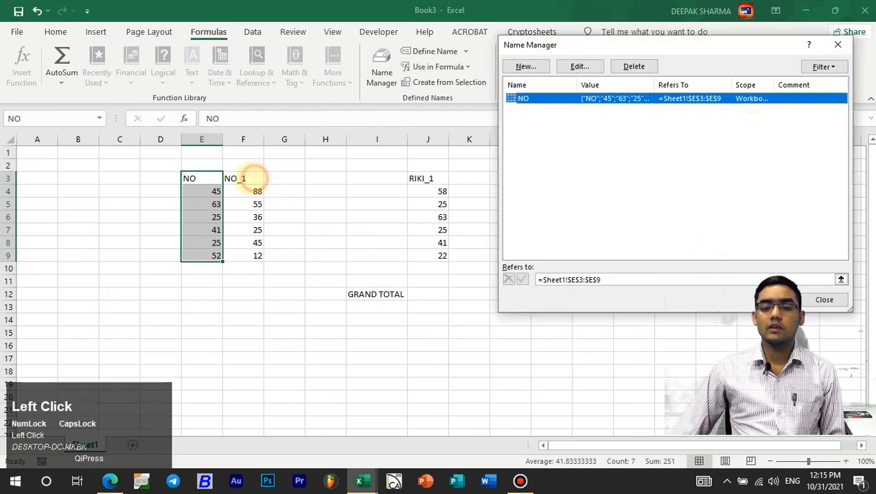
drag(619, 281, 542, 283)
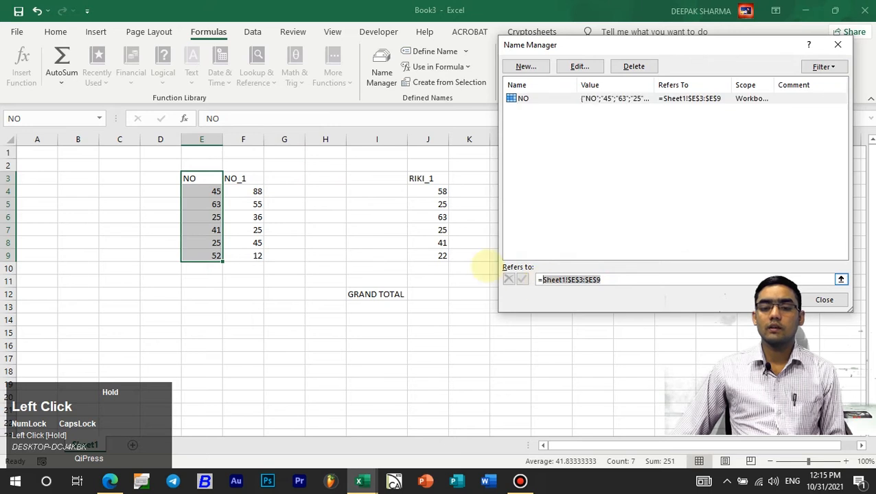
drag(244, 179, 262, 261)
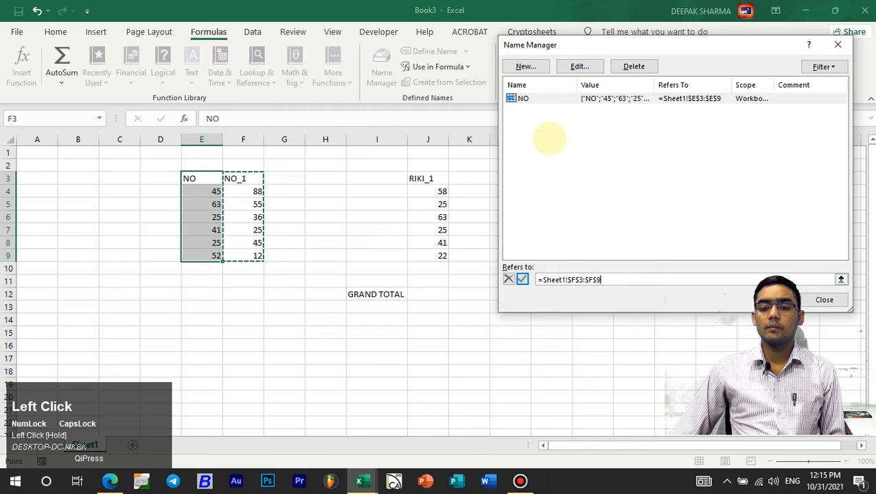
click(526, 66)
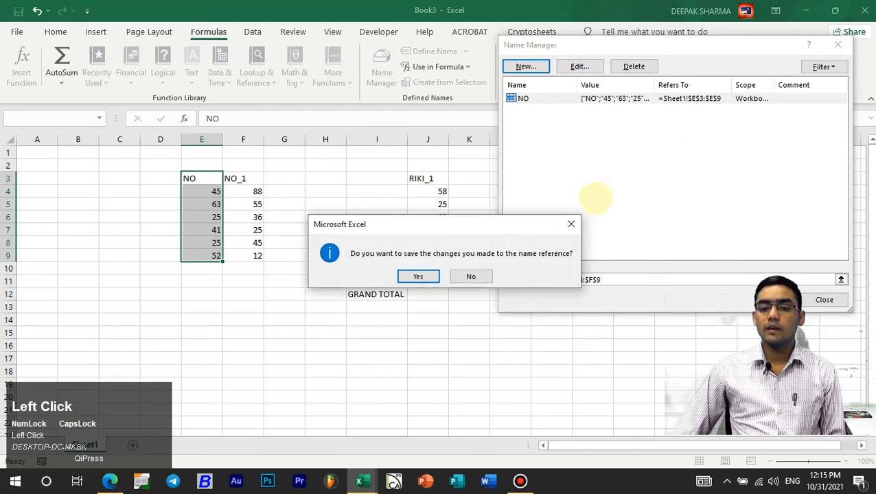
click(418, 275)
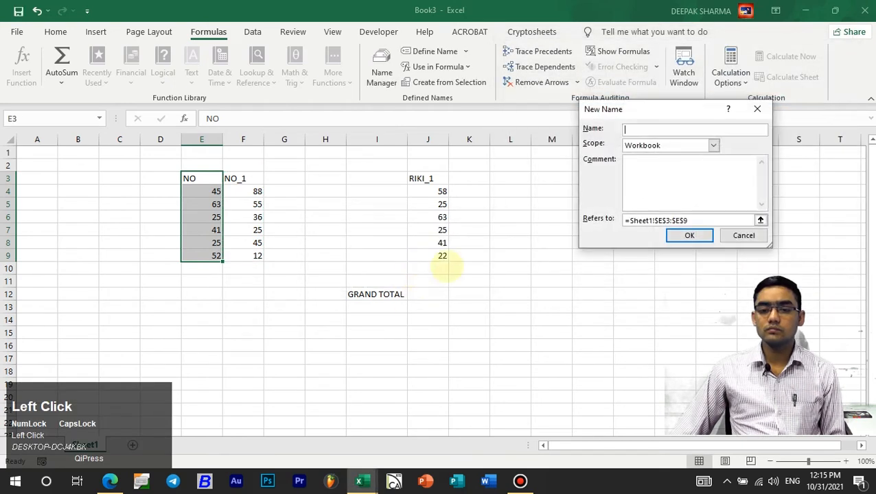
click(744, 235)
key(Escape)
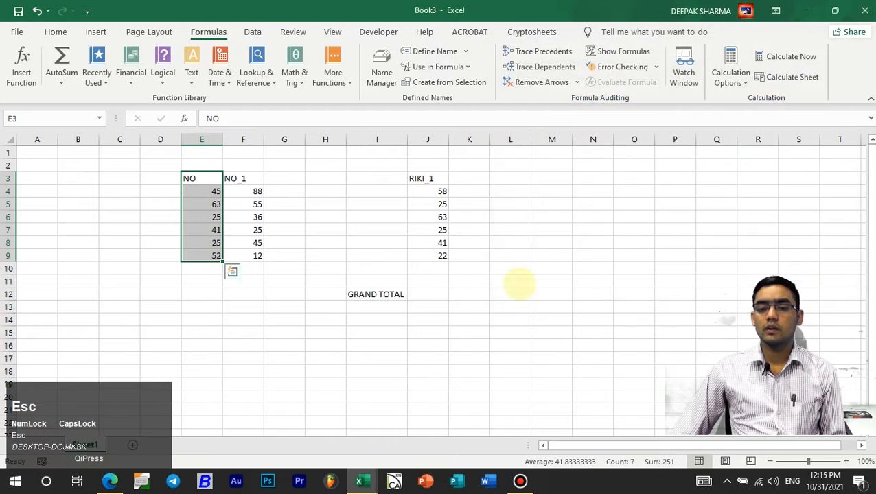
Define the workbook-scoped name NO_1 for the range F3:F9 and close the name list.
drag(236, 180, 260, 255)
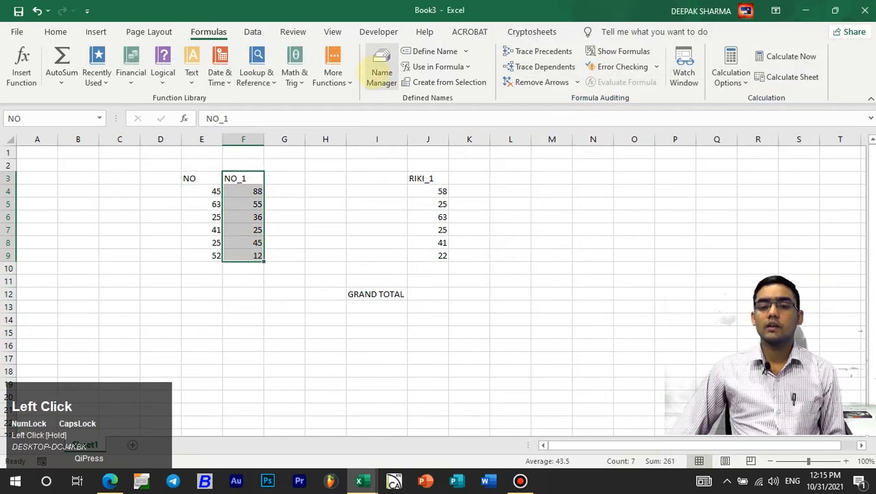
click(379, 72)
click(525, 66)
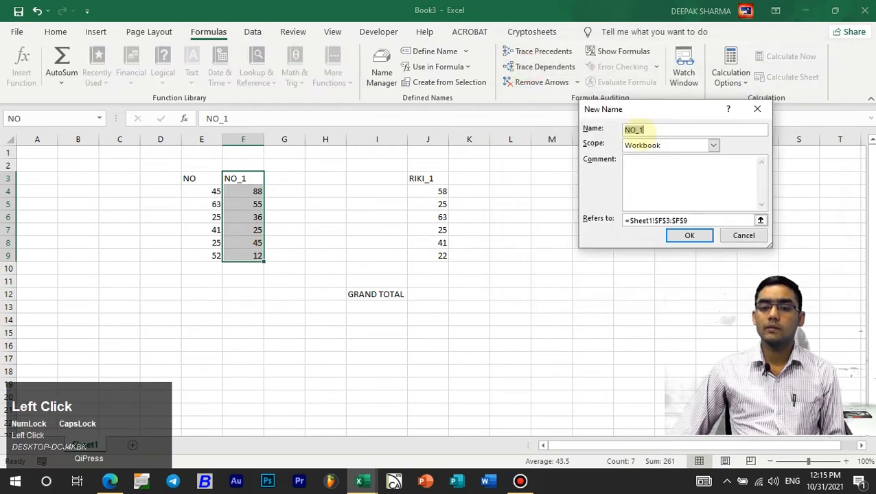
click(690, 235)
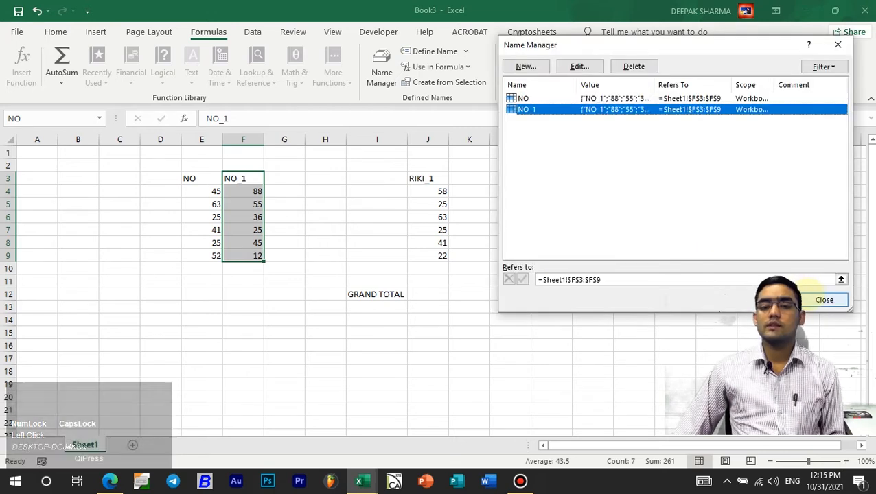
click(820, 300)
Enter a SUM formula in cell J12 that adds the named ranges NO and NO_1.
click(442, 295)
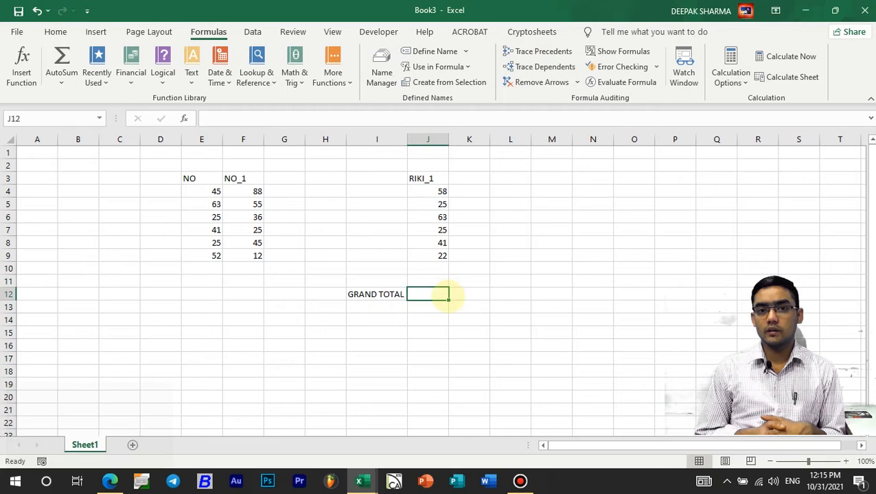
text(=SUM)
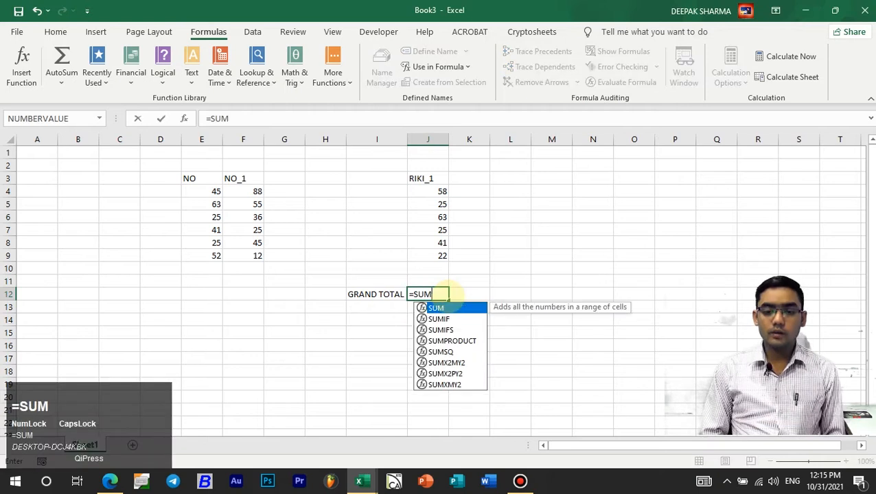
key(Tab)
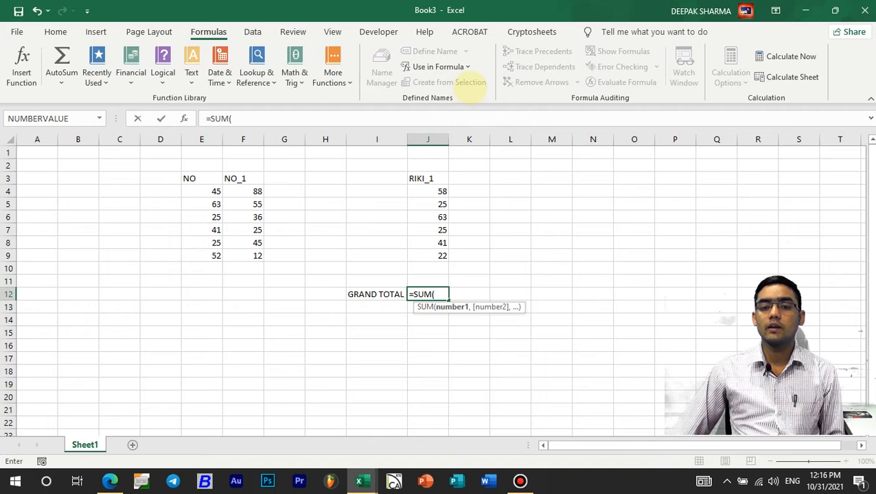
click(470, 67)
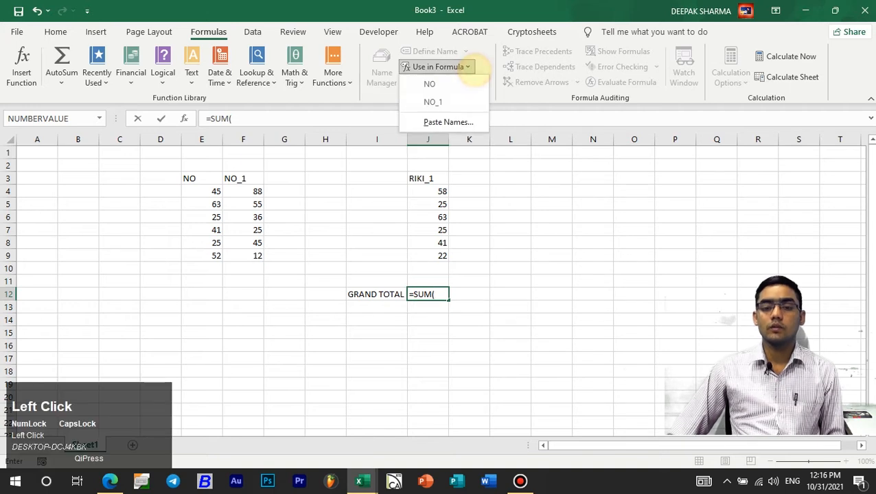
click(457, 87)
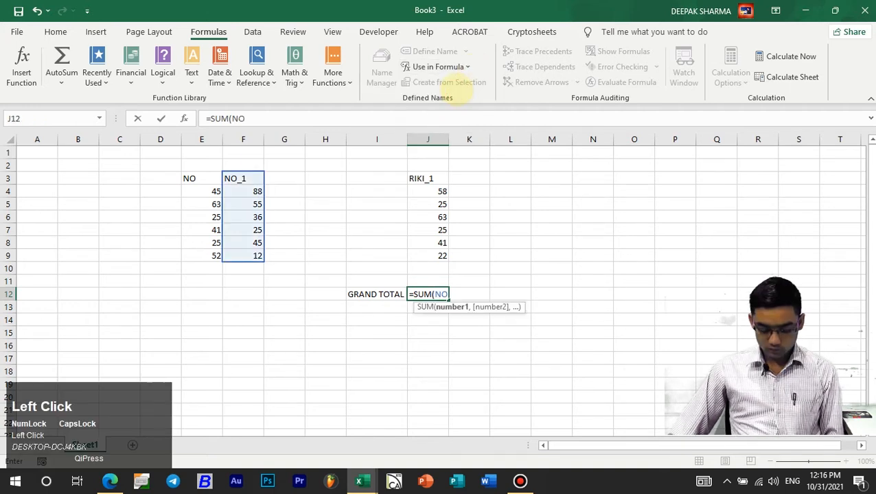
text(,)
click(463, 67)
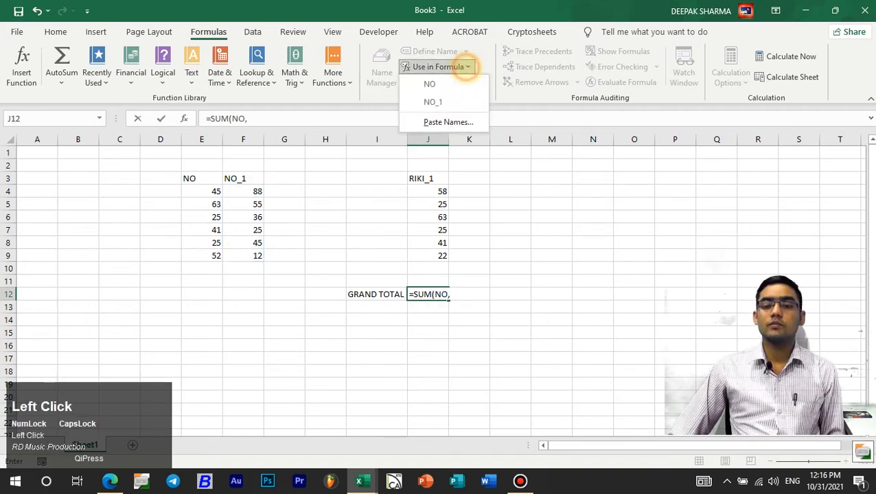
click(446, 100)
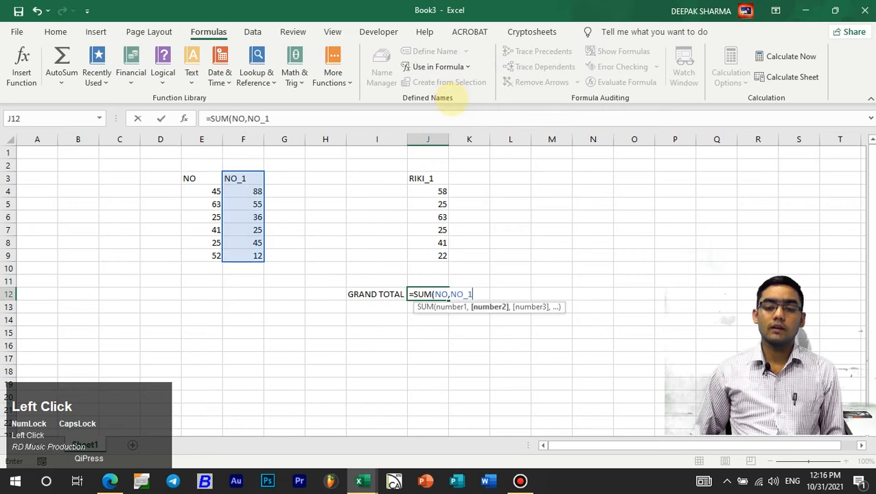
key(Return)
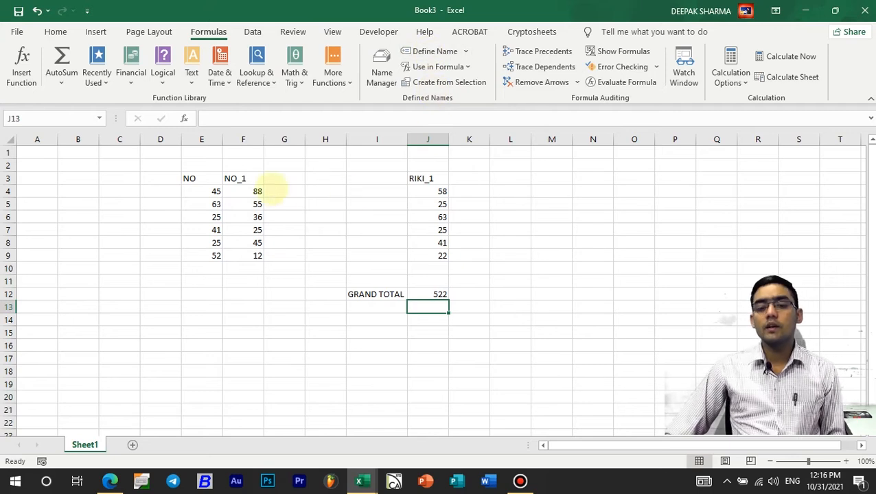
Define the workbook-scoped name RIKI_1 for the range J3:J9.
drag(420, 177, 423, 255)
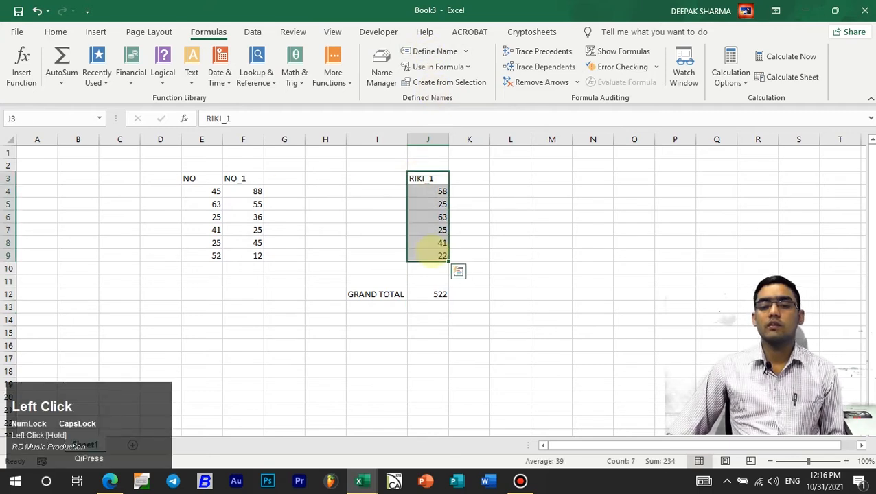
click(429, 51)
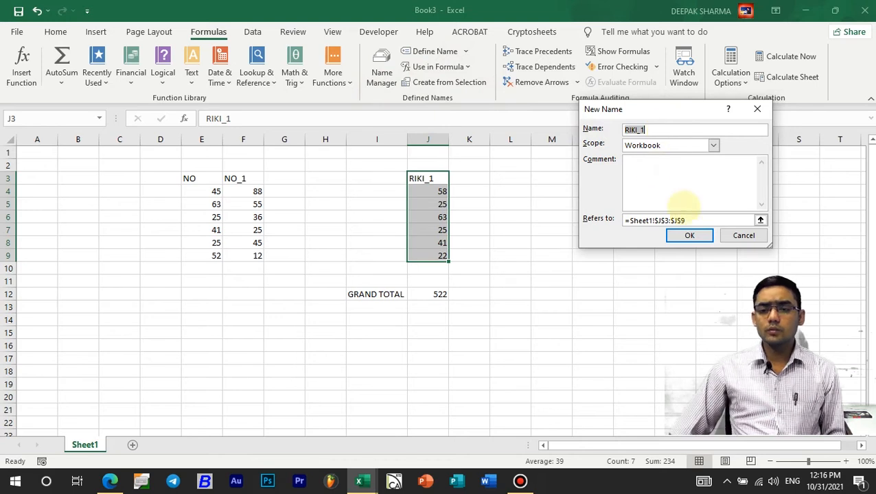
click(692, 236)
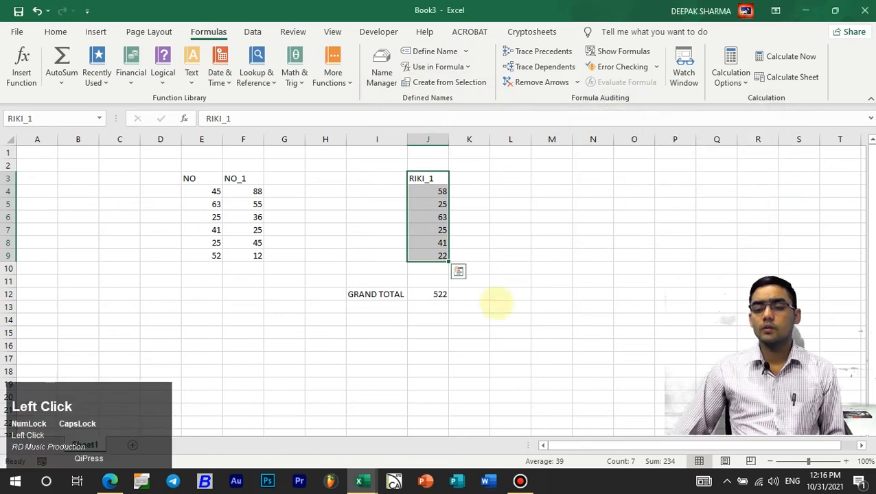
Enter a SUM formula in cell L14 that adds the named ranges RIKI_1 and NO_1.
click(500, 318)
text(=SUM)
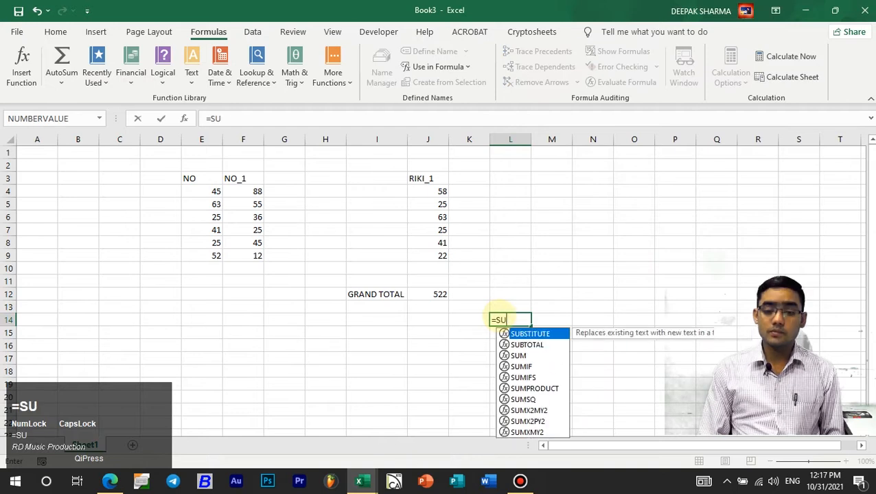
key(Tab)
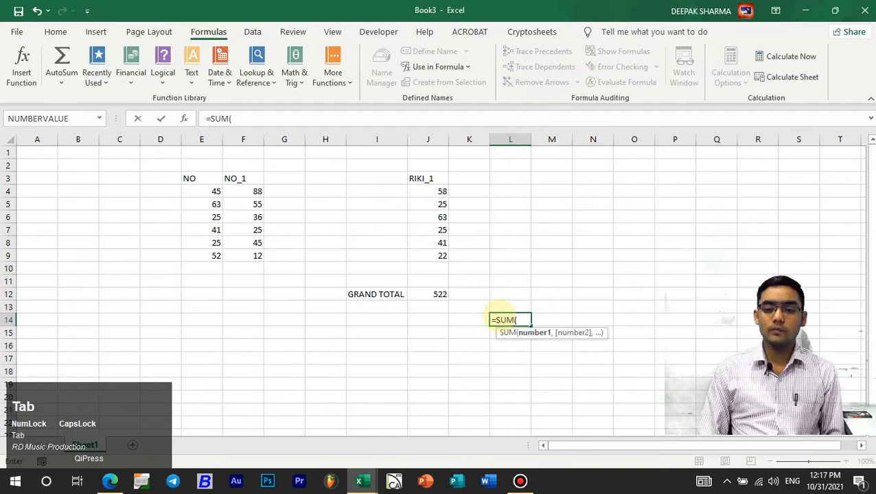
click(469, 67)
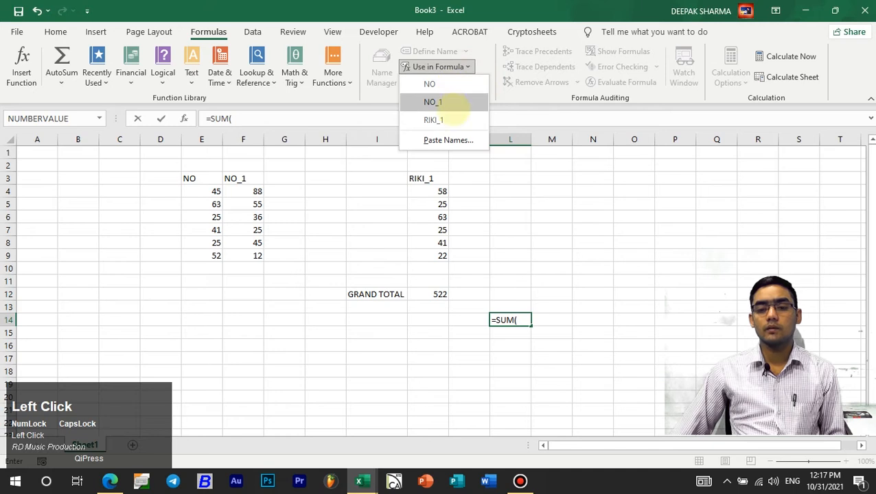
click(452, 120)
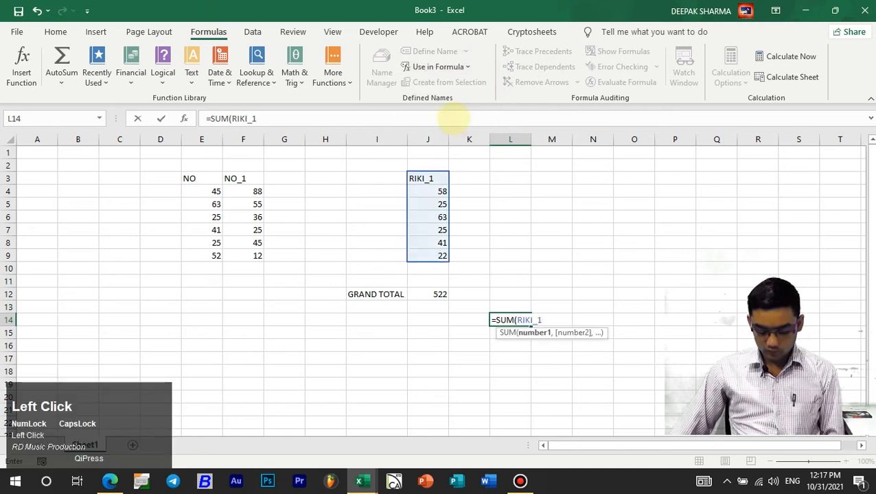
text(,)
click(472, 66)
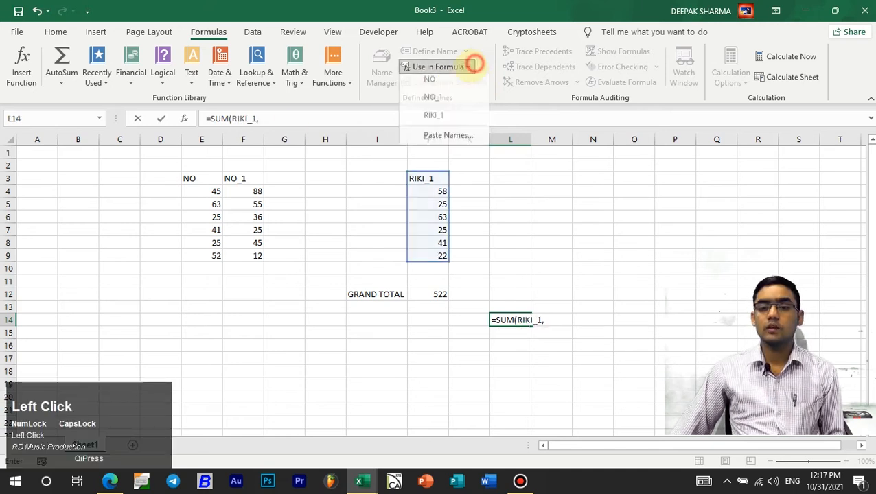
click(440, 101)
key(Return)
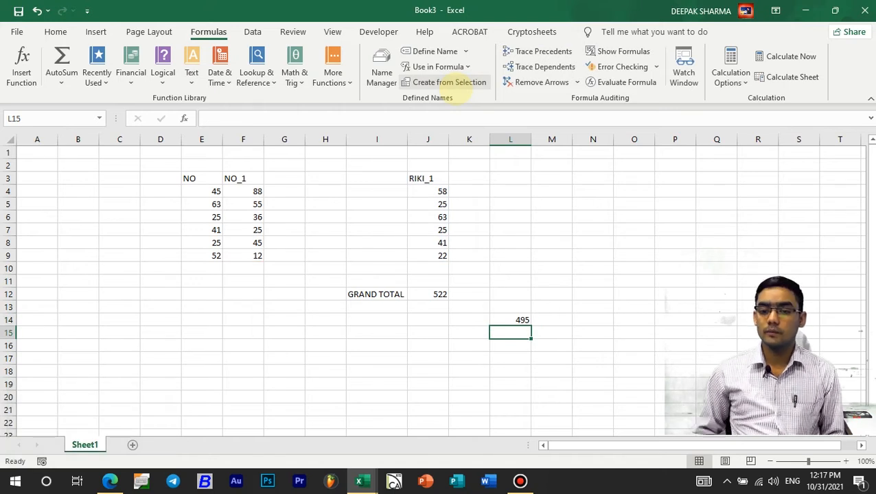
Enter the heading RIKI_2 in cell R11 and fill R12:R18 with numbers, the last five being 63, 25, 41, 25 and 52.
click(758, 280)
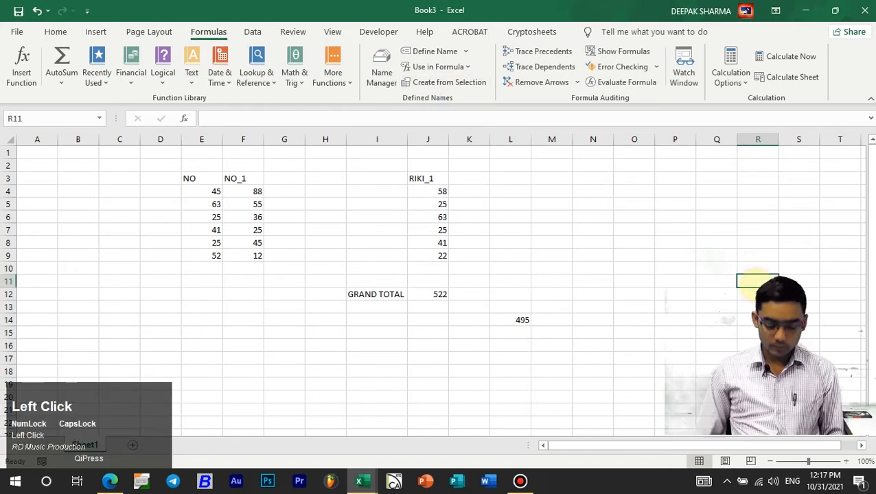
text(RI)
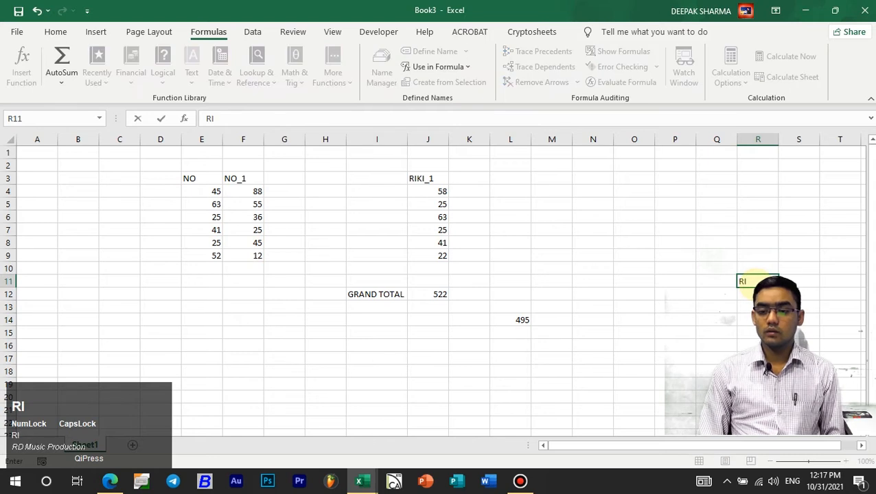
text(KI_2)
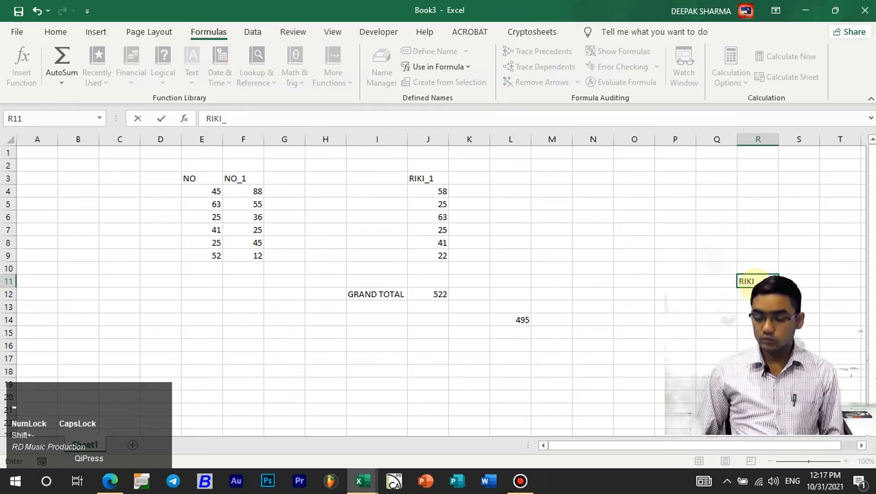
key(Return)
key(Return)
key(Return)
text(63)
key(Return)
text(25)
key(Return)
text(41)
key(Return)
text(25)
key(Return)
text(52)
key(Return)
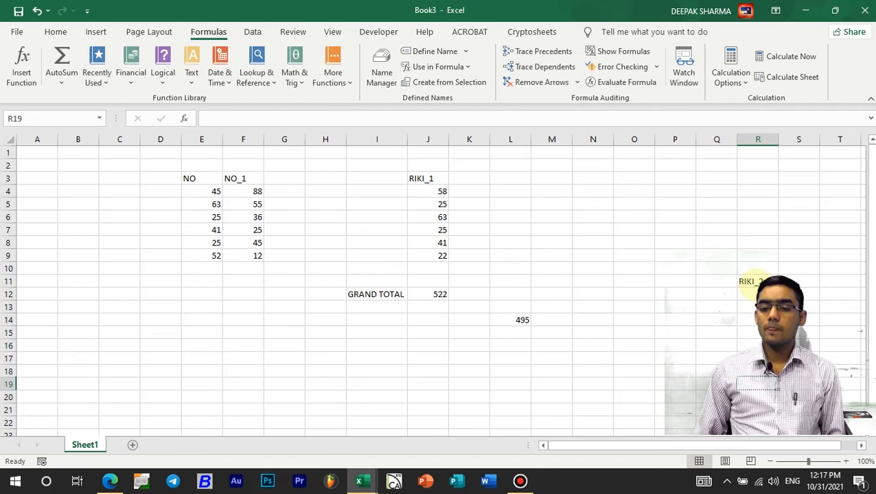
Create the name RIKI_2 from the top row of the range R11:R18.
drag(752, 282, 755, 370)
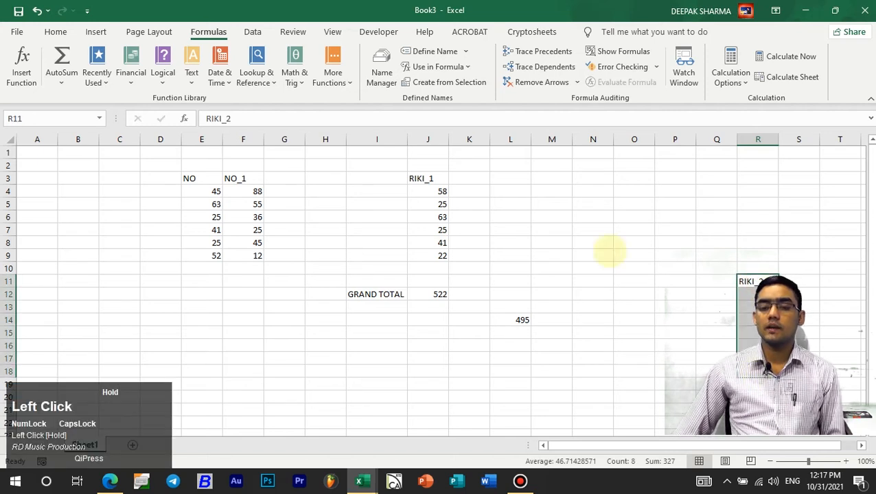
click(443, 82)
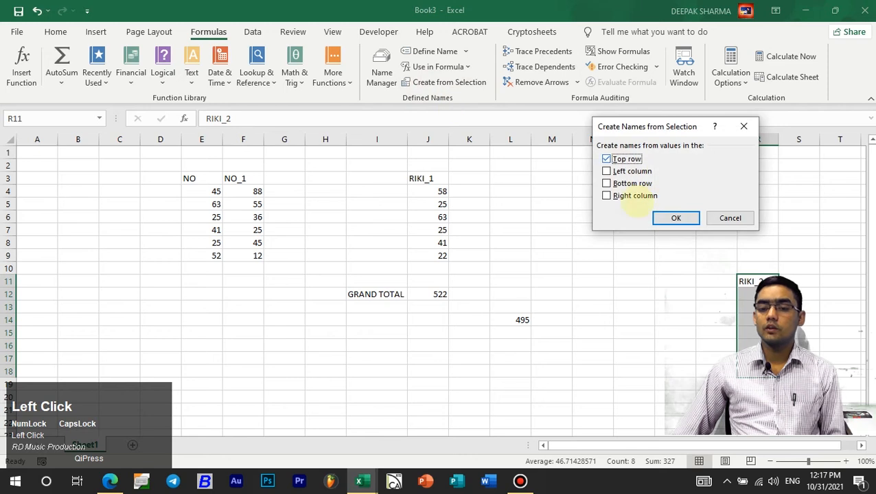
click(673, 218)
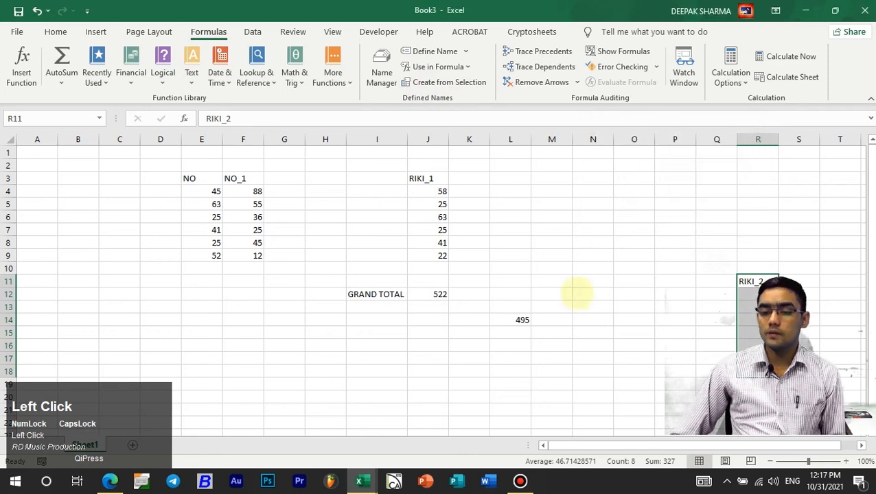
click(578, 294)
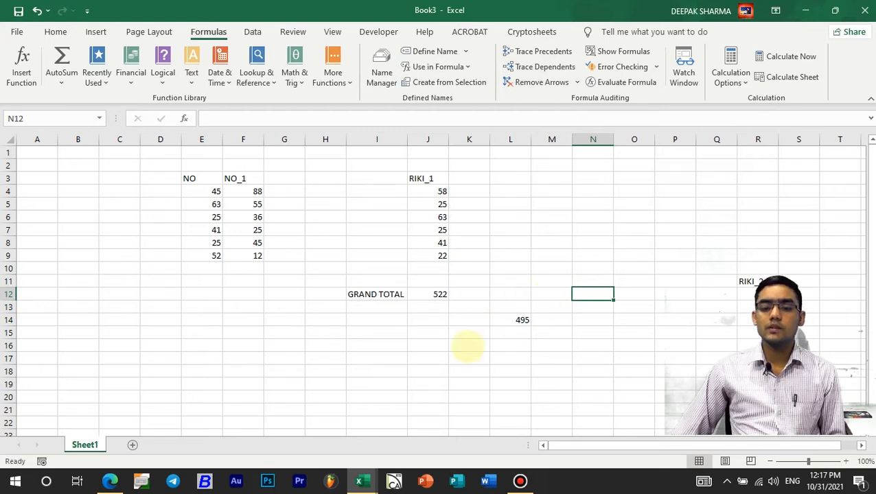
Enter a SUM formula in cell I20 that adds the named ranges RIKI_2 and RIKI_1.
click(380, 395)
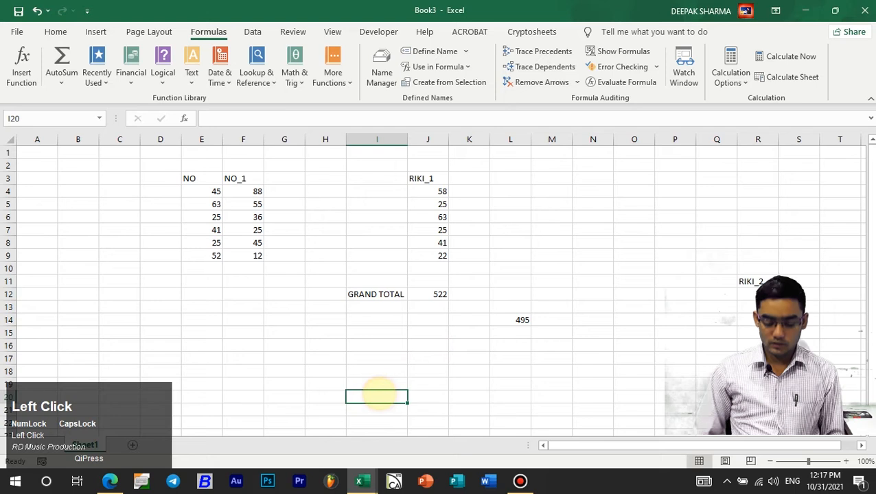
text(=s)
key(Tab)
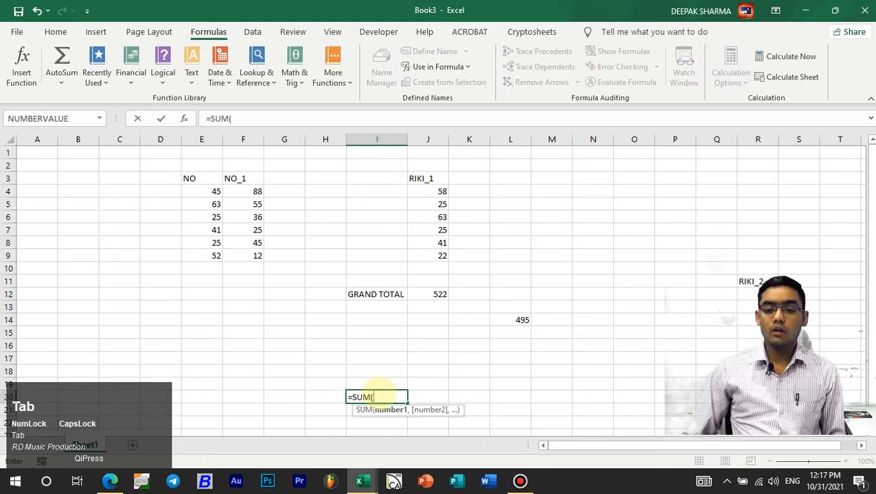
click(467, 66)
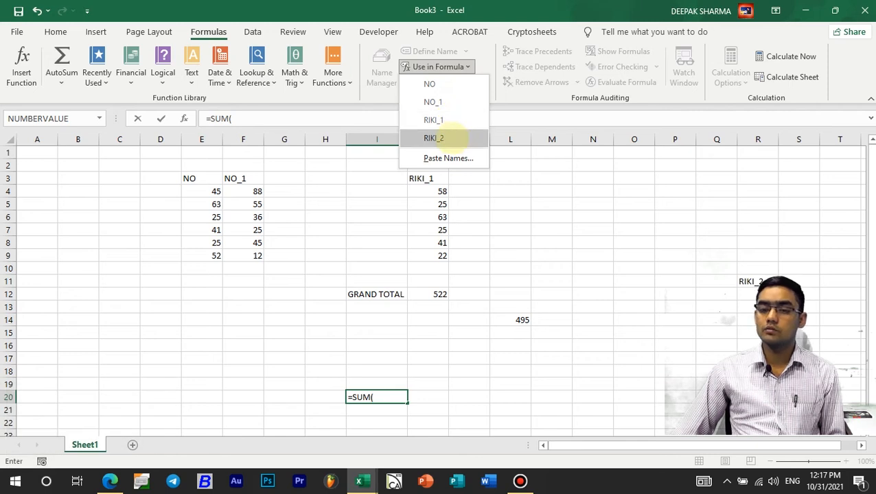
click(435, 138)
text(,)
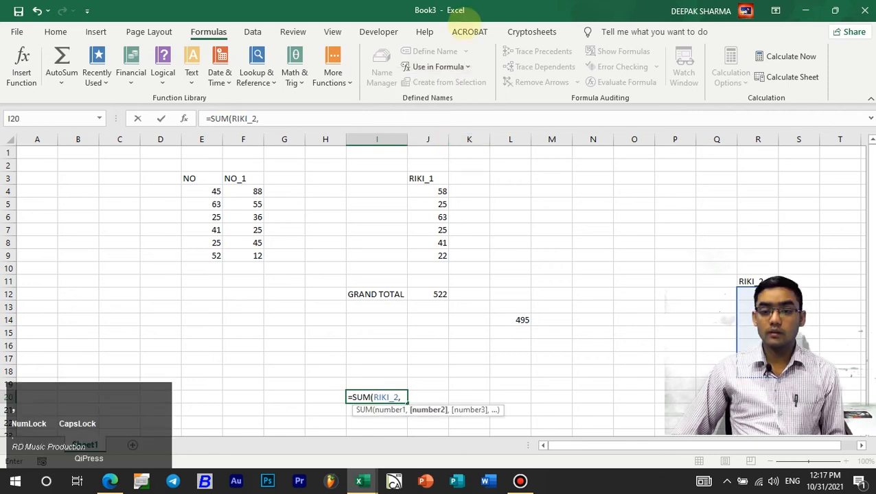
click(467, 66)
click(438, 120)
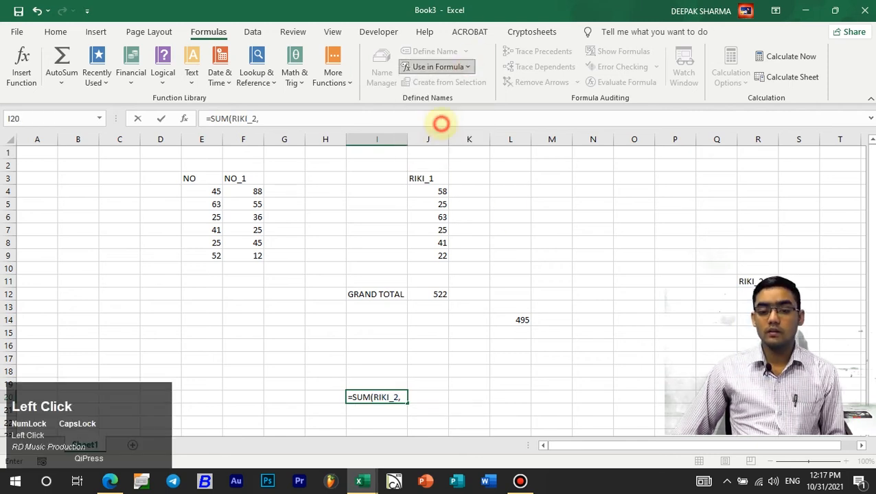
key(Return)
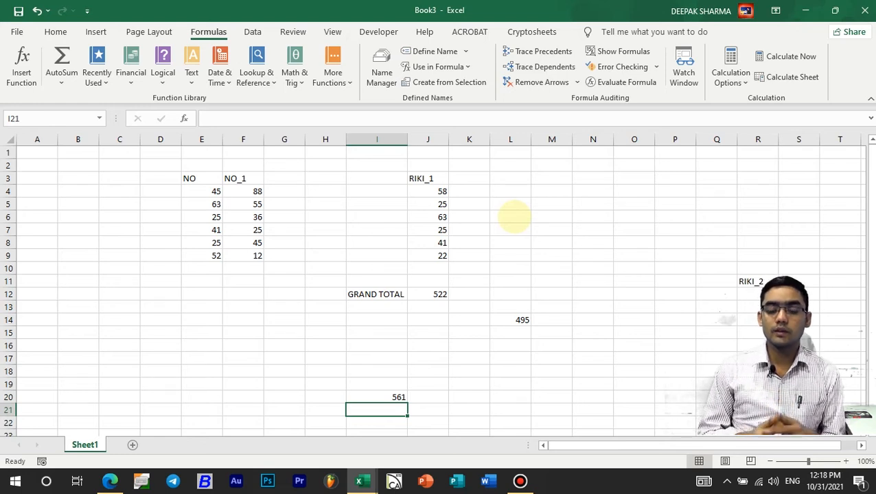
Copy the SUM formula from cell I20 to cell E20.
click(389, 396)
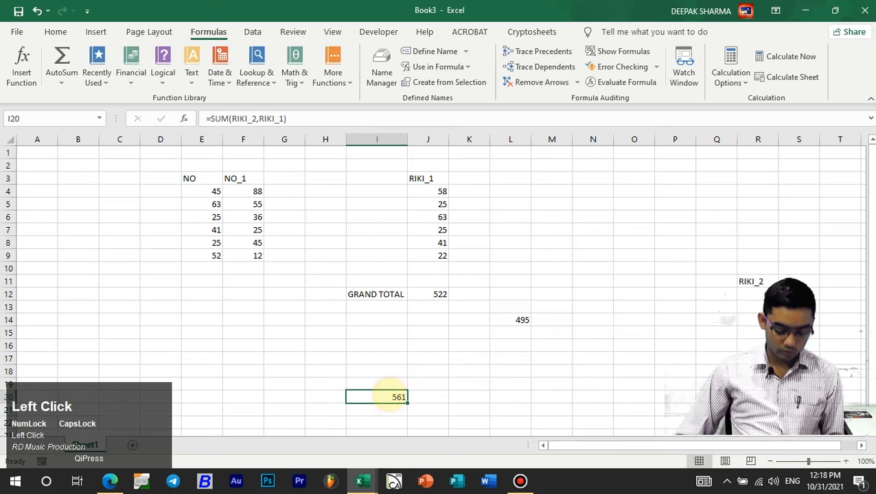
key(ctrl+c)
click(187, 397)
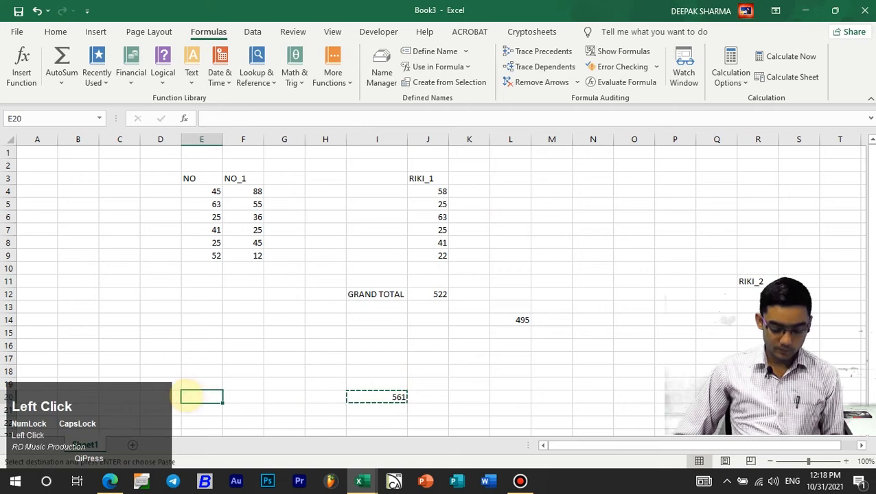
key(ctrl+v)
key(Escape)
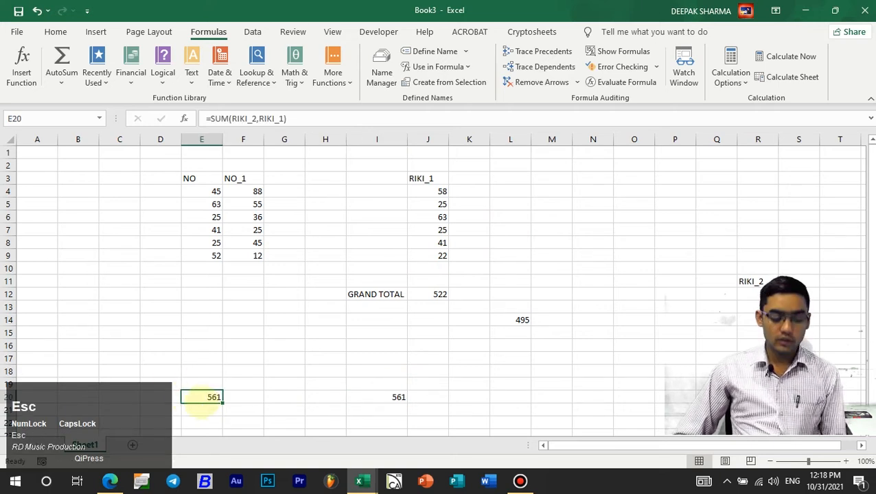
Examine which named ranges the copied formula in cell E20 refers to.
key(F3)
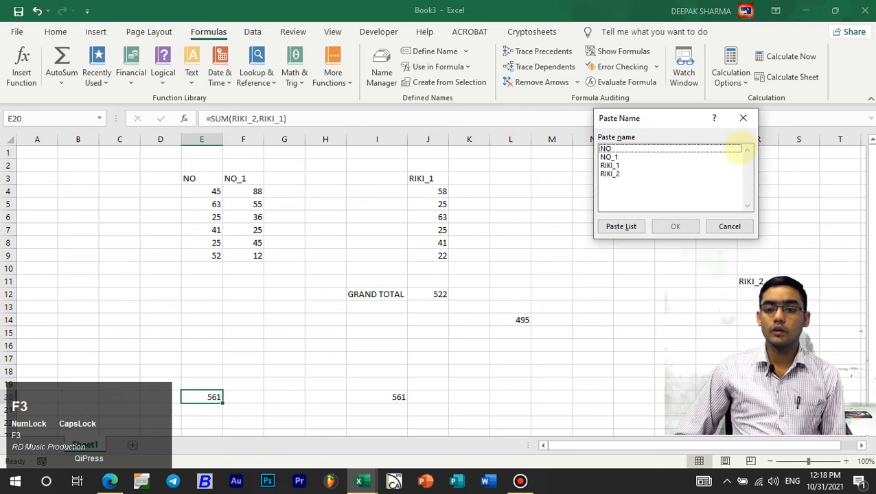
click(744, 117)
key(F2)
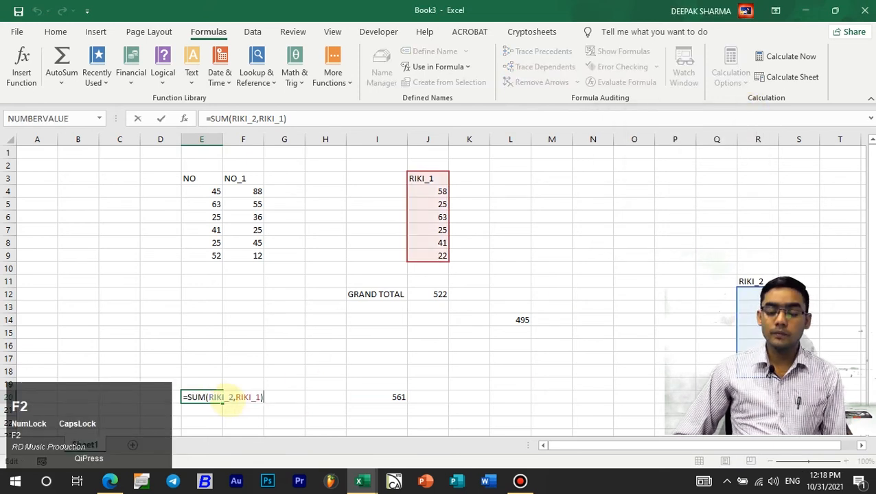
key(Escape)
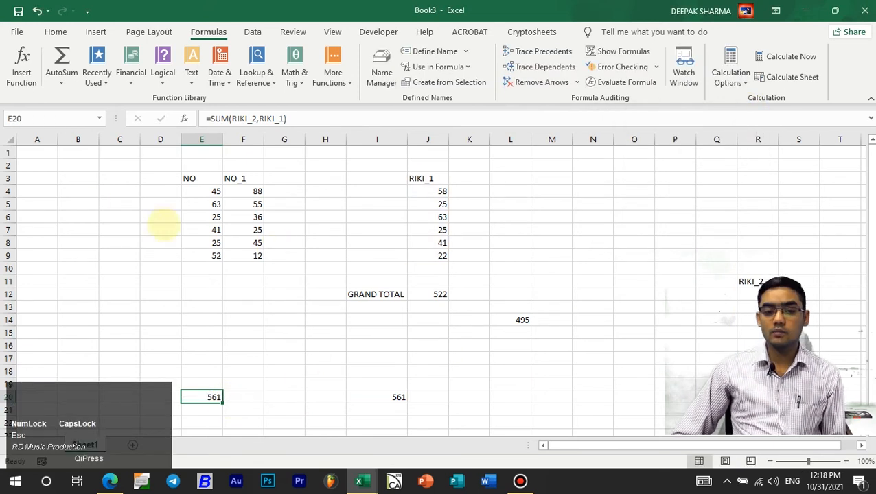
Copy the numbers in E4:E9 to the range starting at cell A5.
click(209, 190)
click(206, 215)
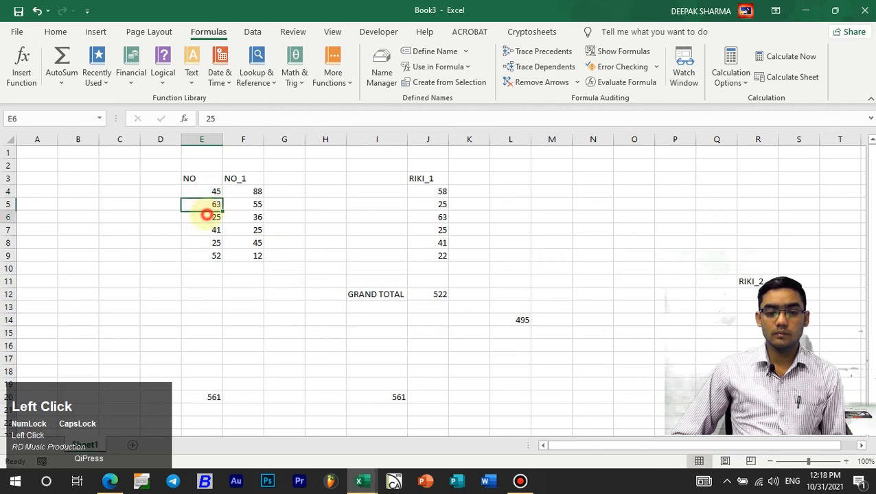
drag(203, 192, 216, 244)
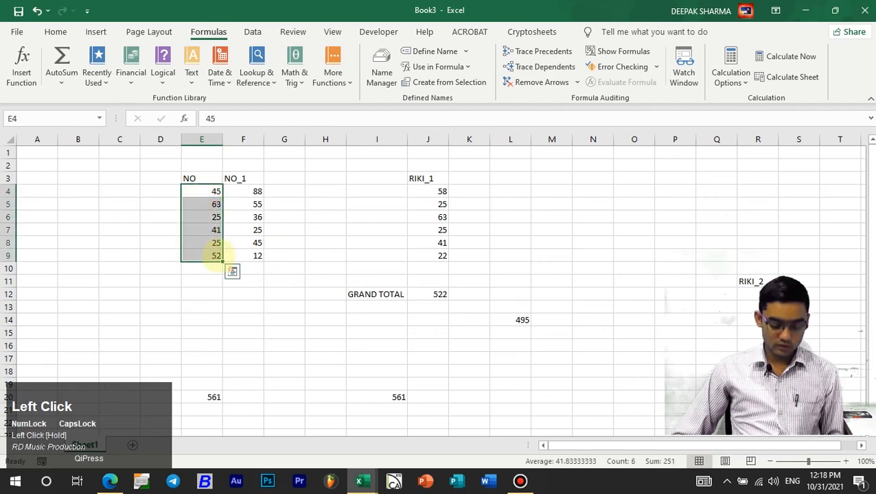
key(ctrl+c)
click(48, 204)
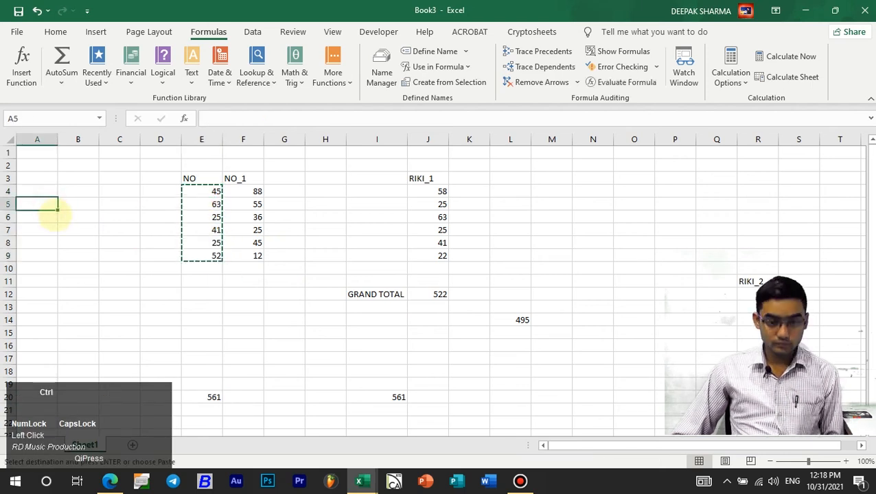
key(ctrl+v)
key(Escape)
Enter a SUM formula in cell E15 that adds the unnamed range A5:A10.
click(201, 332)
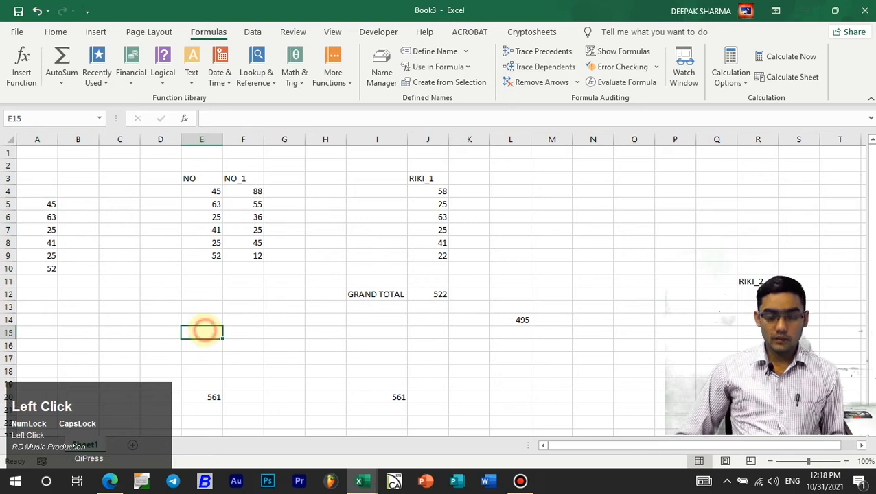
text(=SUM)
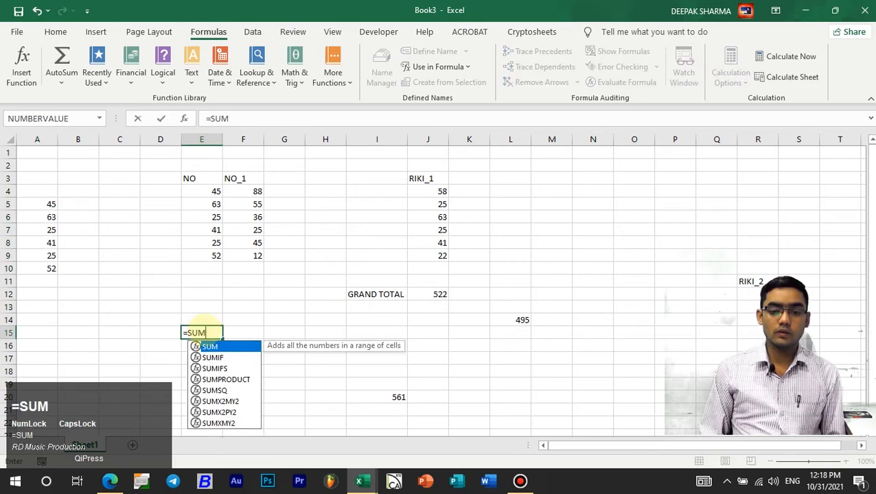
key(Tab)
key(Left)
key(Left)
key(Up)
key(Up)
key(Up)
key(Left)
key(Up)
key(Up)
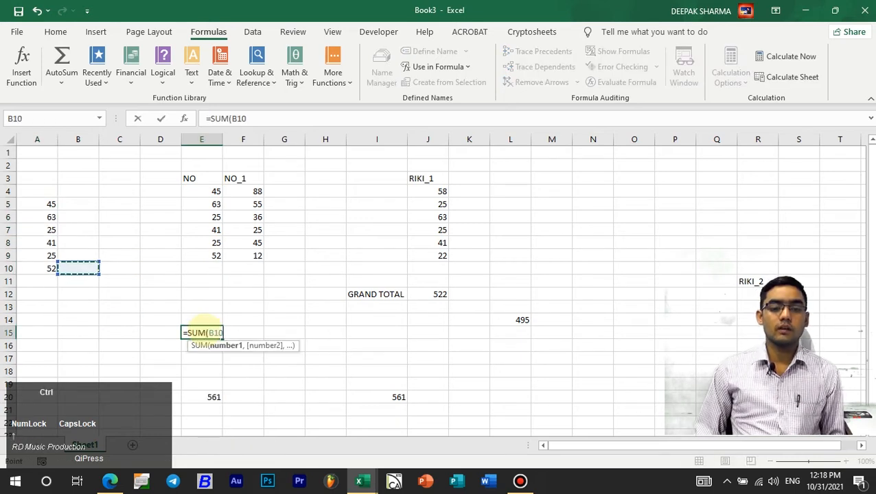
key(Left)
key(ctrl+shift+Up)
key(Return)
Copy the SUM formula from cell E15 to cell H15 and inspect the range it refers to.
key(Up)
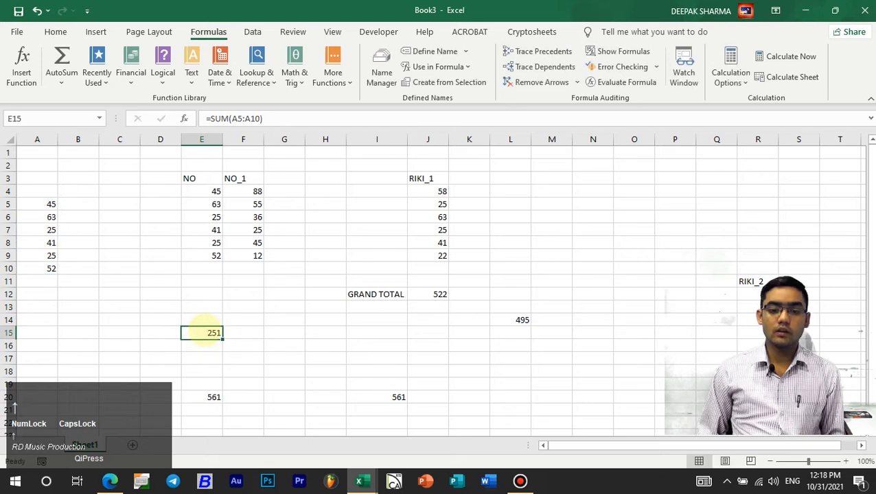
key(ctrl+c)
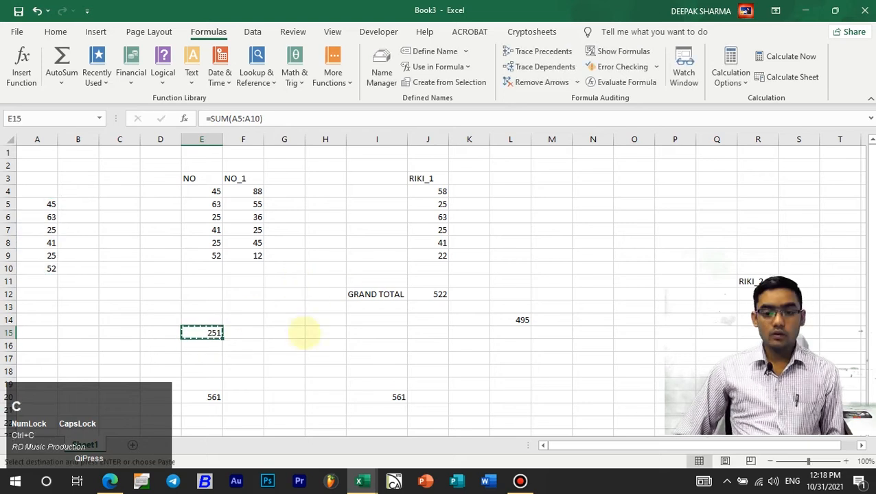
click(314, 334)
key(ctrl+v)
key(Escape)
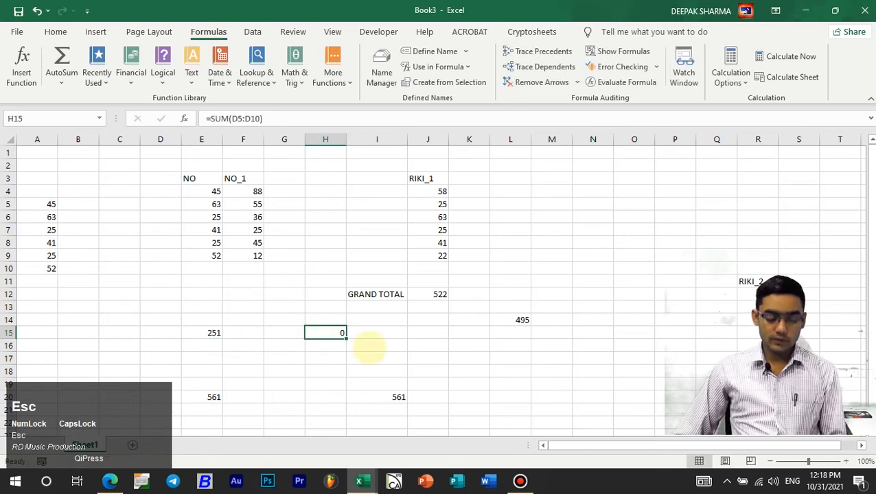
key(F2)
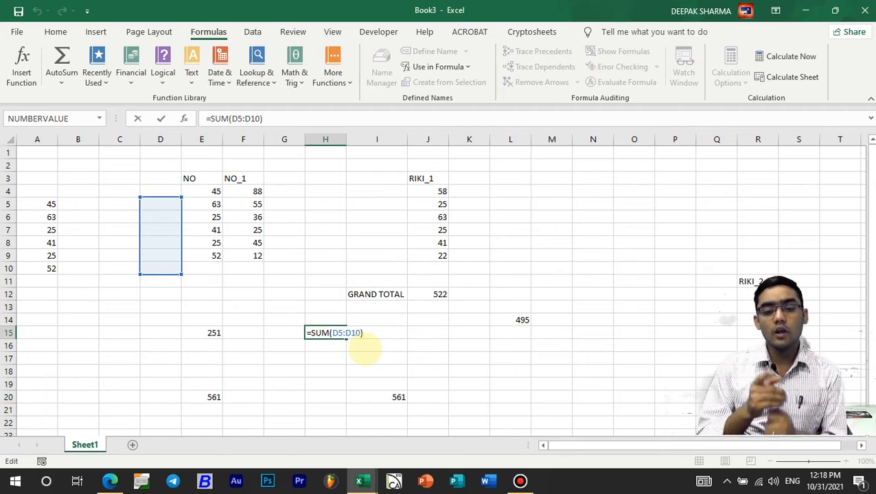
key(Escape)
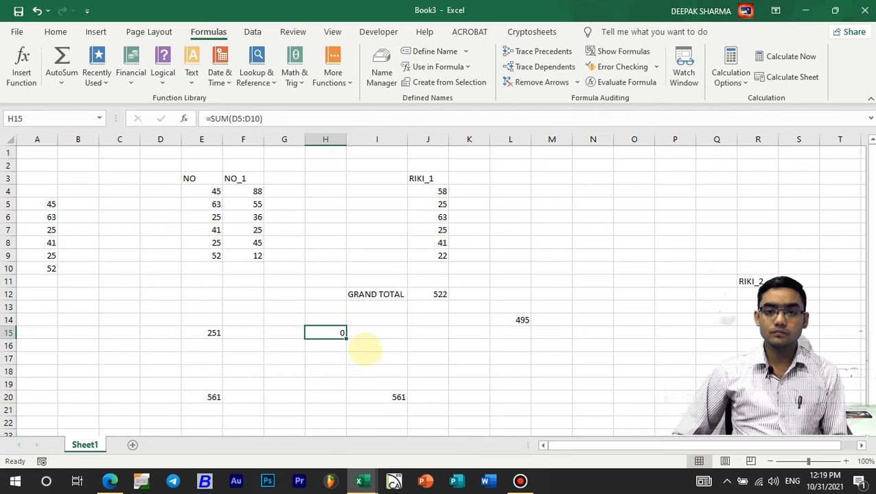
Try replacing the SUM formula in cell E15 with the defined name RIKI_1, and undo the change.
click(158, 336)
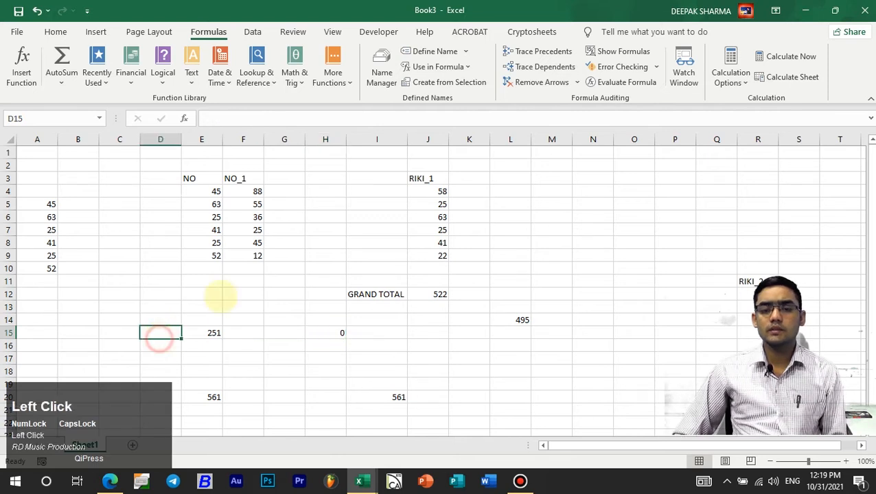
click(209, 333)
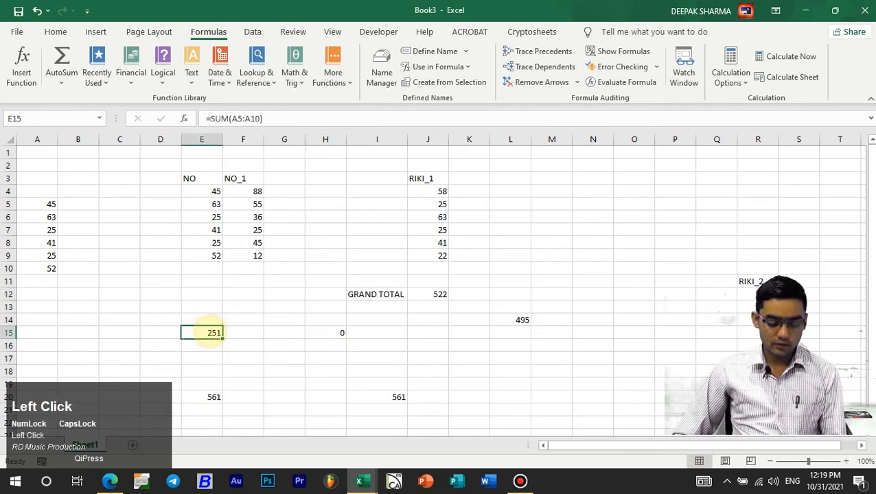
key(F3)
click(610, 166)
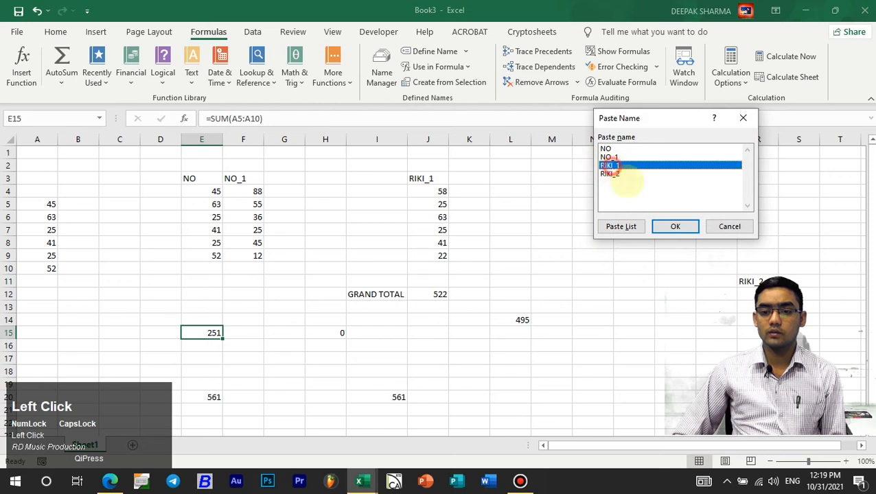
click(657, 227)
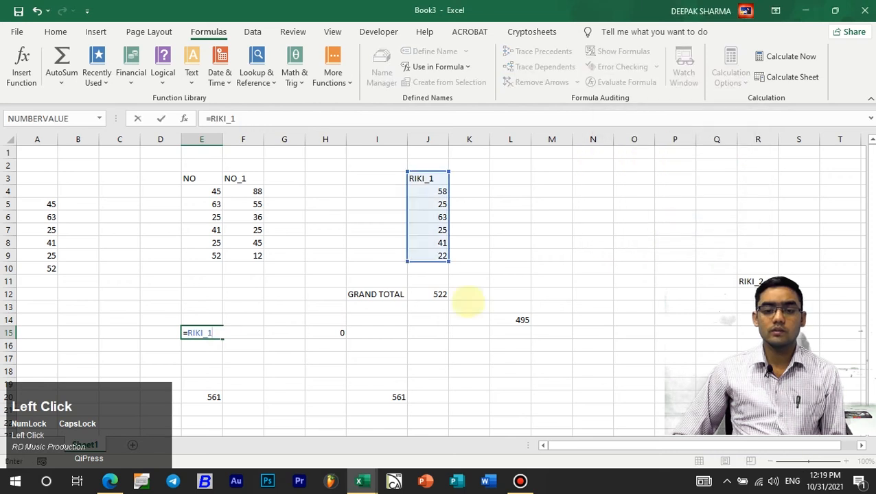
key(Return)
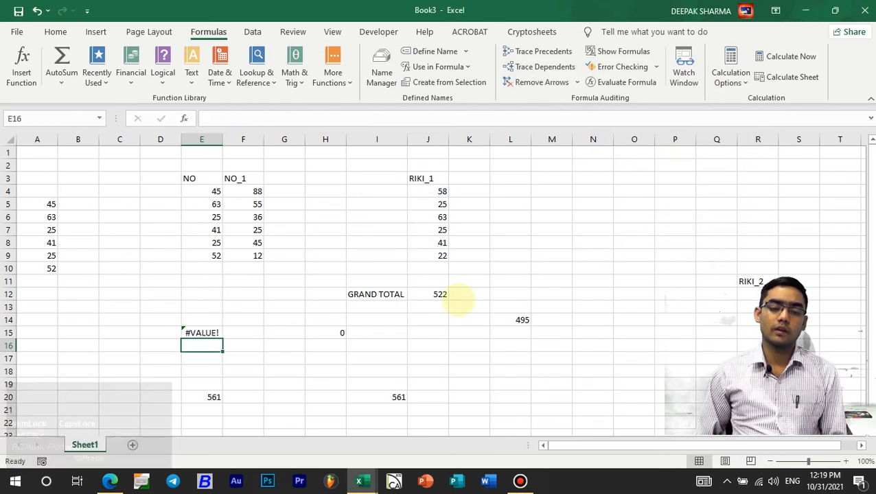
key(Up)
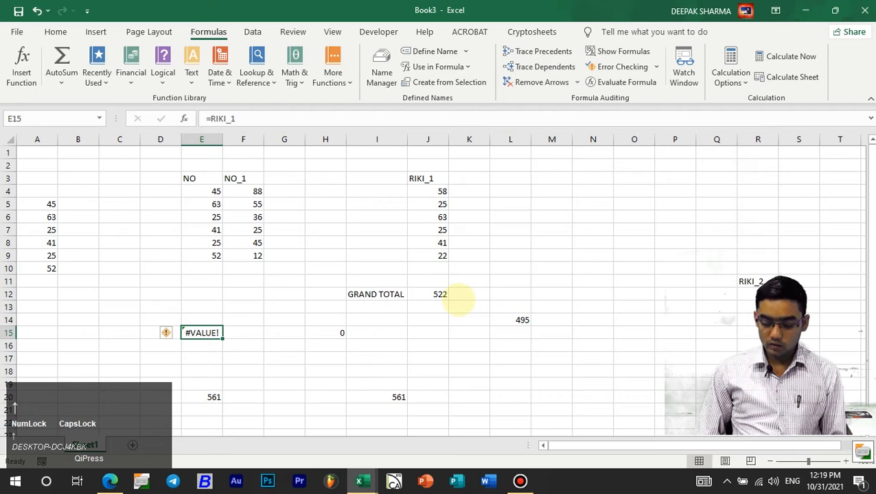
key(Delete)
key(ctrl+z)
key(ctrl+z)
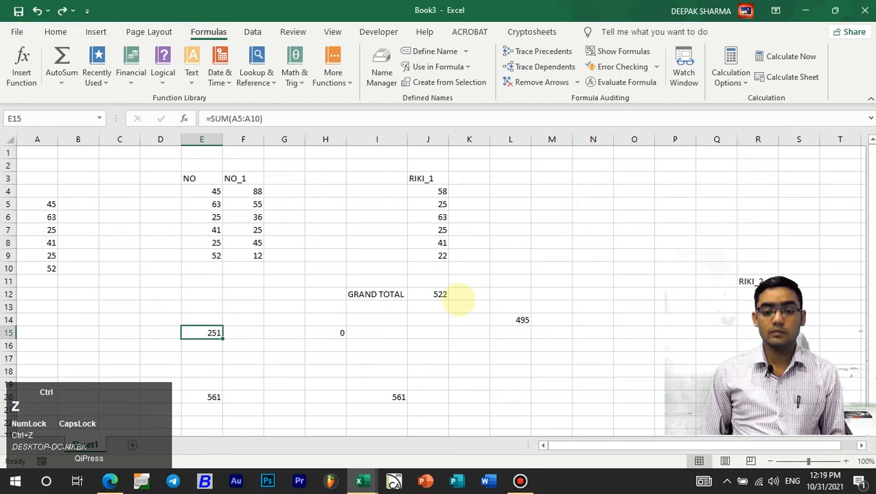
Enter a SUM formula in cell F18 that adds the named ranges RIKI_1 and RIKI_2, inserting both from the list of defined names.
key(Right)
key(Down)
key(Down)
key(Down)
text(=SUM)
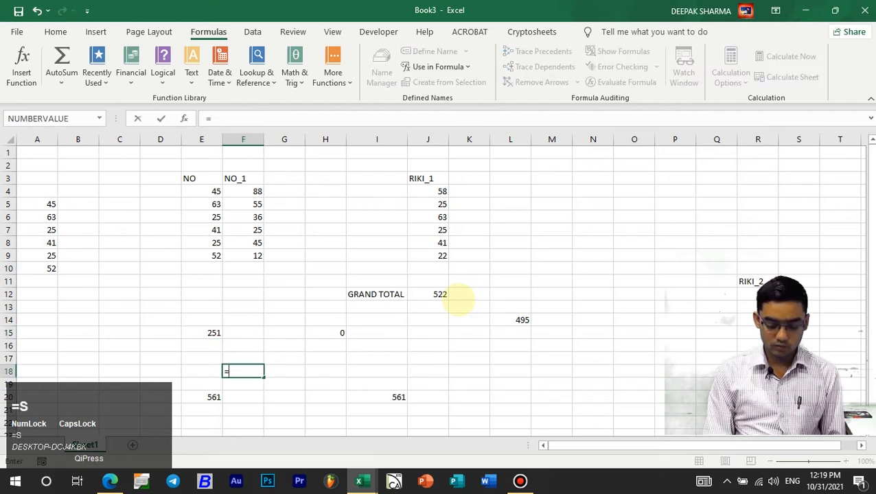
key(Tab)
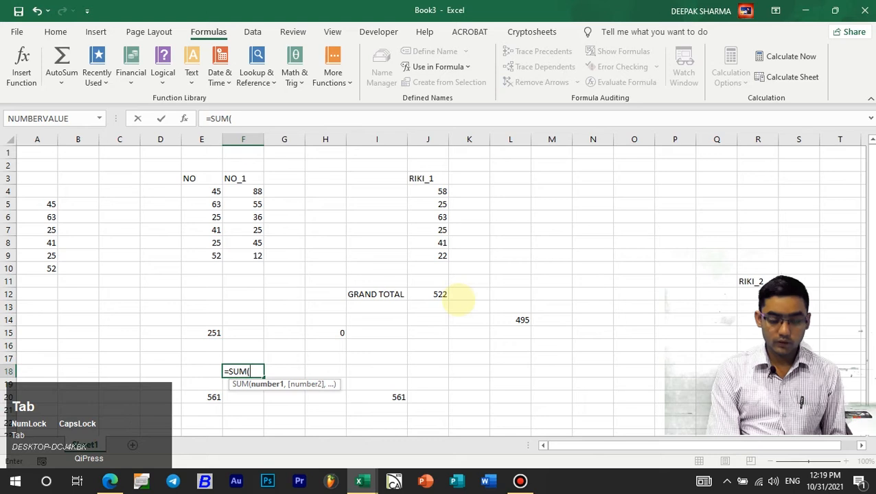
key(F3)
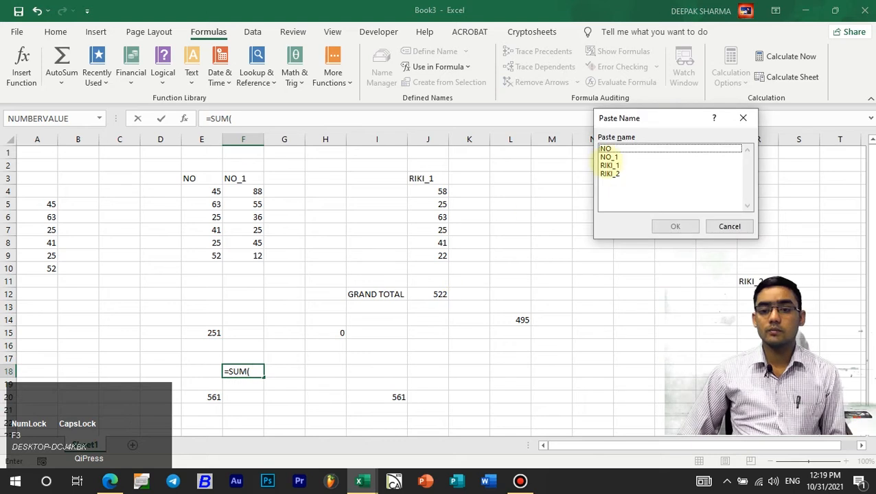
click(608, 165)
click(674, 226)
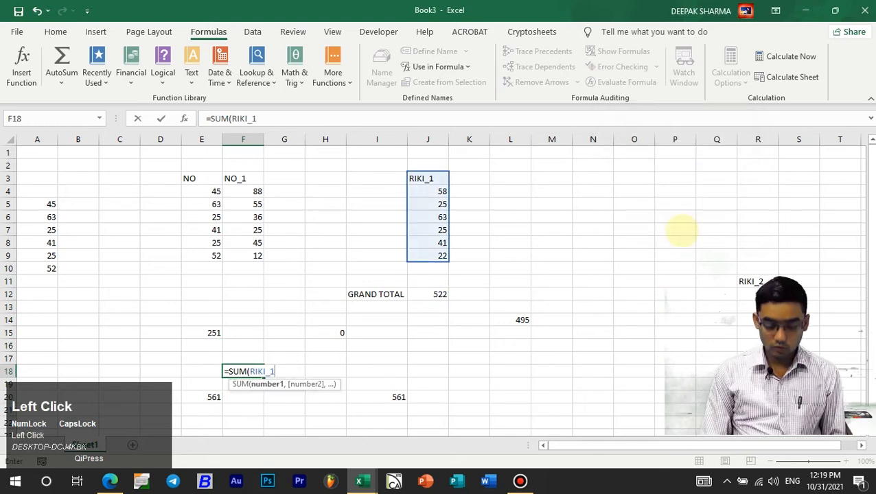
text(,)
key(F3)
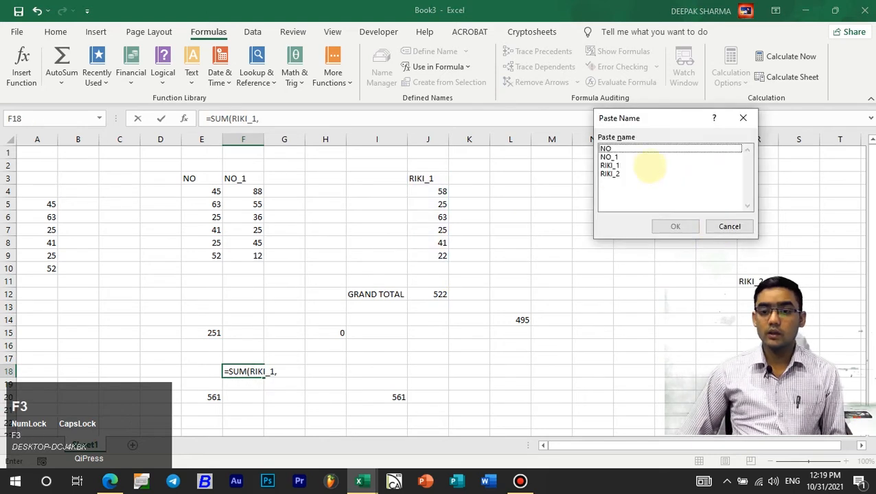
click(610, 173)
click(674, 227)
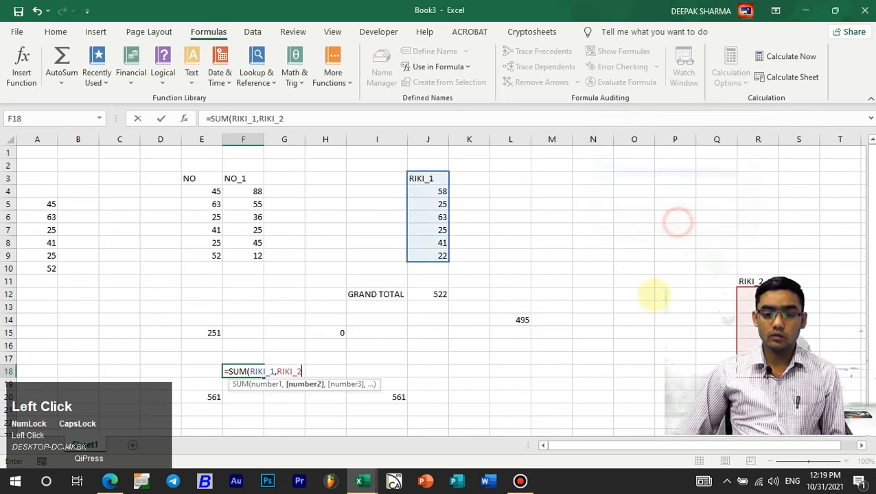
key(Return)
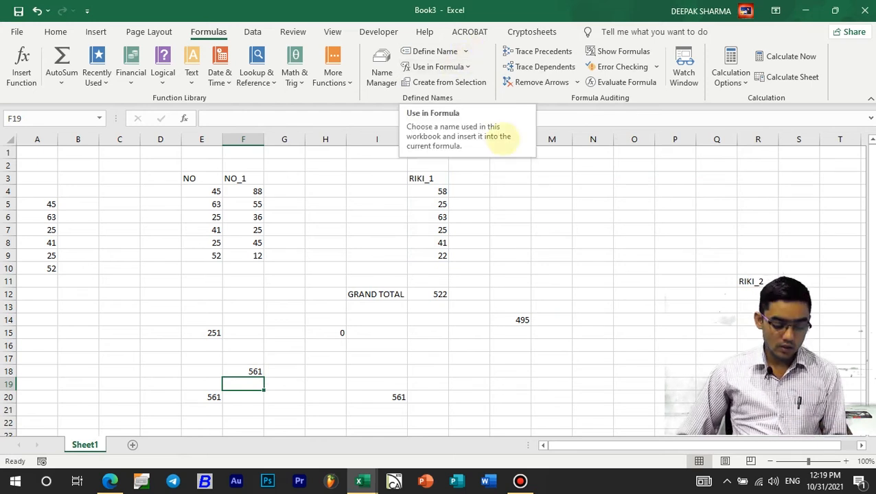
Try pasting the list of all defined names and their references at cell F19, and undo it.
key(F3)
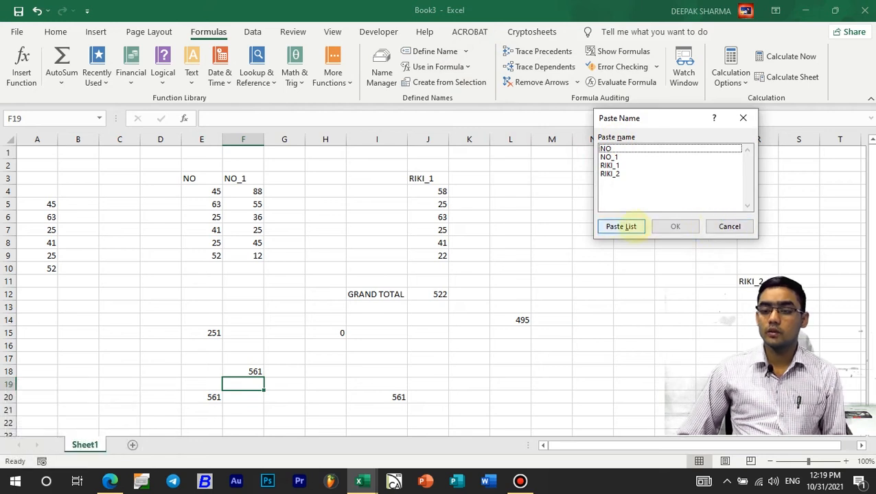
click(621, 226)
key(Escape)
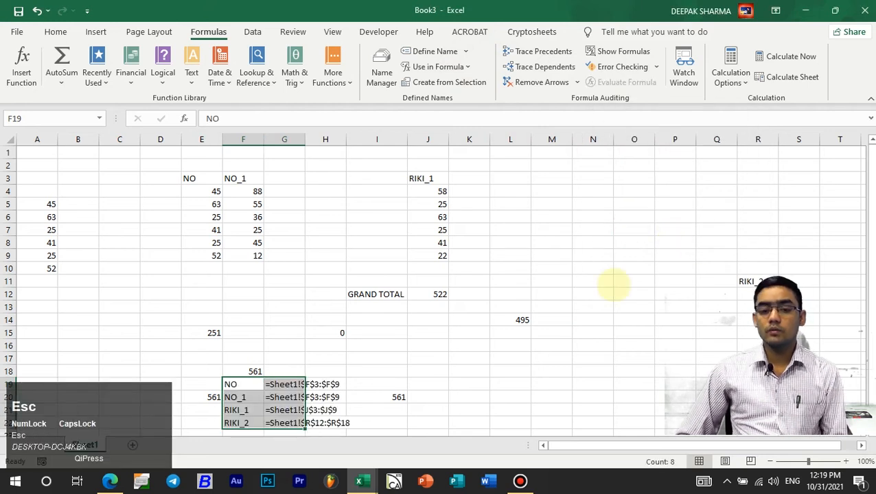
scroll(385, 382, down, 4)
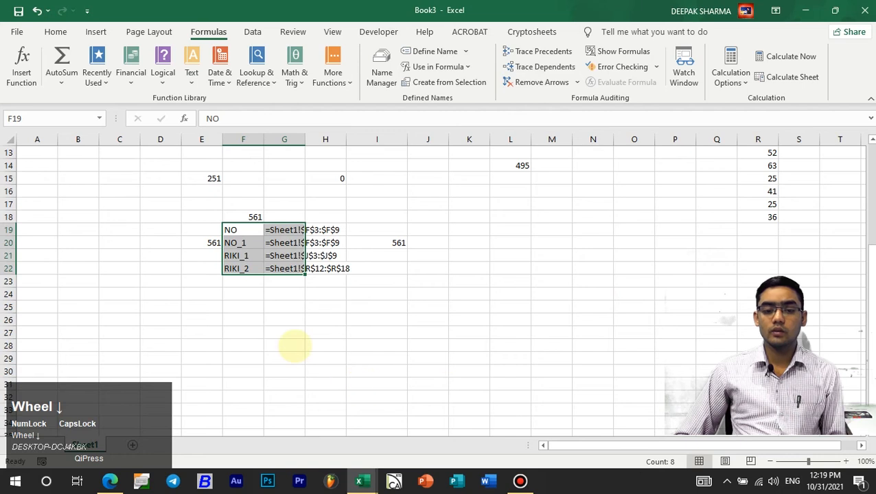
scroll(302, 350, up, 1)
click(318, 355)
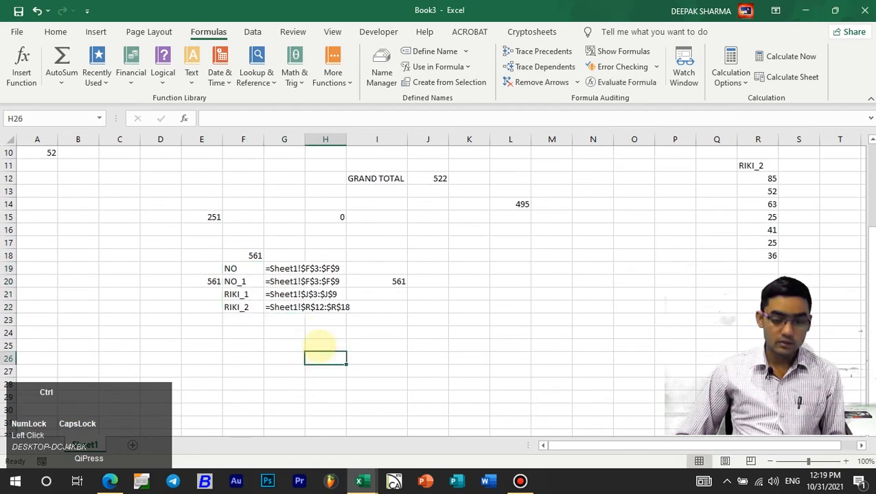
key(ctrl+z)
Paste the list of all defined names with their references into the empty area starting at cell M21.
click(552, 294)
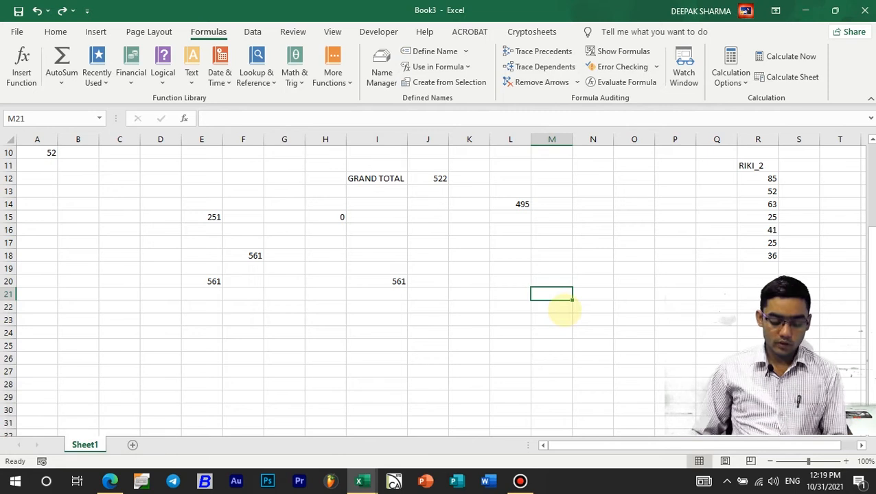
key(F3)
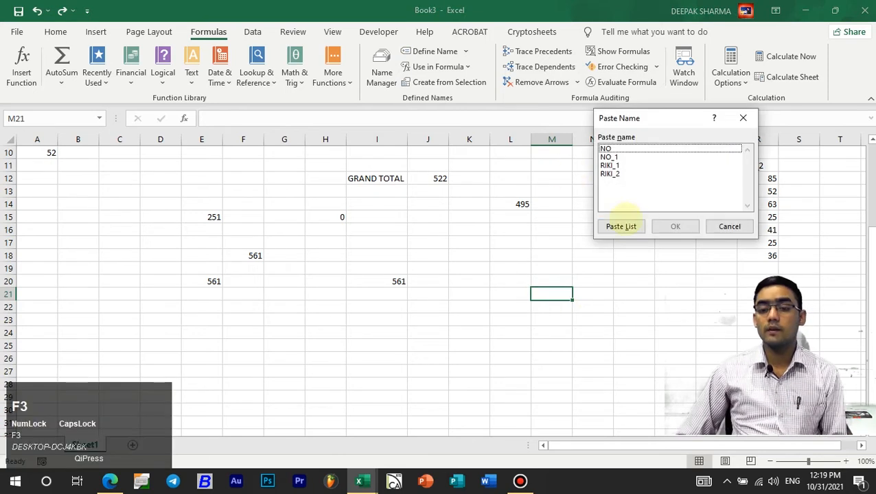
click(619, 226)
click(703, 317)
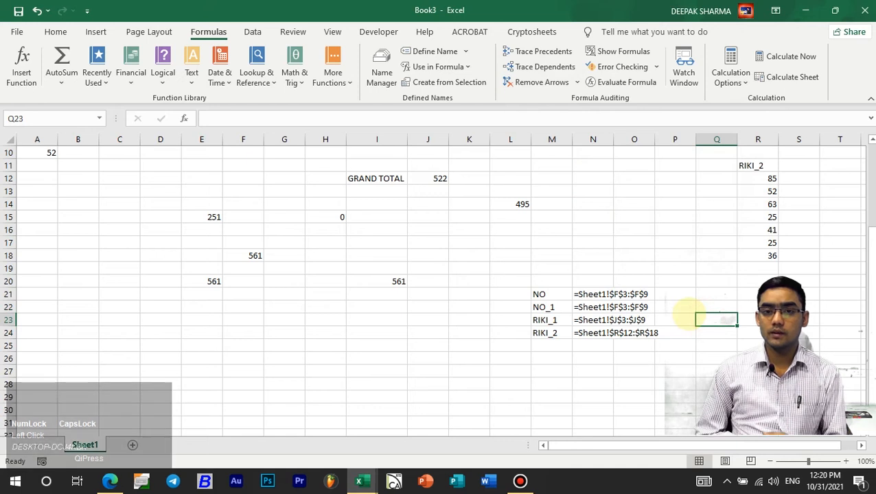
Trace the precedents of the SUM formulas in cells F18 and E15.
scroll(686, 316, up, 1)
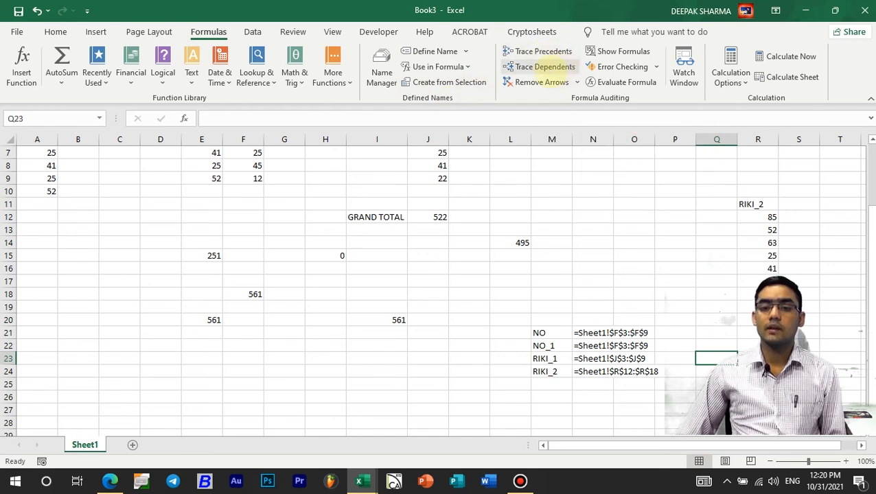
click(254, 294)
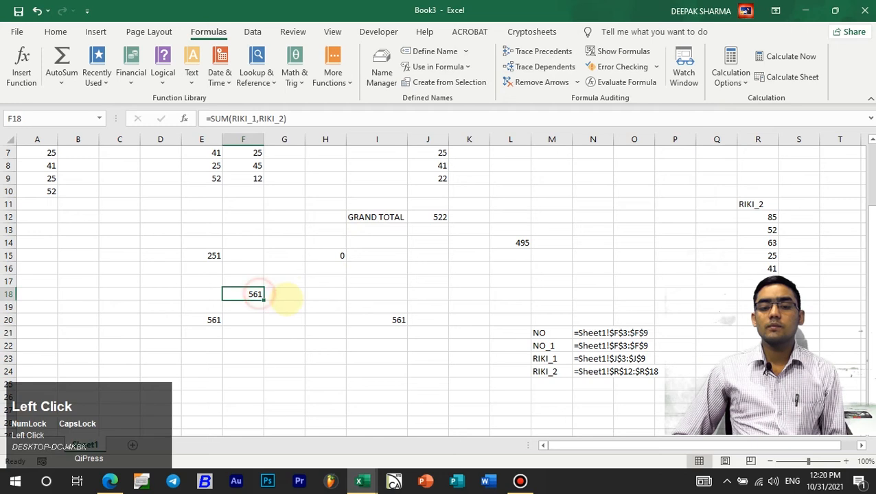
scroll(286, 298, up, 2)
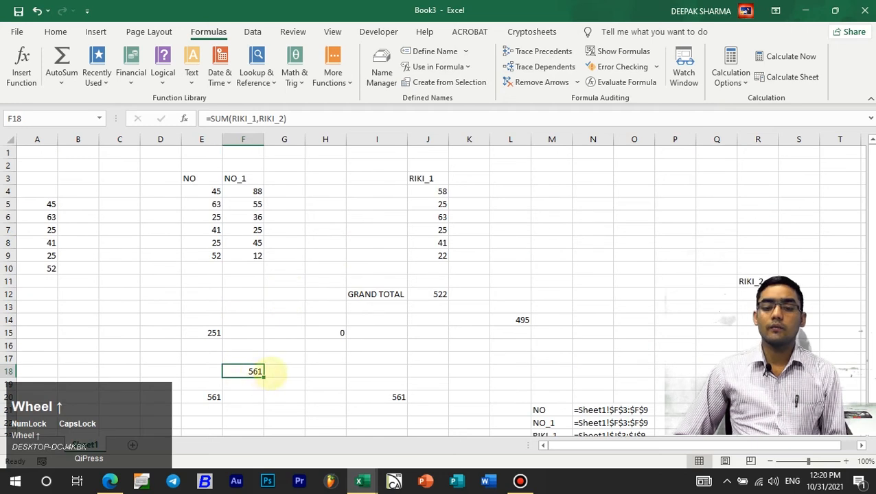
click(536, 53)
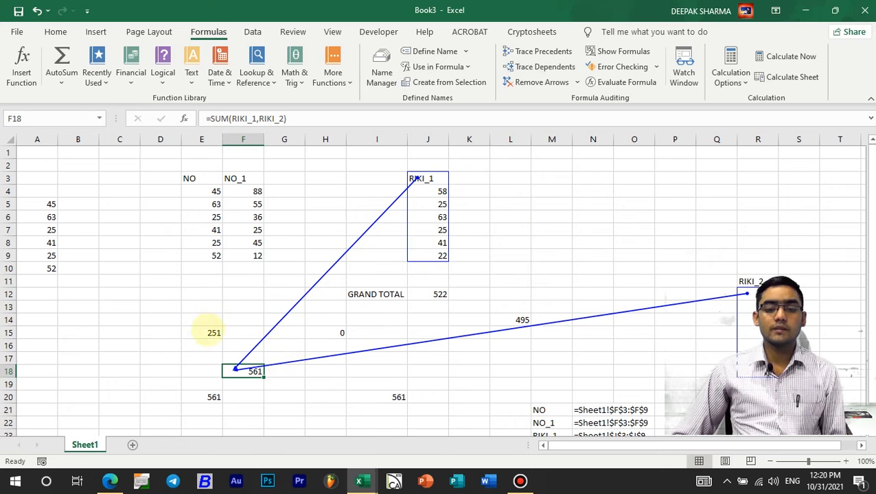
click(210, 332)
click(521, 51)
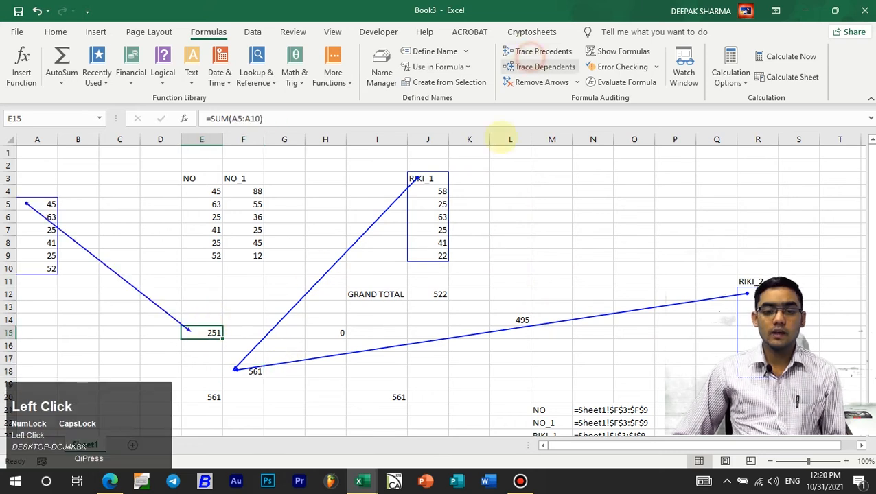
Trace the precedents of the named-range SUM formulas in cells I20 and E20.
click(390, 395)
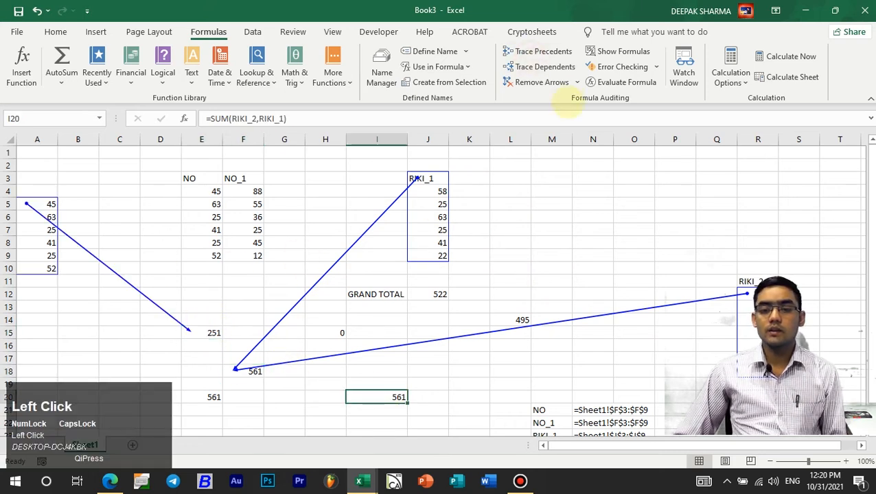
click(540, 52)
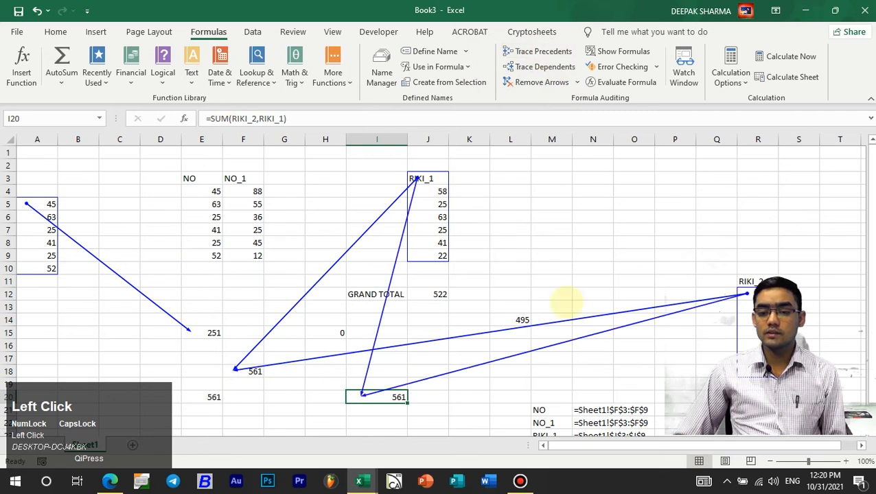
click(212, 400)
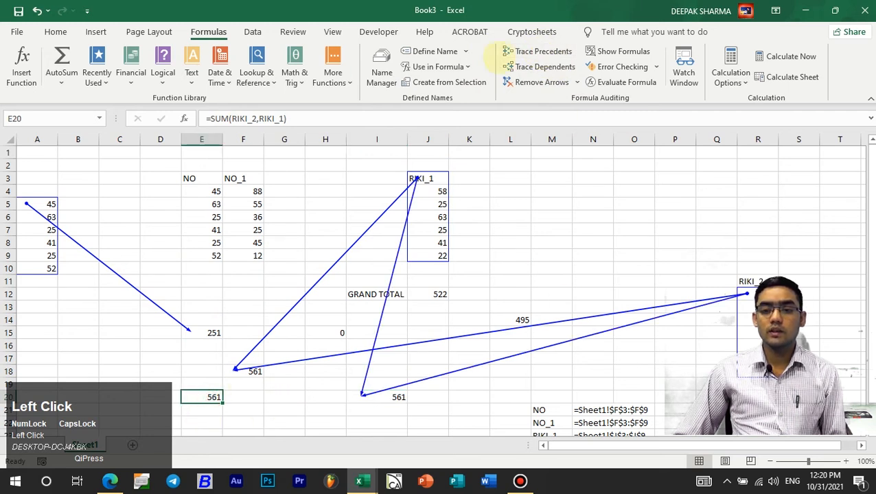
click(538, 51)
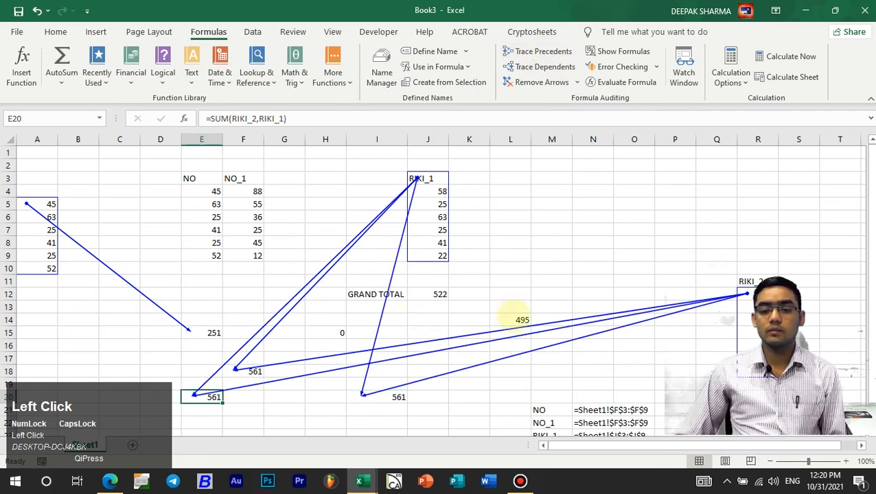
Trace the precedents of the formula in cell L14 and of the grand total in cell J12.
click(518, 320)
click(540, 52)
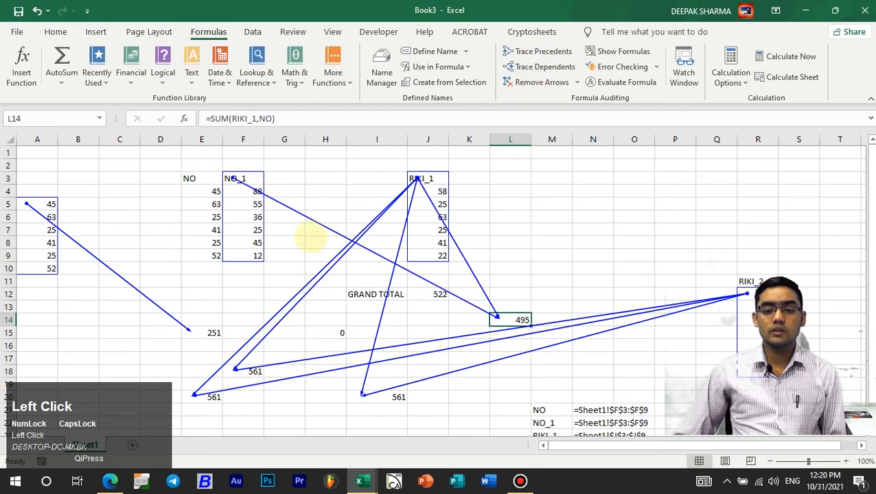
click(431, 296)
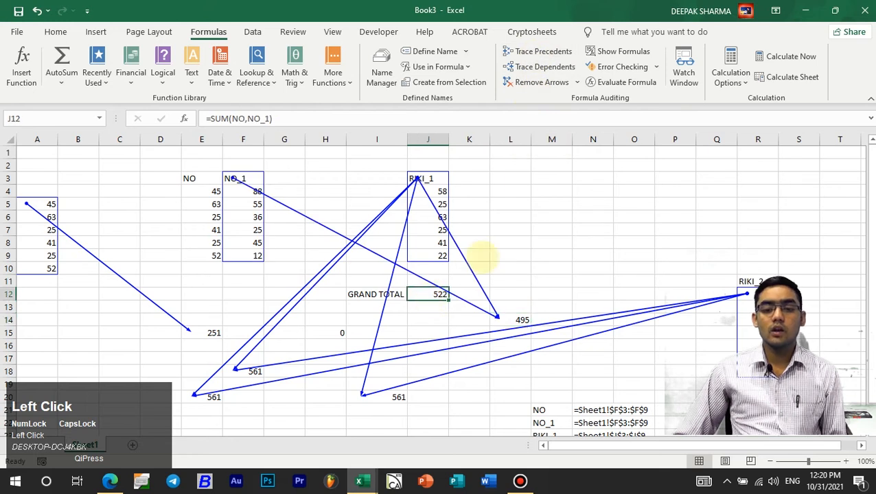
click(542, 51)
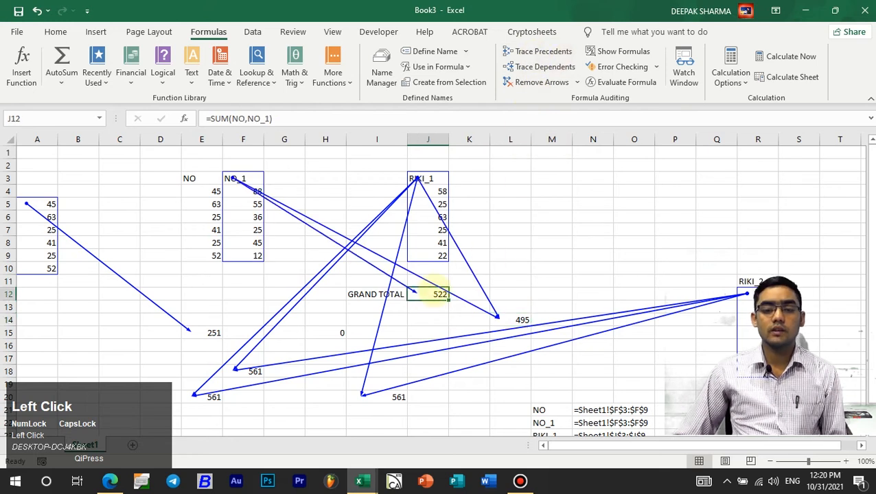
Trace the precedents of the SUM formula in cell H15.
scroll(438, 341, down, 4)
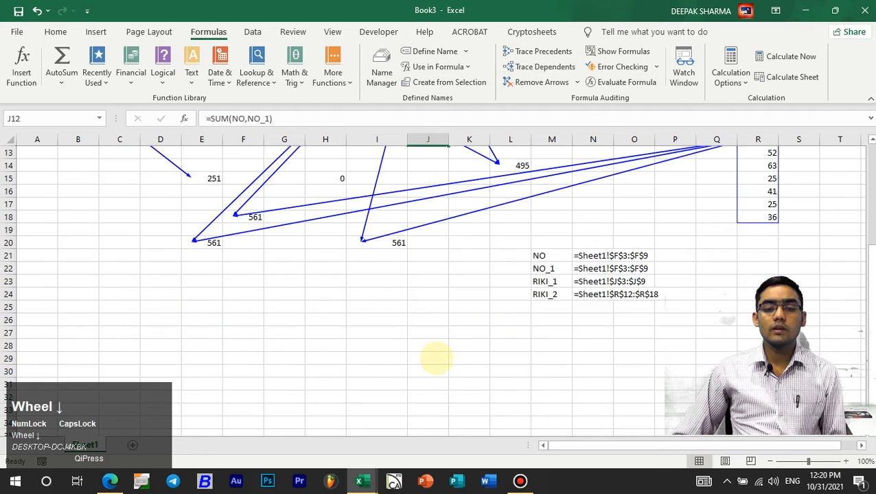
scroll(405, 323, up, 1)
click(338, 217)
scroll(570, 150, up, 2)
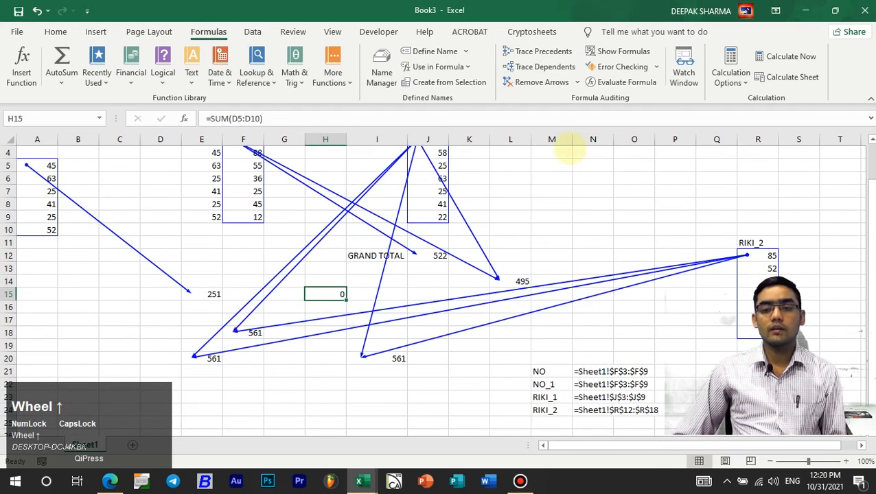
click(542, 51)
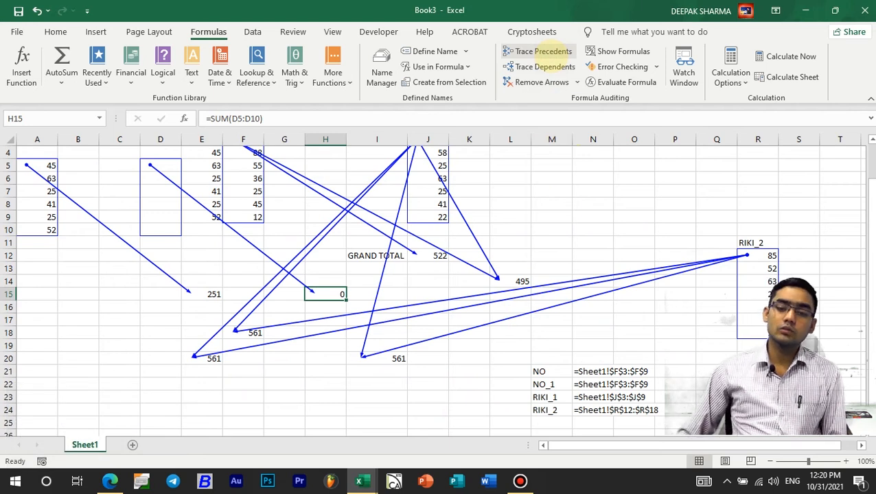
Remove all tracer arrows from the sheet.
scroll(567, 185, up, 1)
scroll(537, 74, up, 1)
click(537, 76)
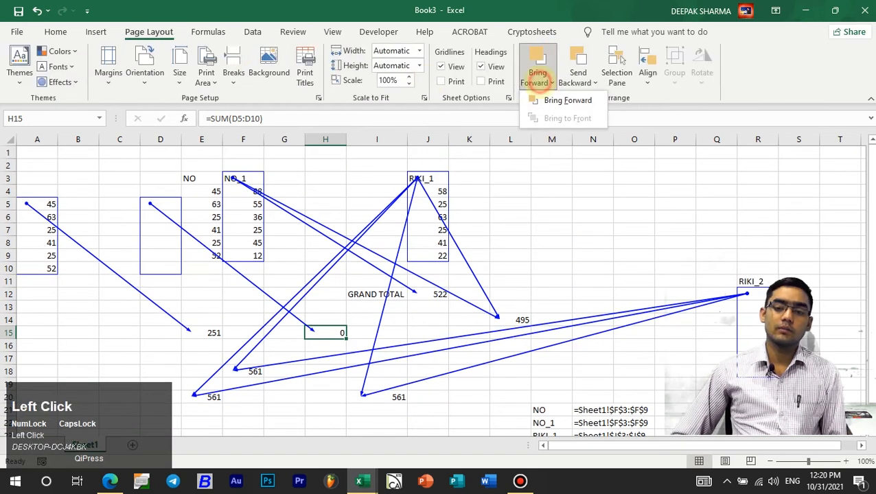
scroll(538, 81, down, 2)
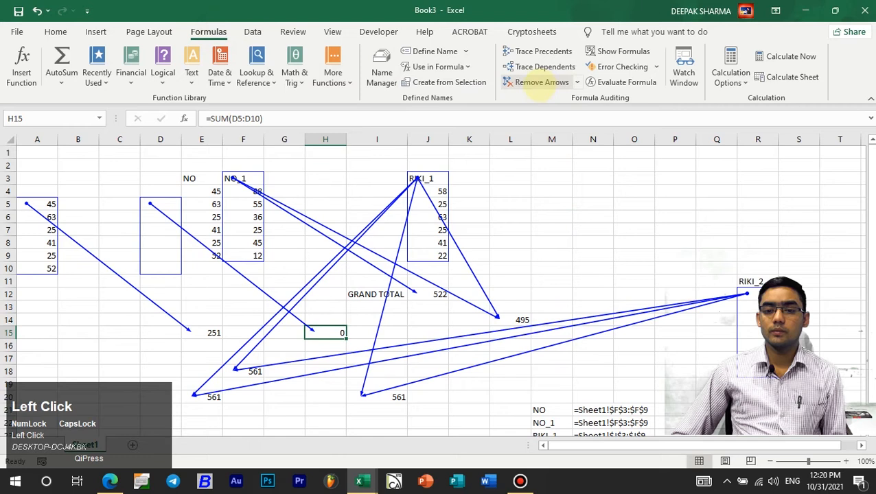
click(539, 83)
Trace the dependents of cell F4 under NO_1, cell J7 under RIKI_1, and cell A8.
click(251, 193)
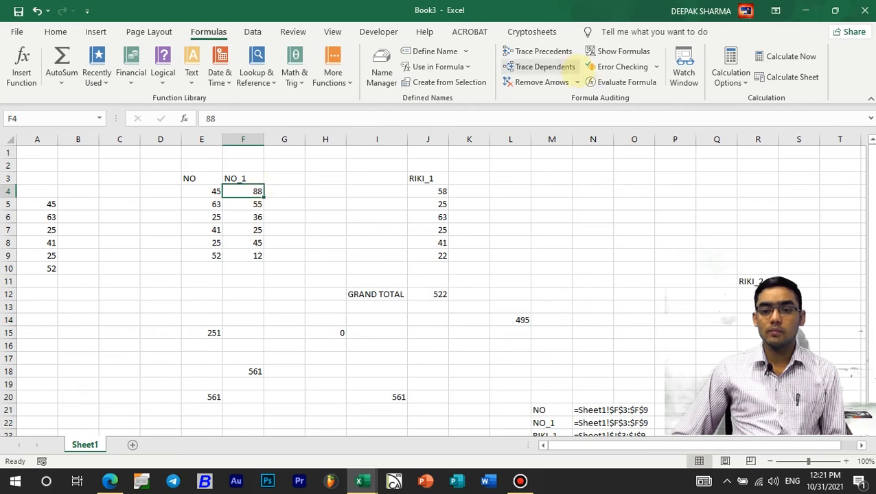
click(546, 67)
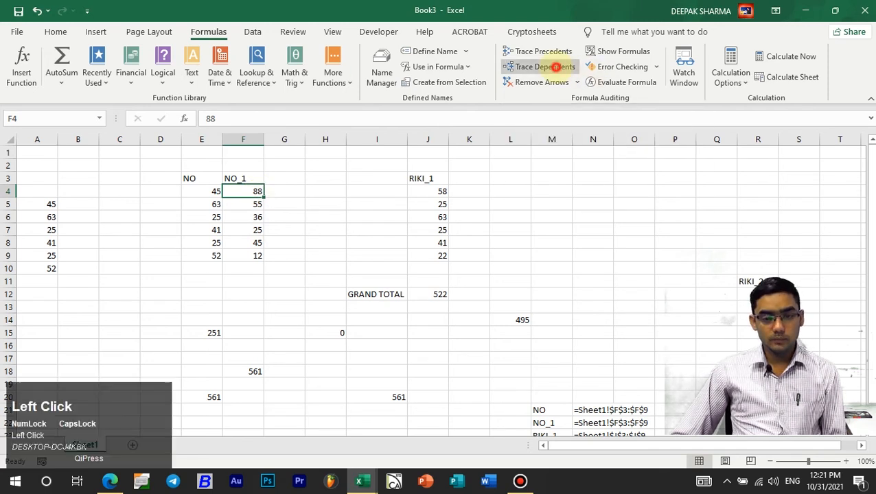
click(439, 229)
click(532, 67)
click(45, 242)
click(549, 66)
Trace the dependents of cells R16 and R13 in the RIKI_2 range.
click(754, 345)
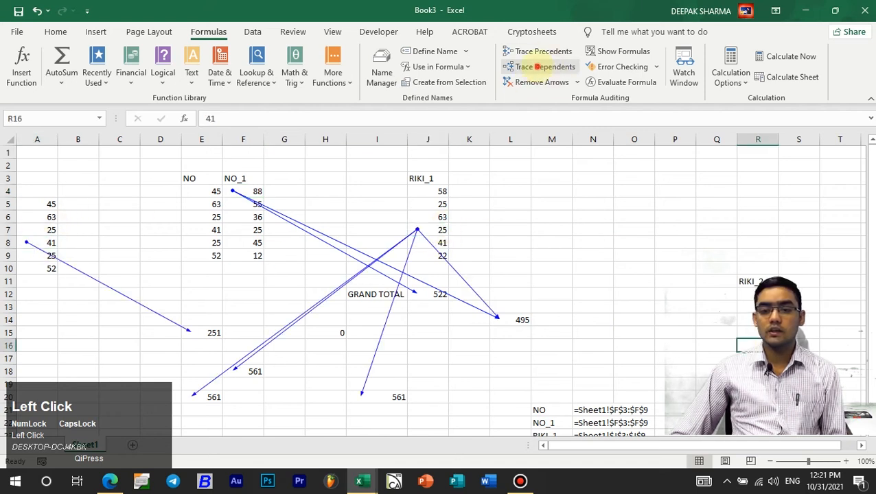
click(542, 66)
click(752, 306)
click(532, 67)
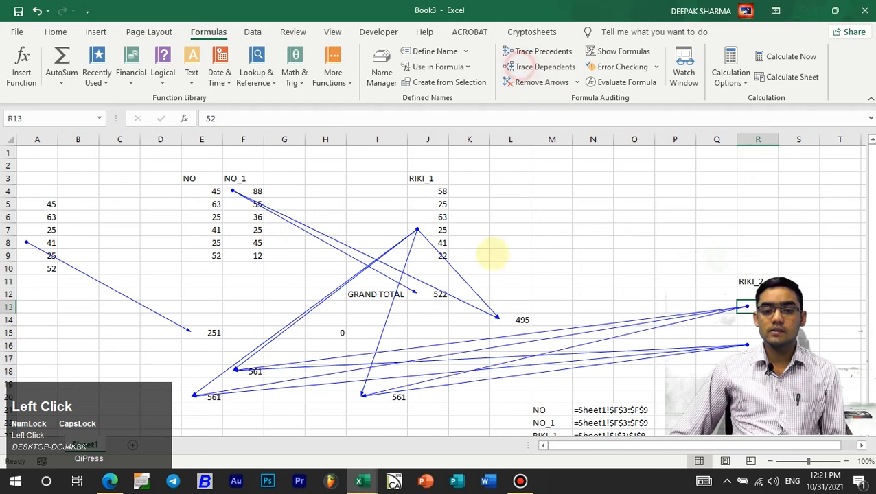
Trace the dependents of cell F7 under NO_1 and try the same for cell E6 under NO.
click(216, 216)
click(522, 67)
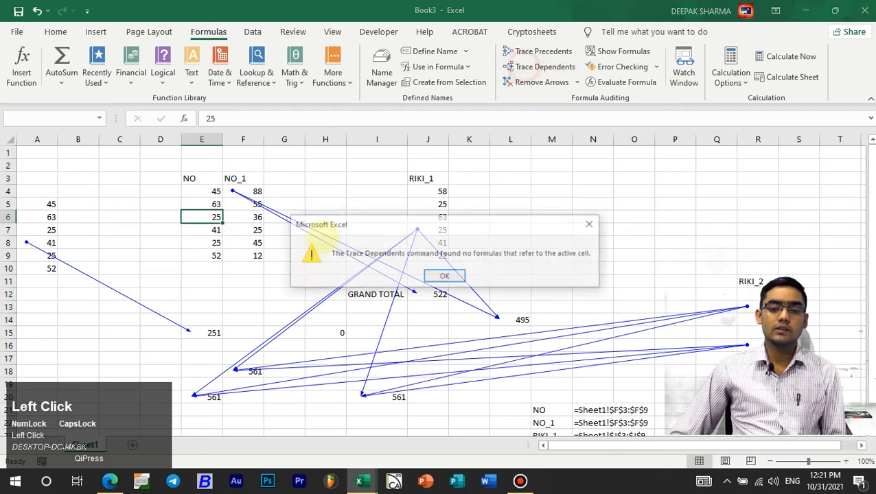
click(445, 277)
click(254, 231)
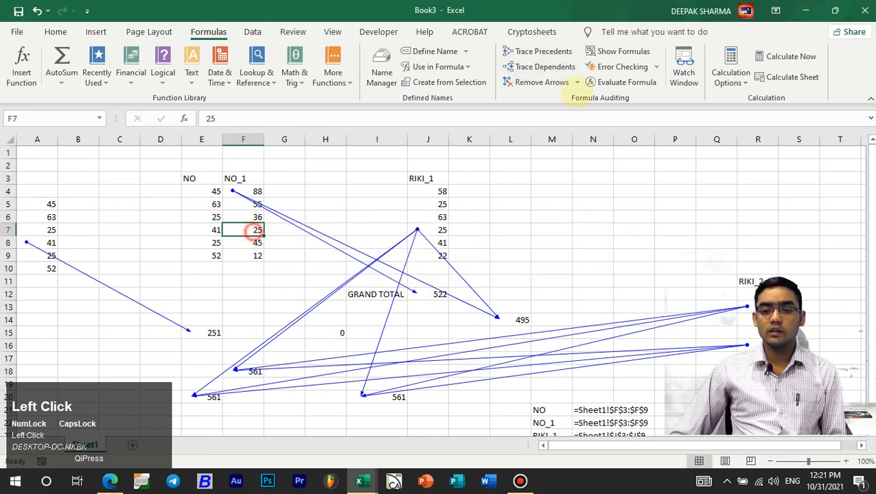
click(542, 67)
click(206, 218)
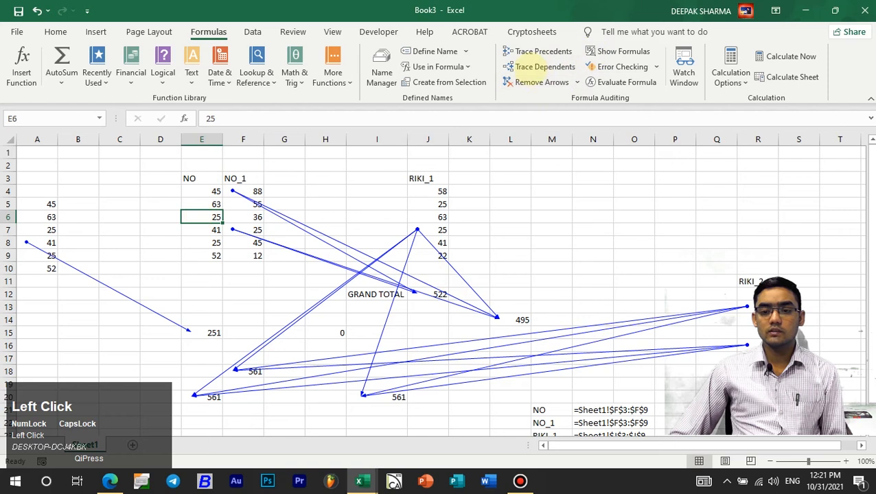
click(543, 66)
click(444, 276)
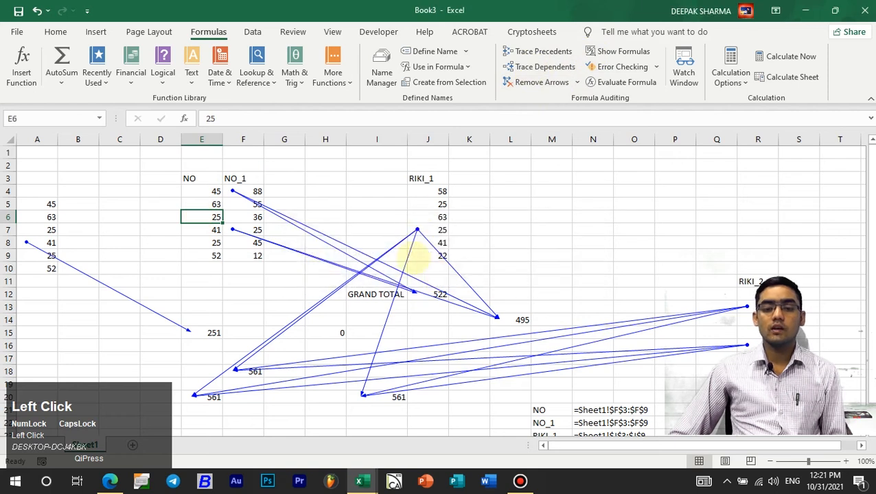
Trace the dependents of cell J5 under RIKI_1, and clear every tracer arrow from the sheet.
click(437, 201)
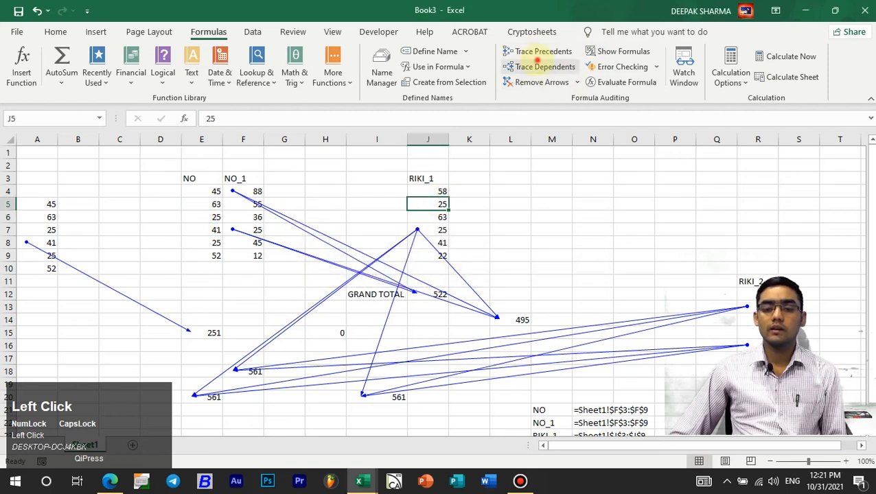
click(542, 66)
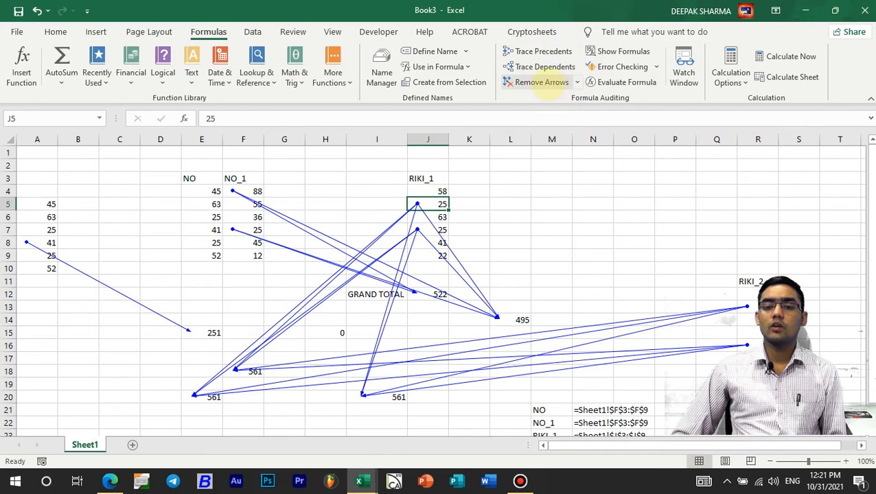
click(542, 82)
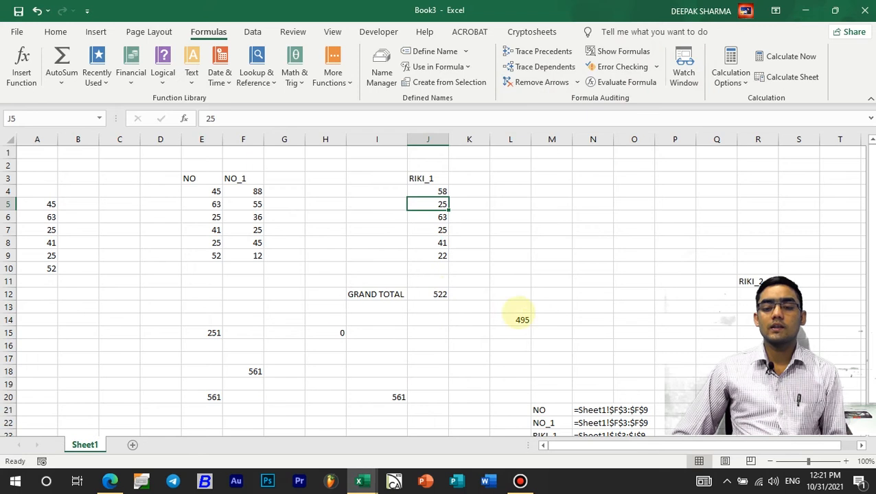
click(520, 321)
scroll(582, 373, down, 3)
scroll(581, 374, up, 3)
scroll(581, 377, down, 2)
scroll(581, 374, up, 2)
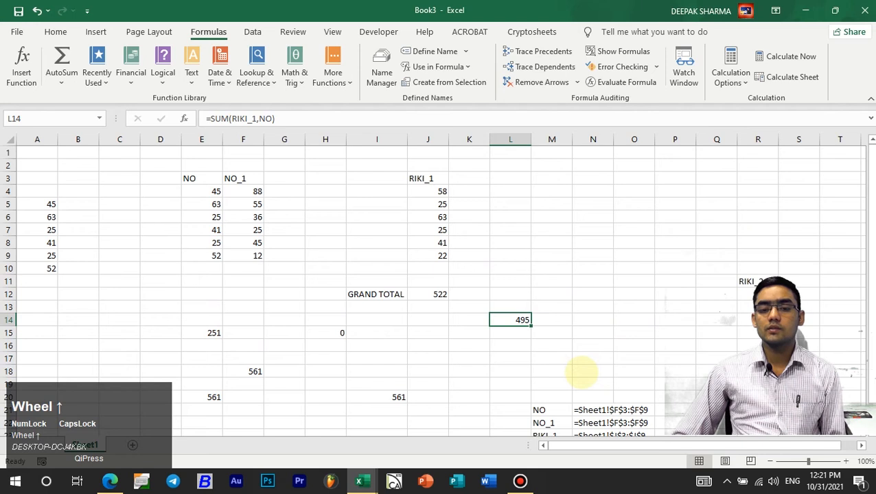
click(542, 267)
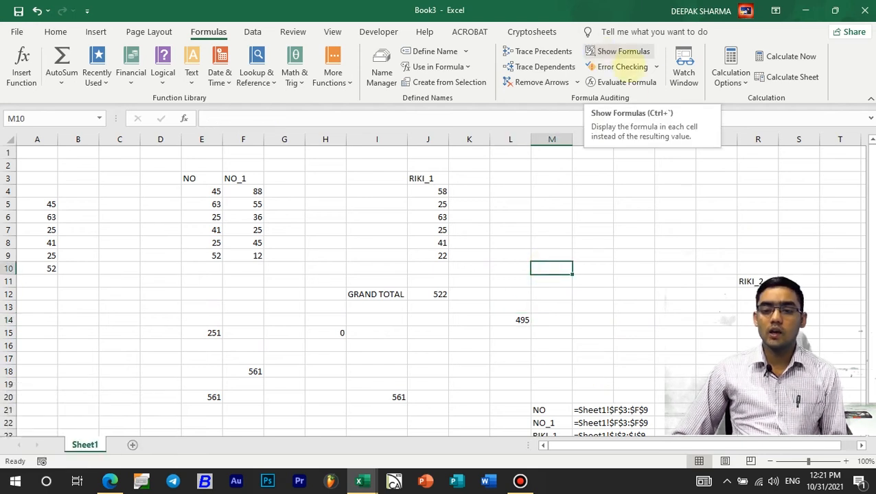
key(ctrl)
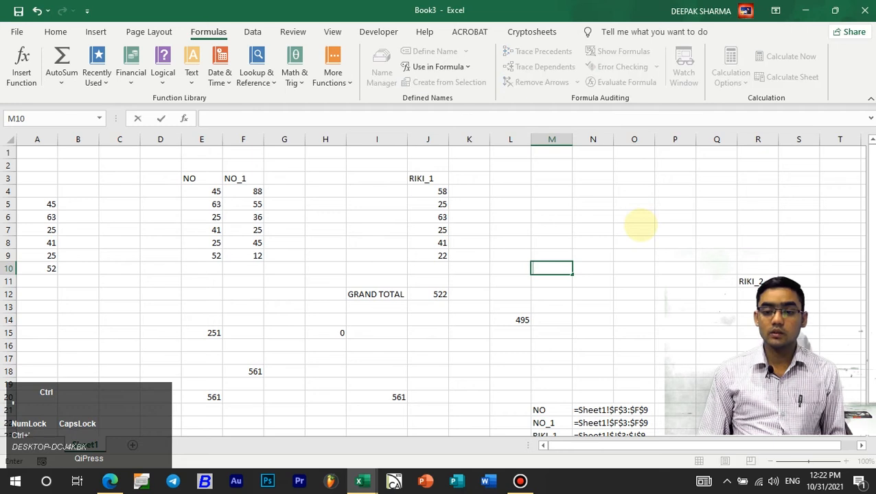
key(Escape)
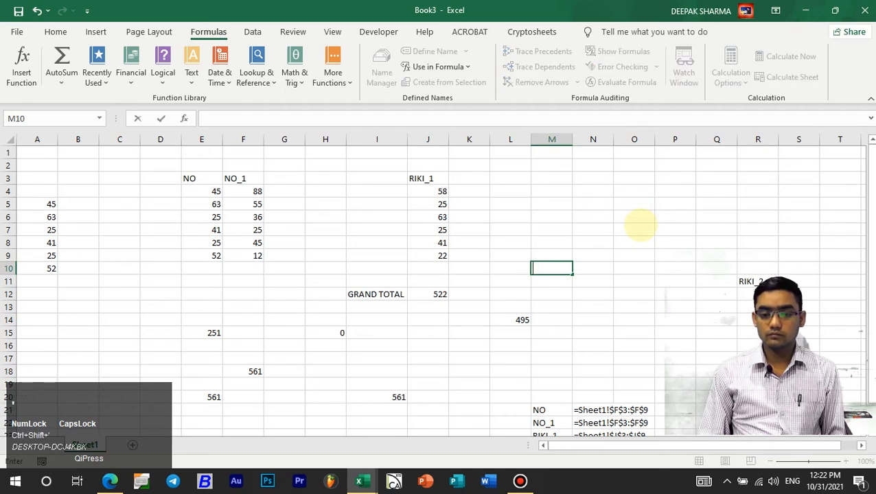
Display the formulas instead of their results across the sheet, at 70% zoom.
click(586, 308)
key(ctrl+grave)
scroll(586, 308, down, 6)
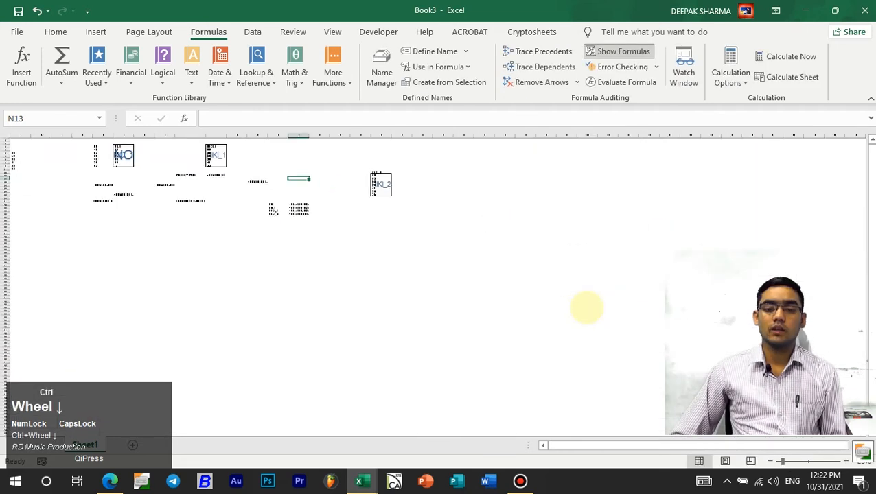
scroll(586, 308, up, 4)
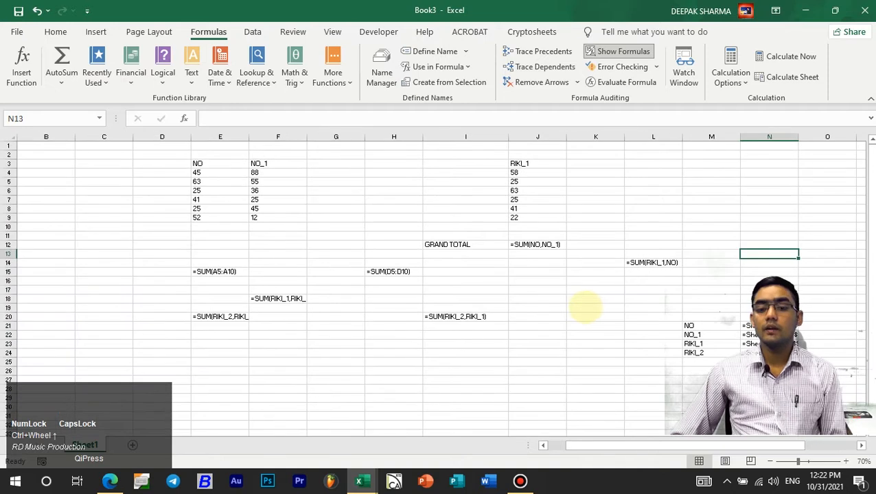
Toggle the formula display until the cells show results, and restore the zoom to 100%.
key(ctrl+grave)
key(ctrl+grave)
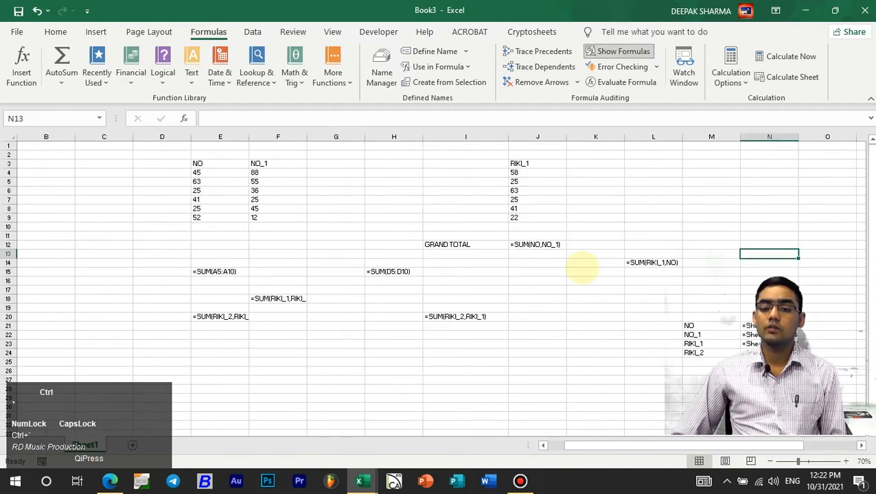
key(ctrl+grave)
scroll(582, 268, up, 1)
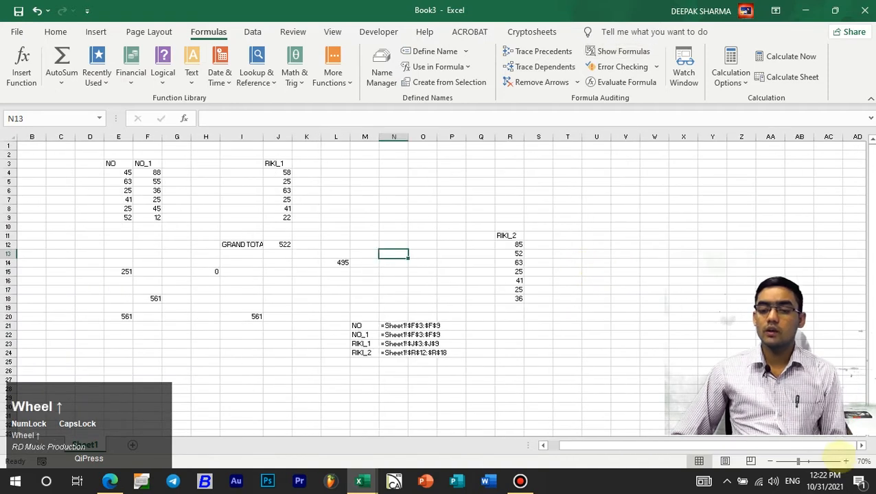
click(845, 462)
click(845, 461)
click(845, 461)
Show the formulas, examine the SUM formulas across the sheet, and return to displaying results.
click(385, 283)
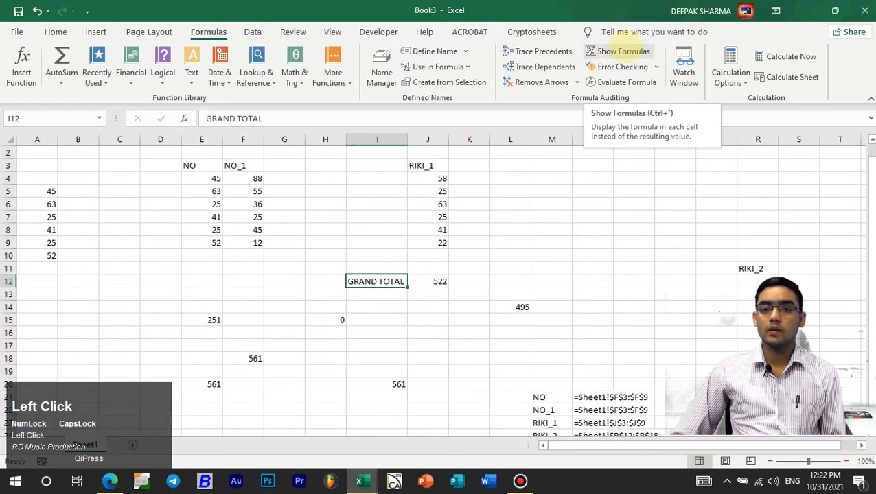
click(621, 50)
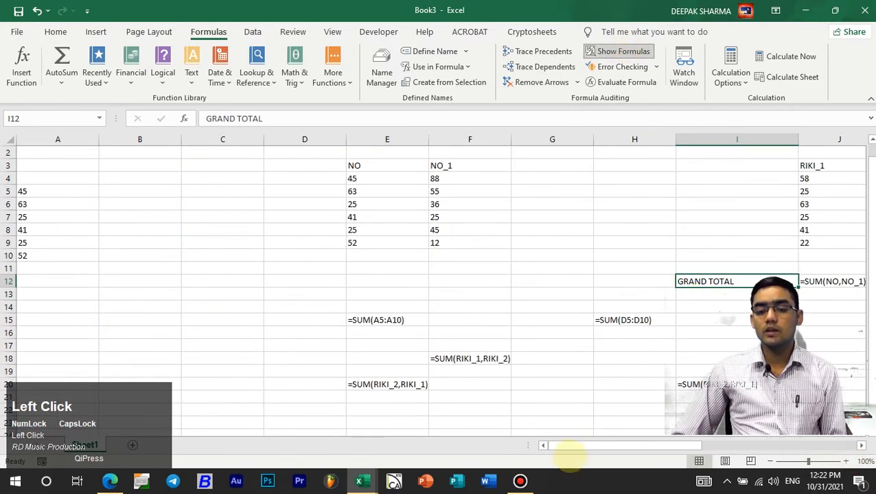
drag(579, 446, 693, 398)
scroll(654, 359, down, 3)
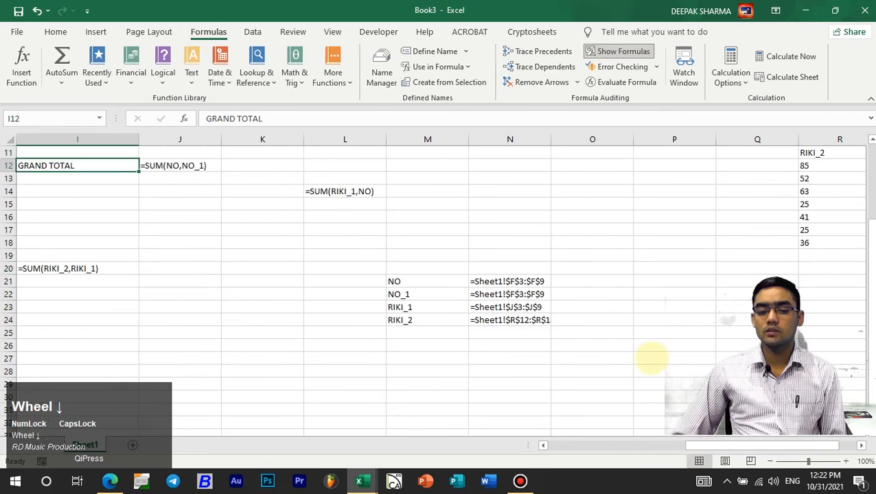
drag(733, 446, 610, 424)
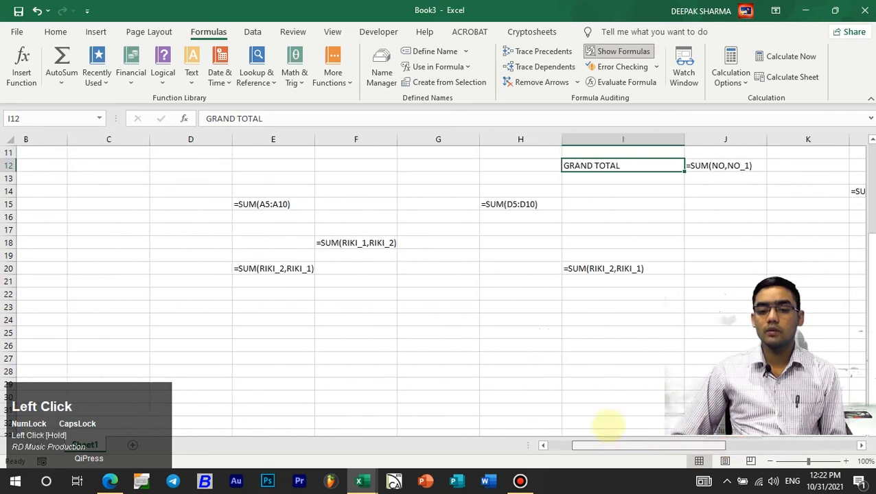
scroll(610, 354, up, 4)
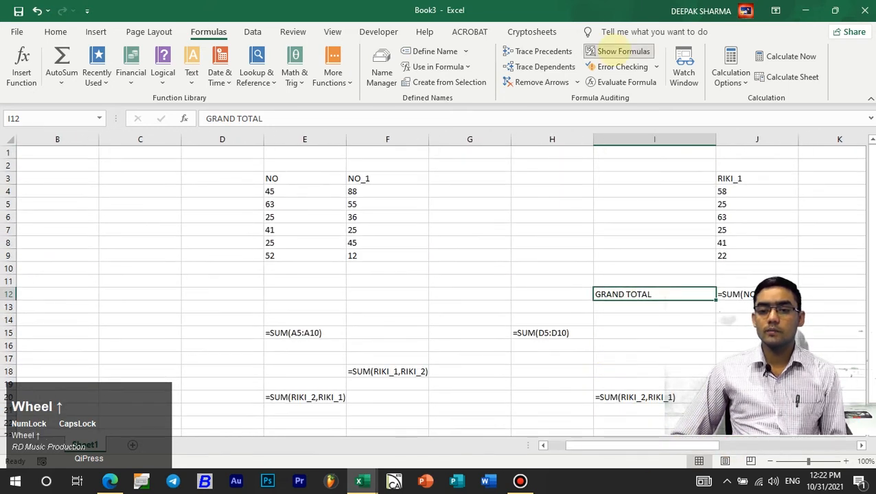
click(617, 51)
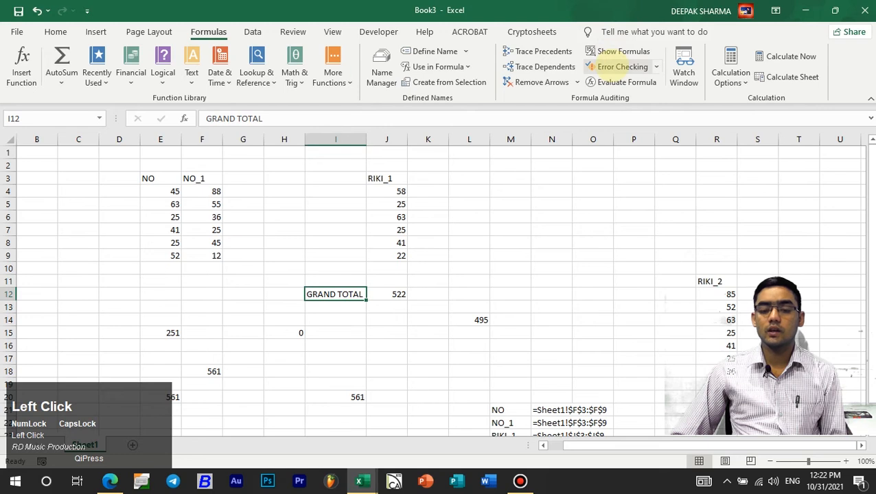
scroll(480, 320, down, 1)
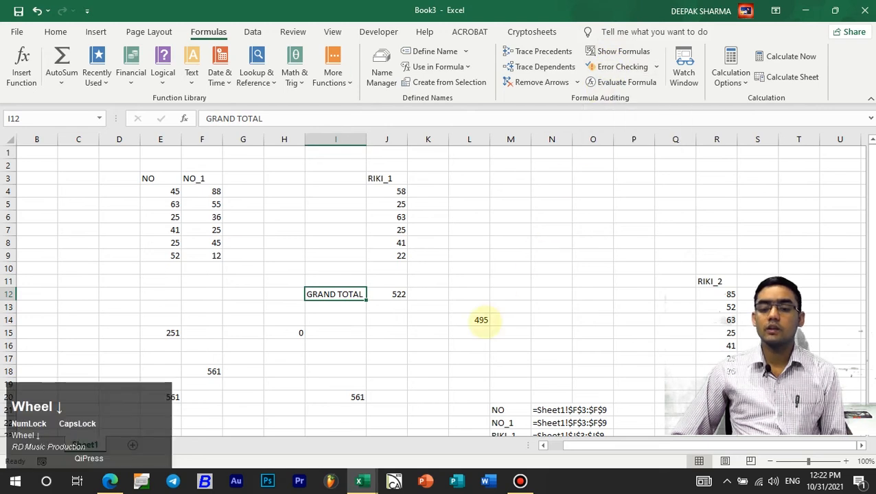
scroll(483, 318, down, 2)
scroll(532, 203, up, 2)
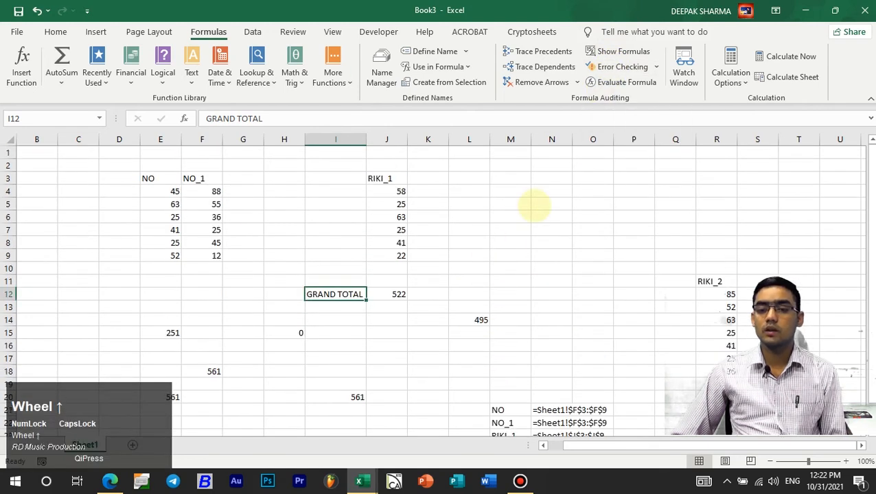
click(518, 227)
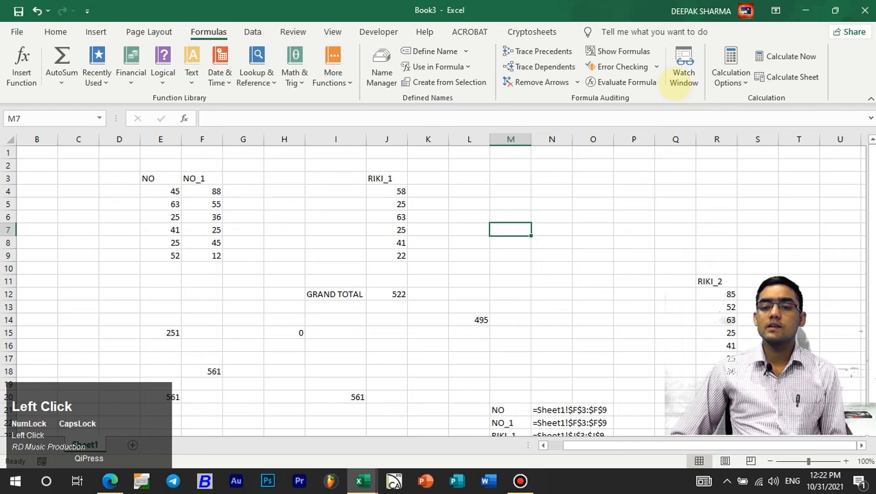
scroll(553, 239, down, 2)
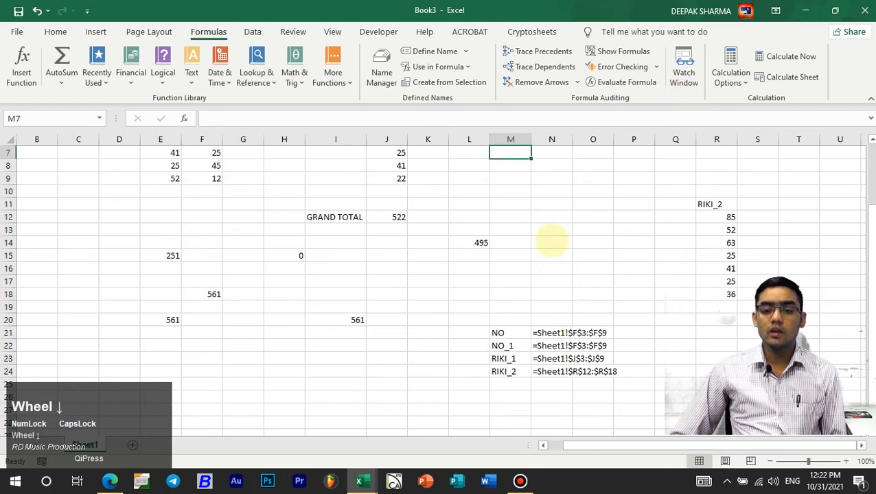
scroll(543, 293, up, 2)
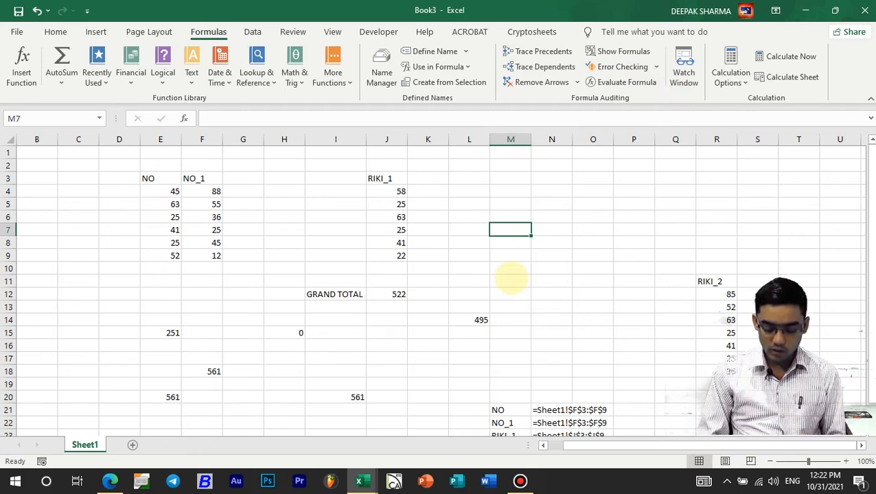
Enter the formula =NO_1+RIKI_2 in cell M7 by pasting the defined names, and reselect the cell.
text(=)
key(F3)
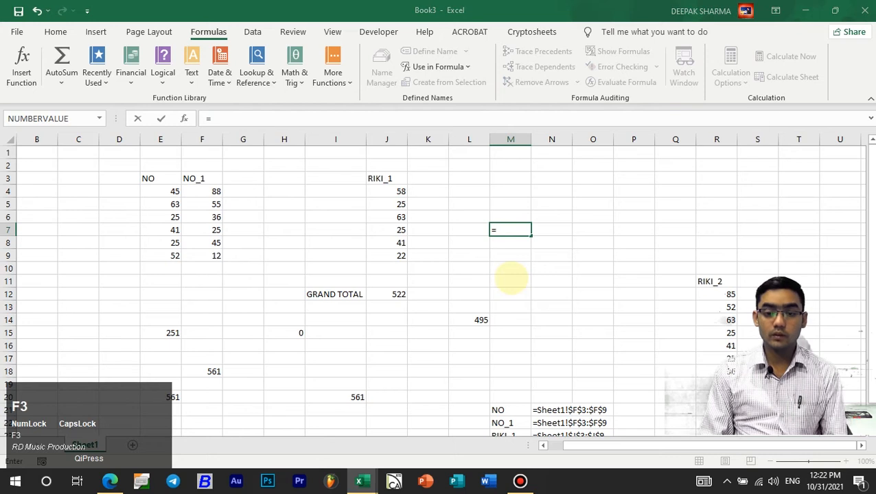
key(Down)
key(Down)
key(Return)
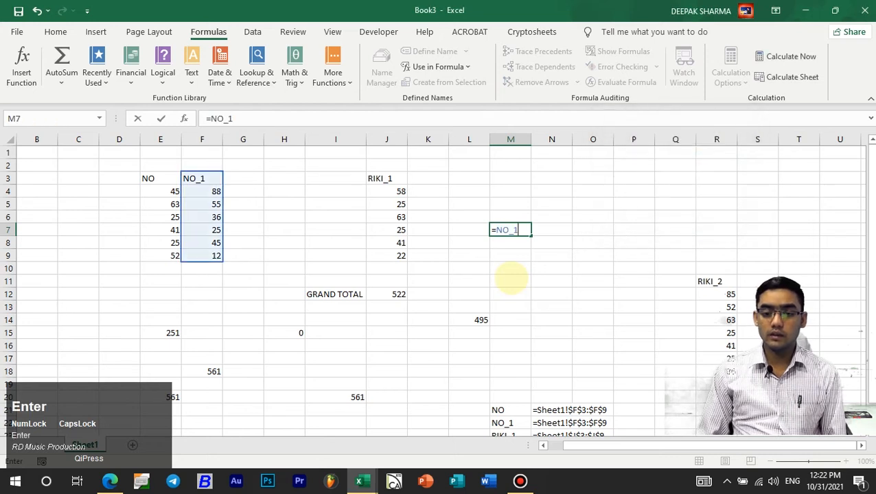
text(+)
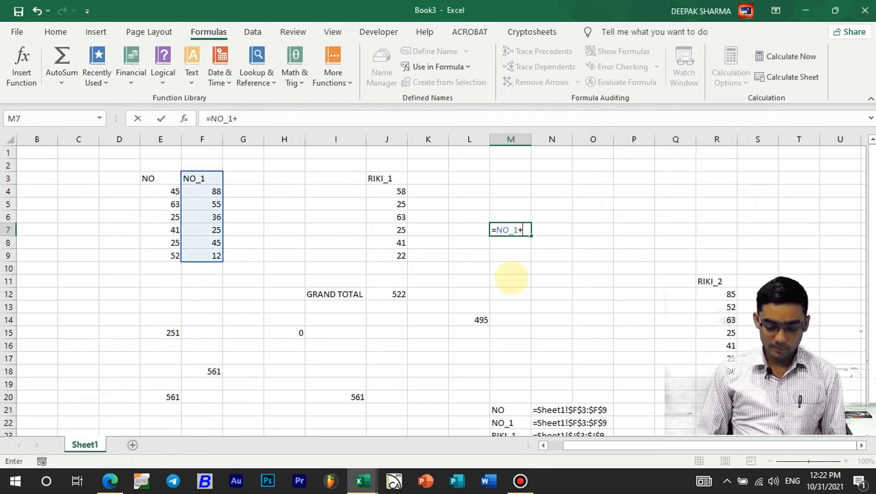
key(F3)
key(Down)
key(Down)
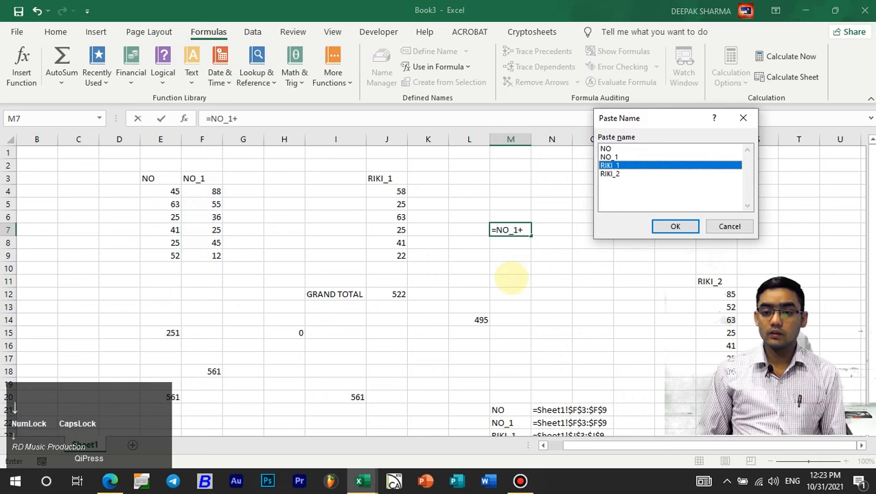
key(Down)
key(Return)
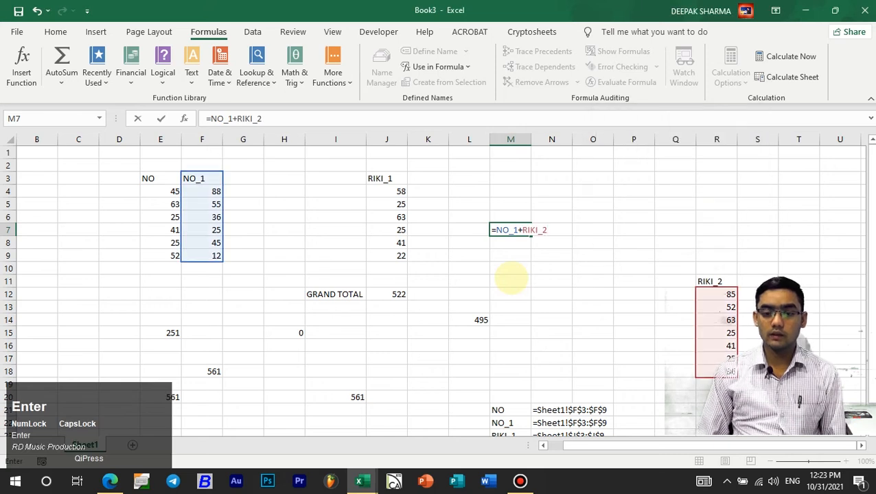
key(Return)
key(Up)
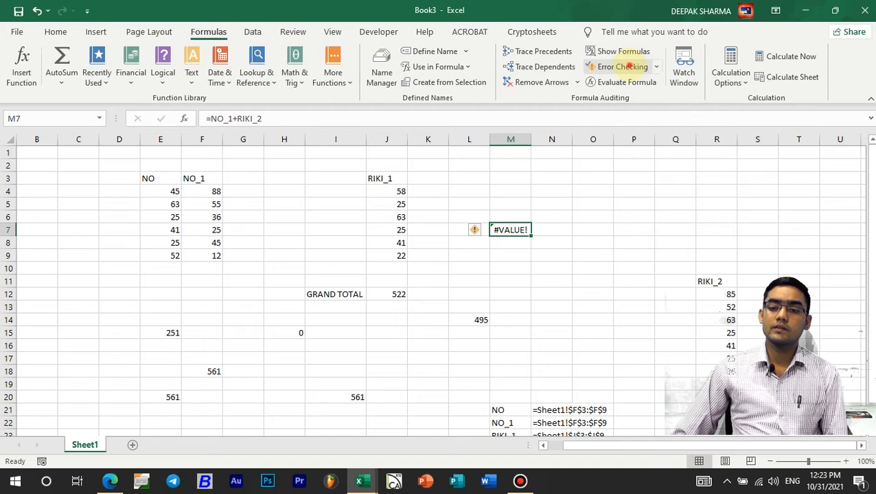
Run error checking on the sheet and ignore the error in cell M7.
click(626, 67)
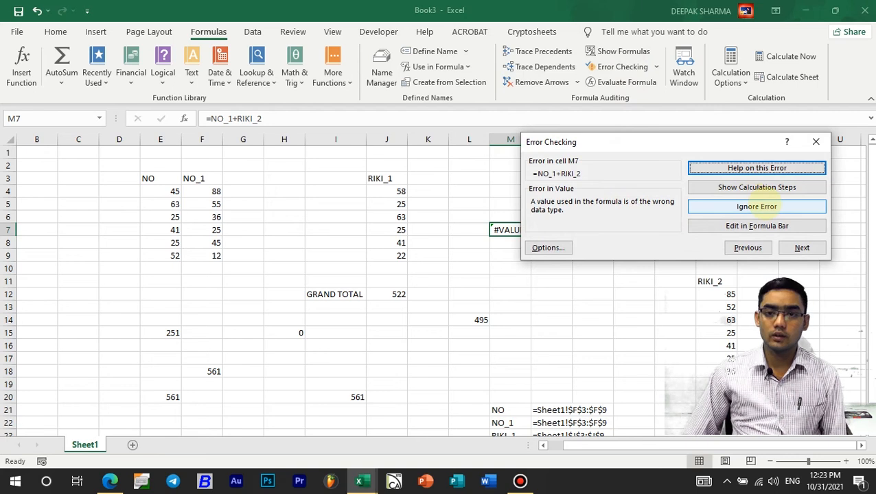
click(756, 206)
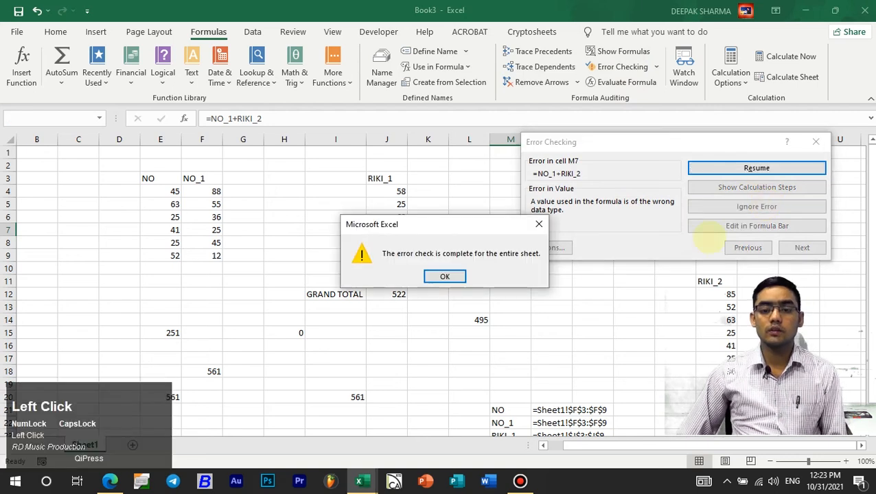
click(445, 275)
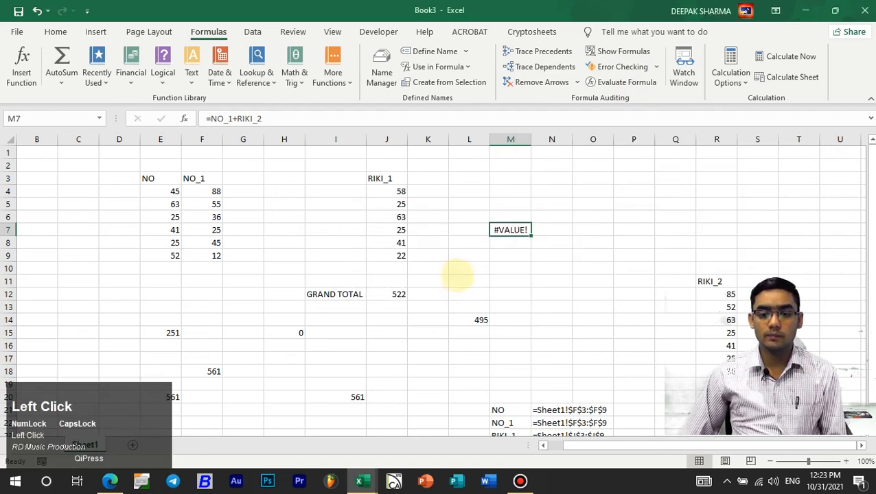
click(505, 254)
click(494, 230)
click(557, 230)
click(510, 226)
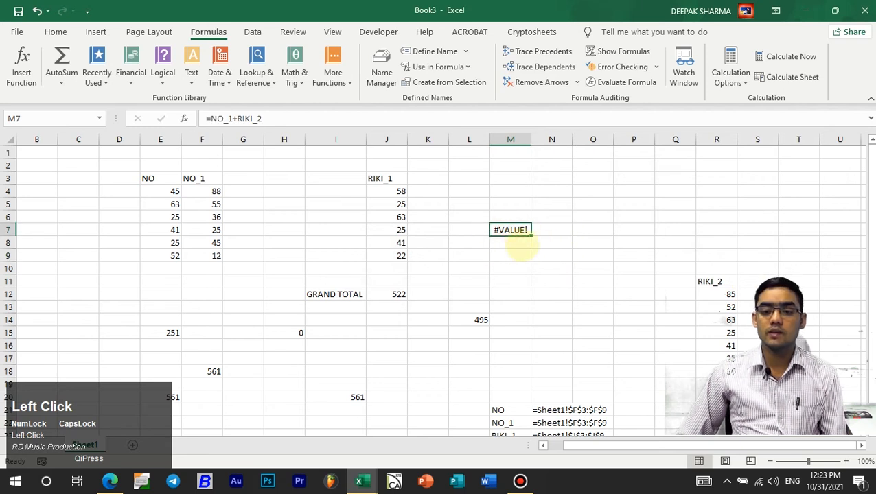
Undo ignoring the error in cell M7, and read the cell's error explanation.
key(ctrl+z)
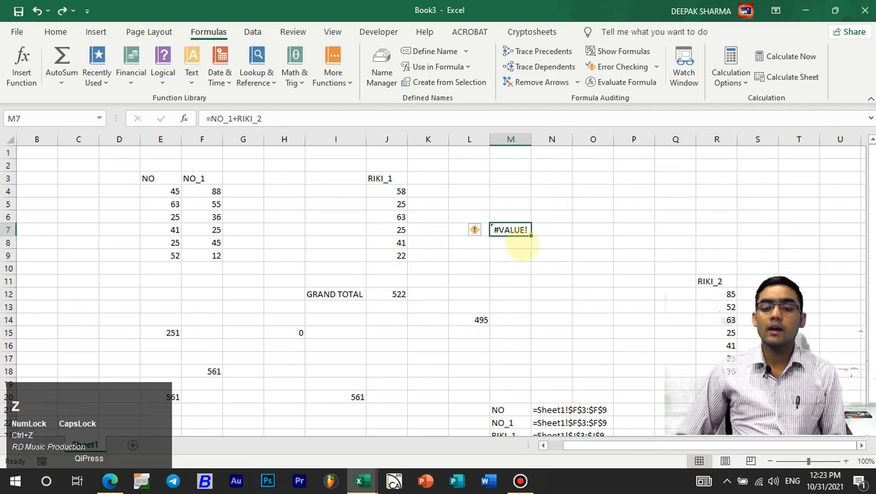
click(560, 268)
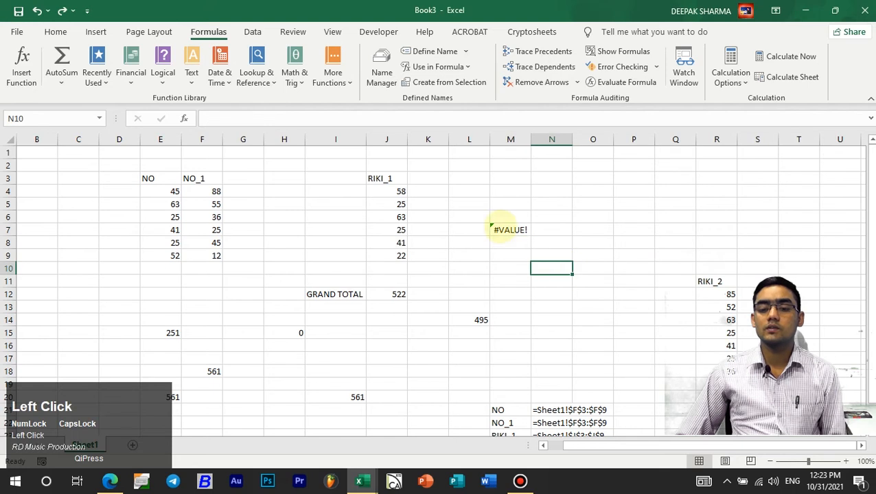
click(497, 228)
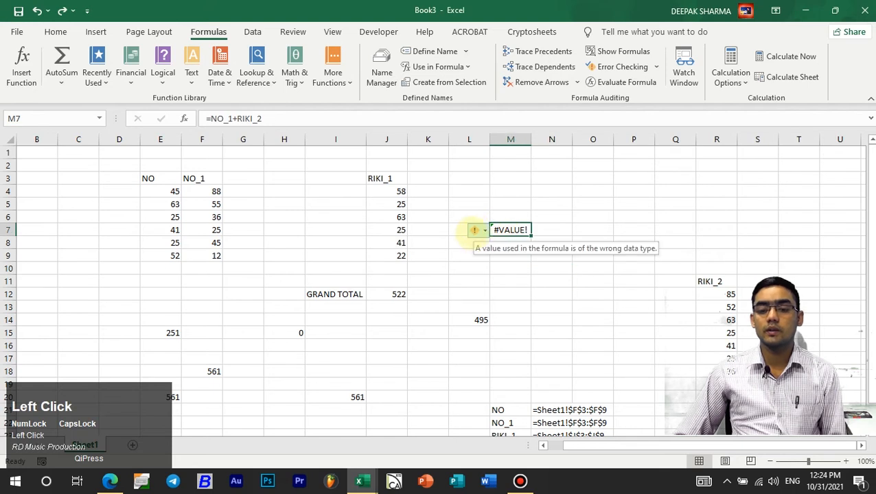
click(596, 223)
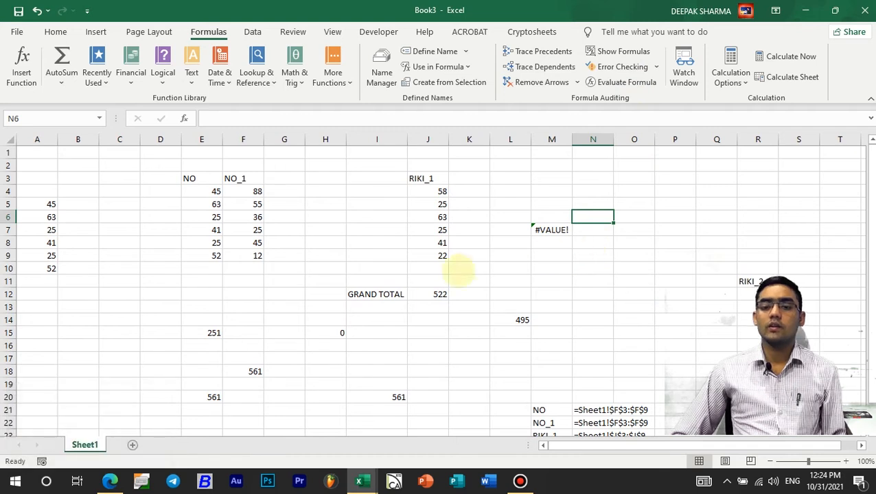
Inspect the ranges referenced by the SUM formula in cell L14 without changing it.
click(520, 319)
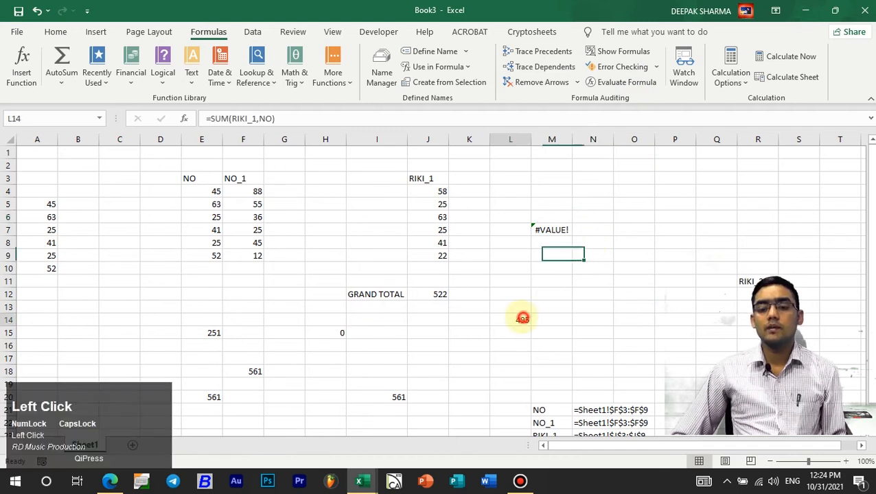
key(F2)
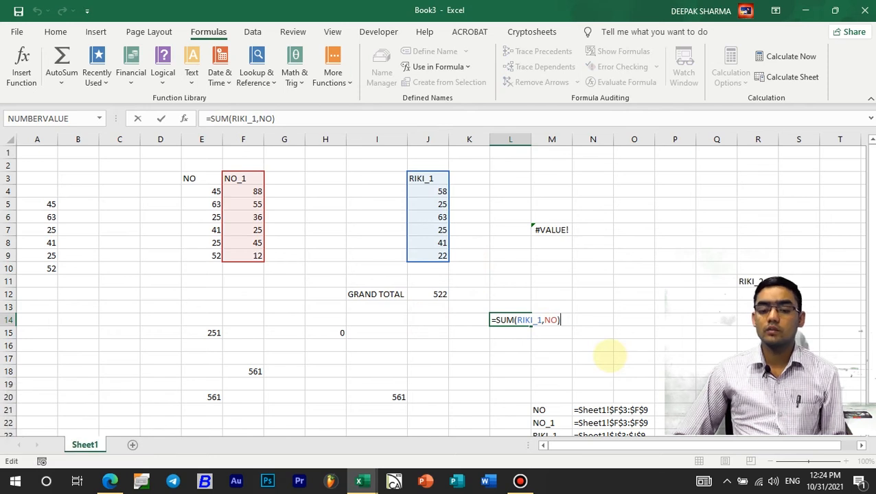
key(Escape)
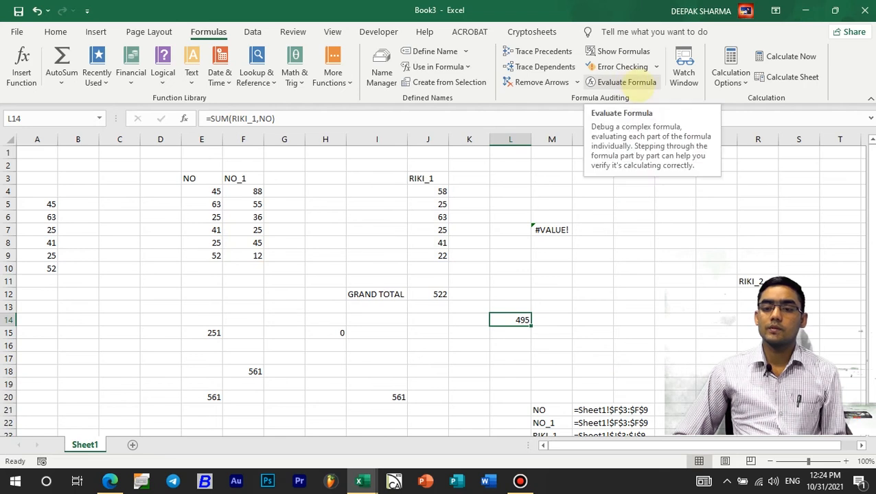
Evaluate the SUM formula in L14 part by part through to its result, restart the evaluation, and close Evaluate Formula.
click(625, 81)
drag(665, 103, 318, 122)
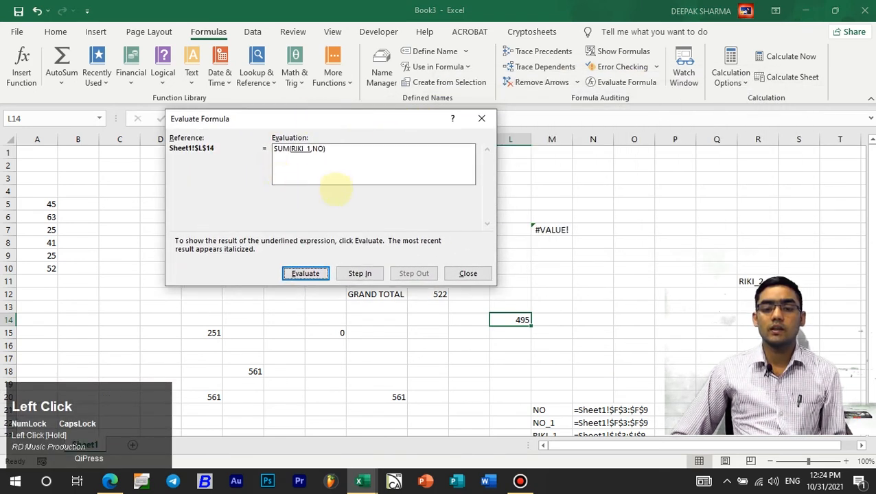
scroll(350, 194, up, 1)
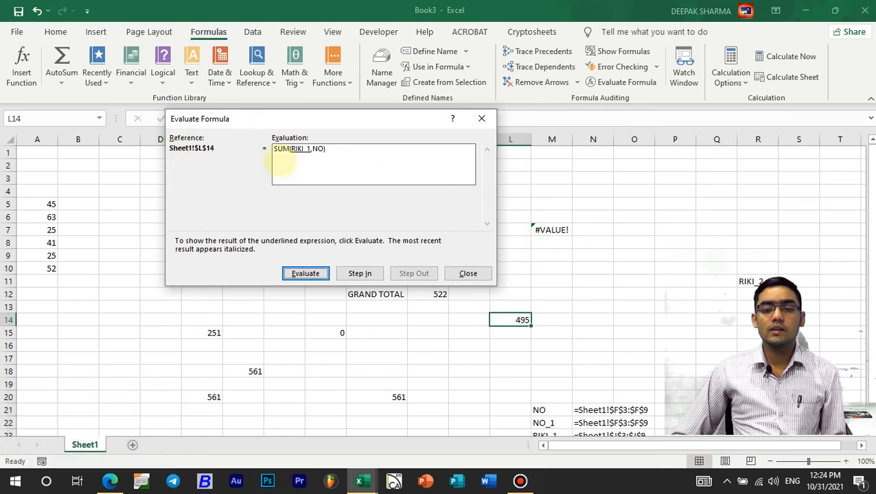
click(305, 273)
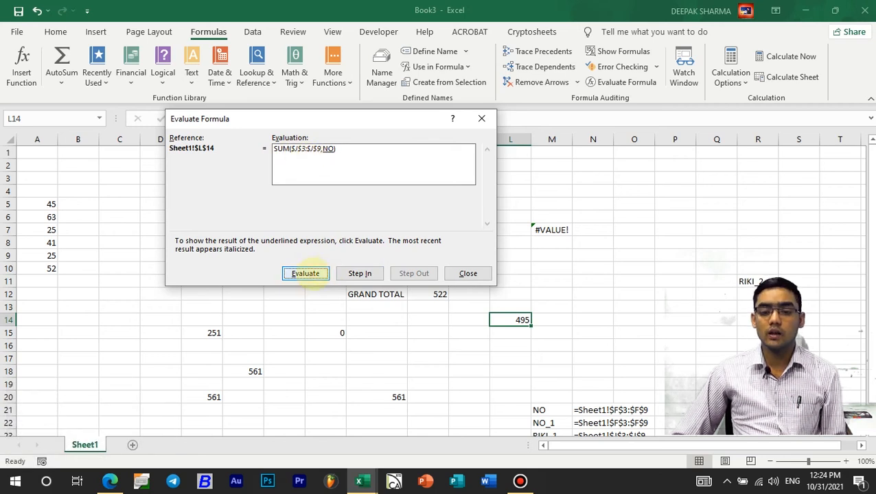
click(305, 273)
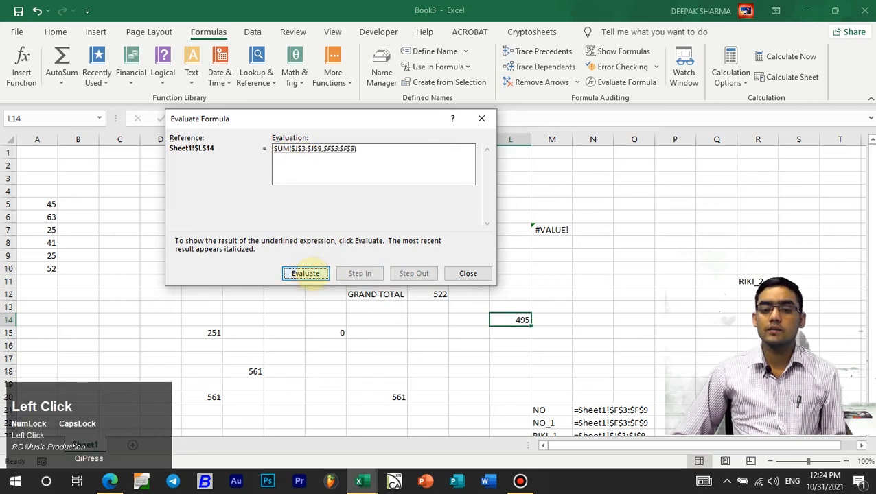
click(305, 273)
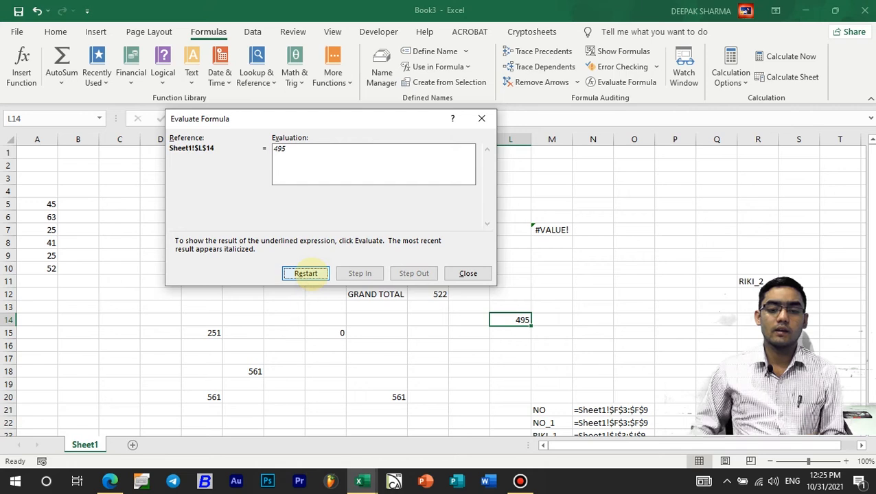
click(305, 273)
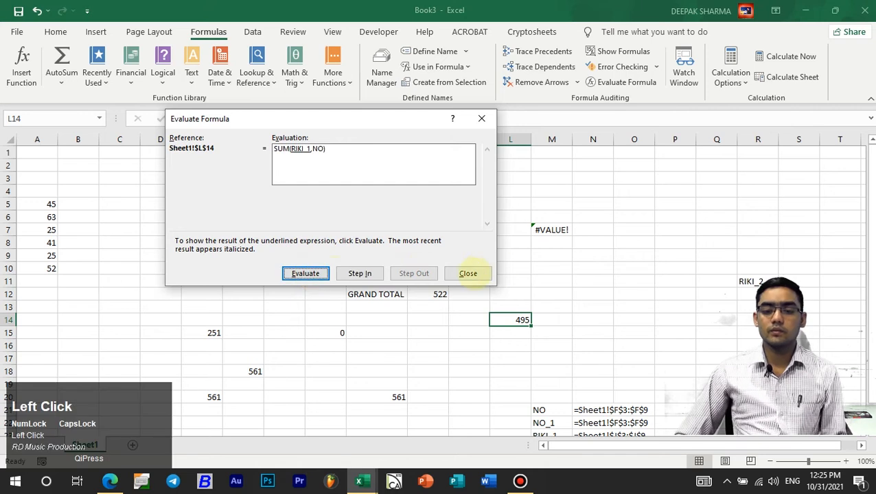
click(465, 271)
click(645, 255)
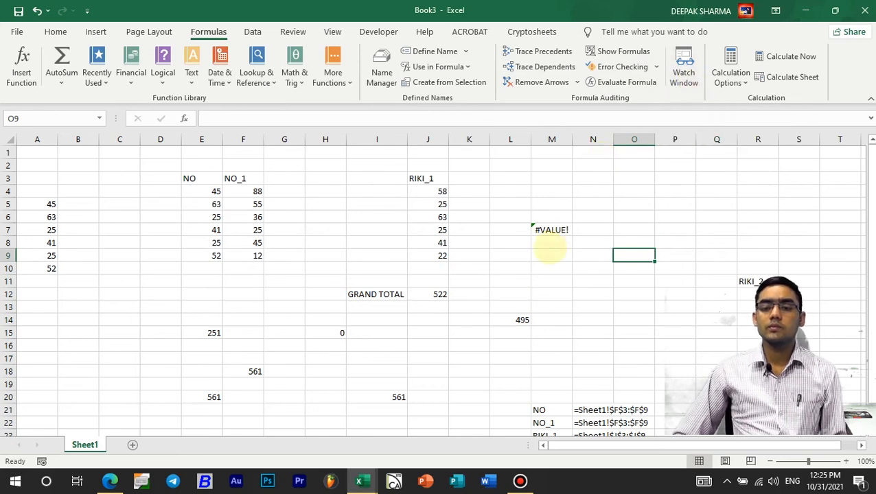
Add a watch for the grand total in cell J12, and move the Watch Window clear of that cell.
click(433, 294)
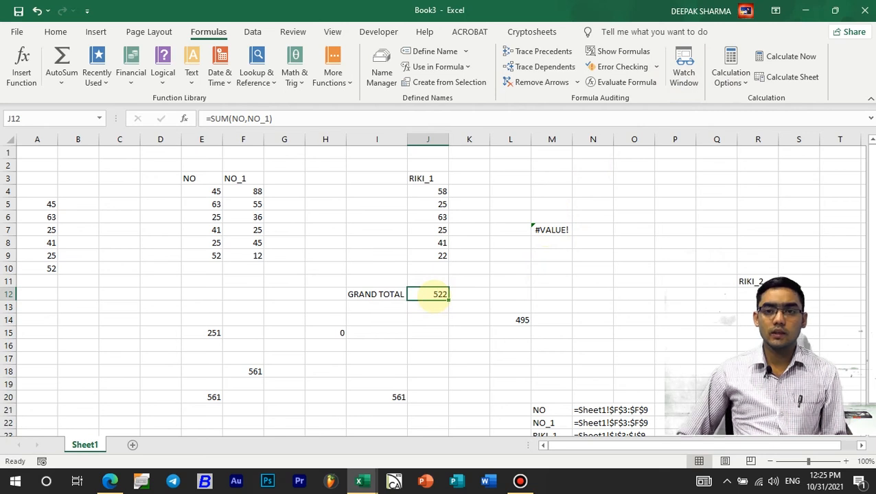
click(683, 67)
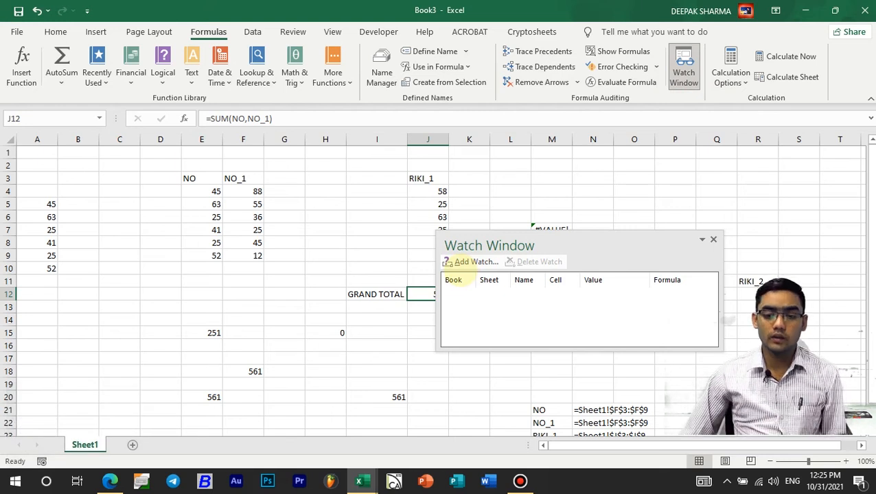
click(477, 263)
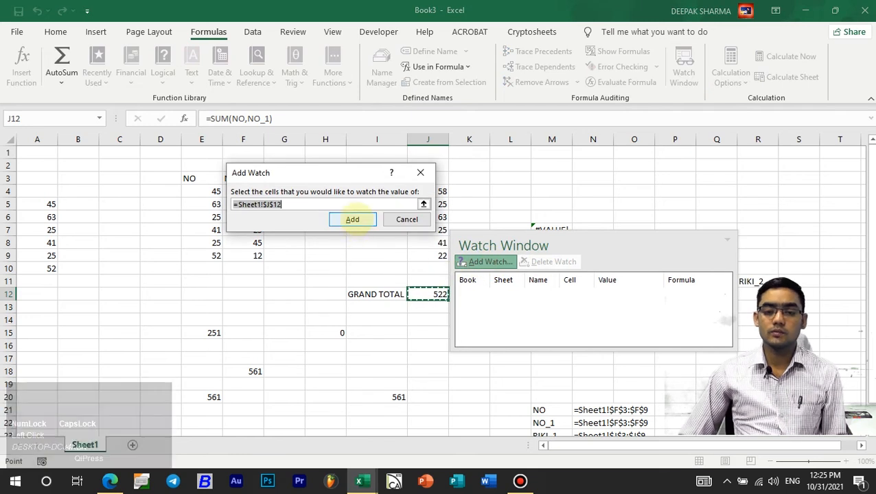
click(353, 219)
drag(645, 240, 725, 217)
Name the grand total cell J12 RAM, and close the Watch Window.
click(440, 293)
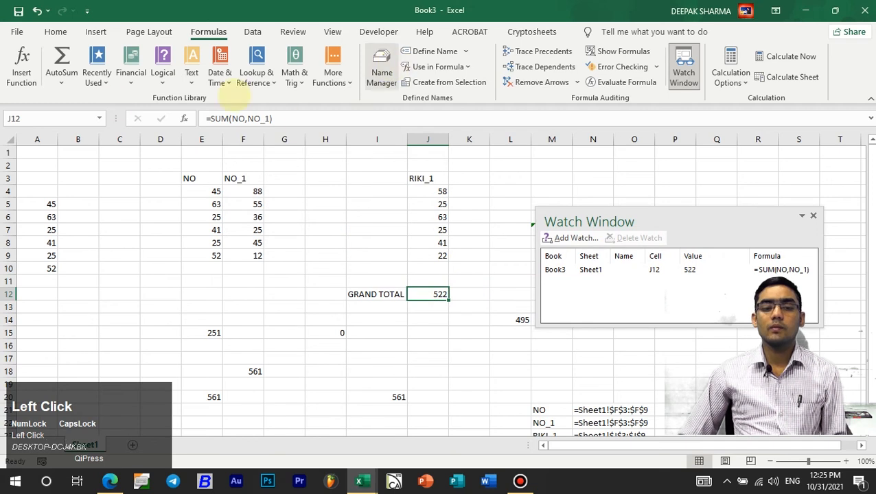
click(66, 117)
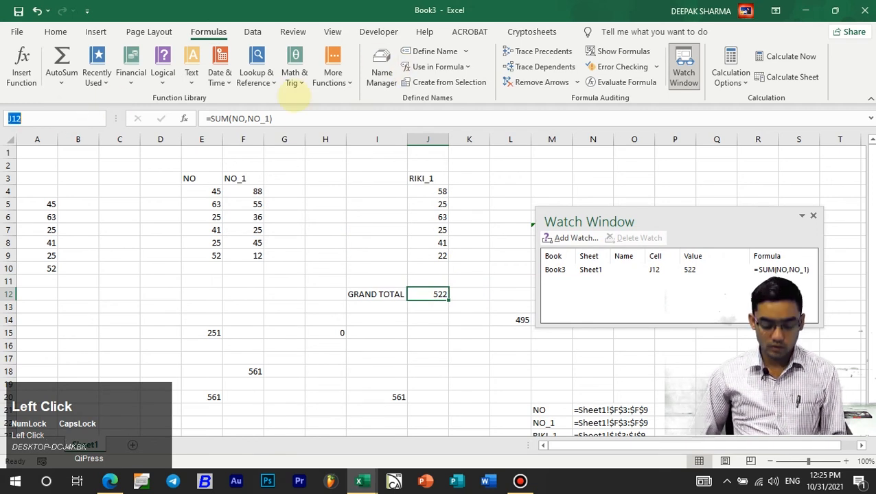
text(RAM)
key(Return)
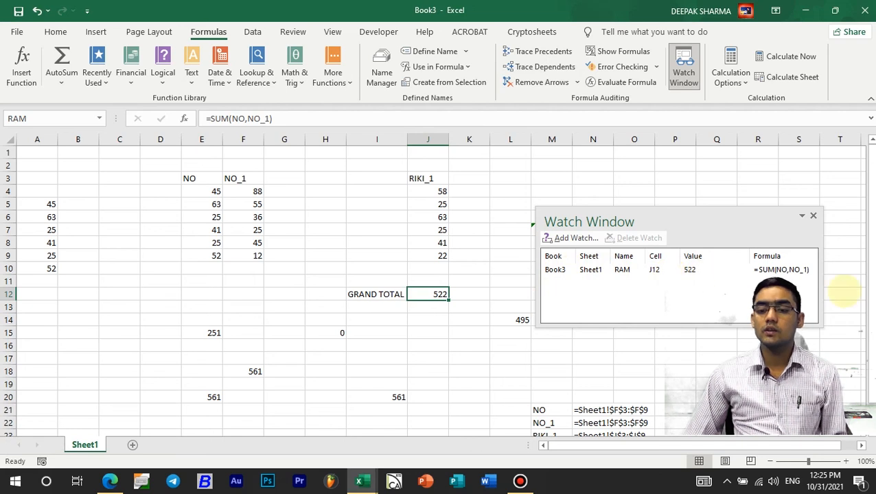
click(813, 215)
click(561, 243)
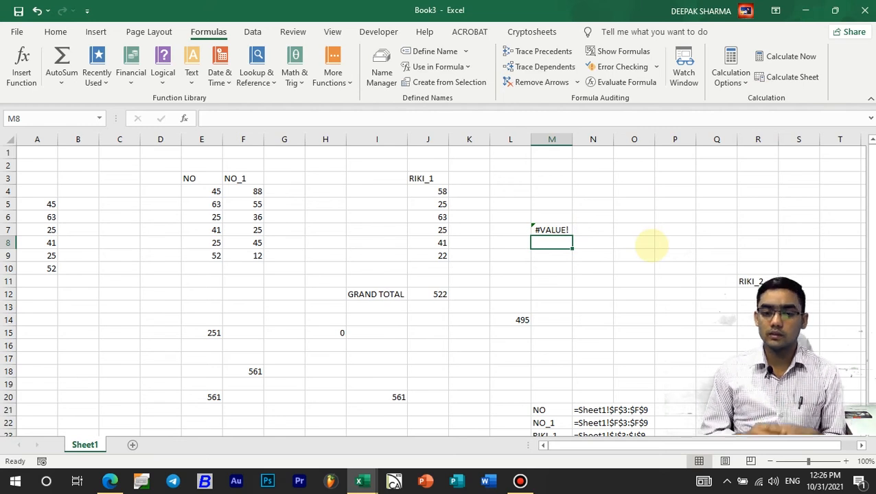
ctrl+scroll(549, 260, up, 3)
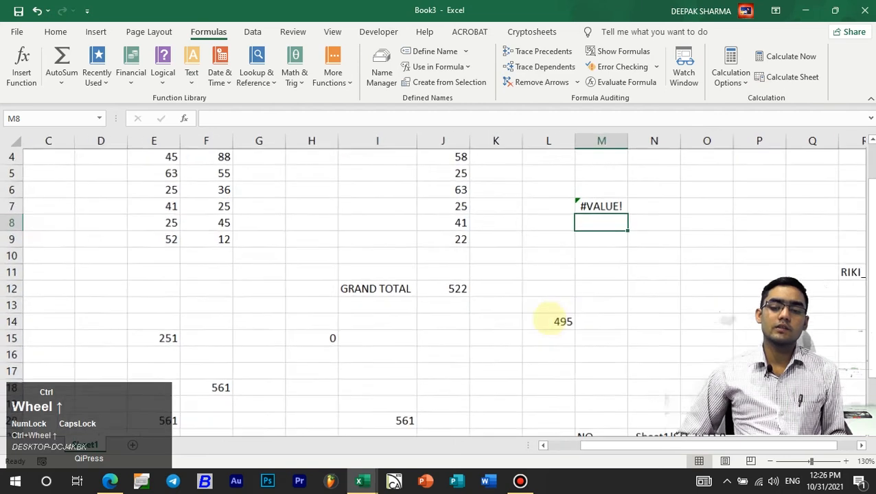
scroll(479, 260, down, 1)
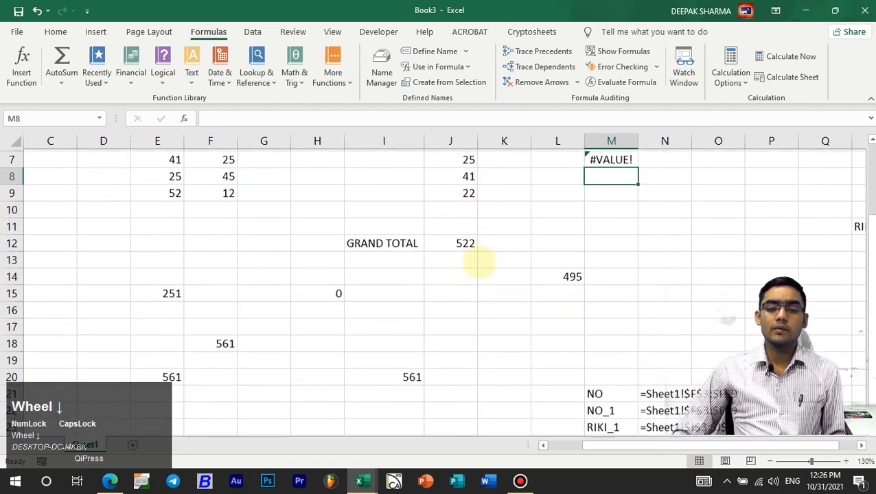
scroll(479, 259, up, 1)
scroll(453, 227, up, 1)
scroll(456, 220, down, 1)
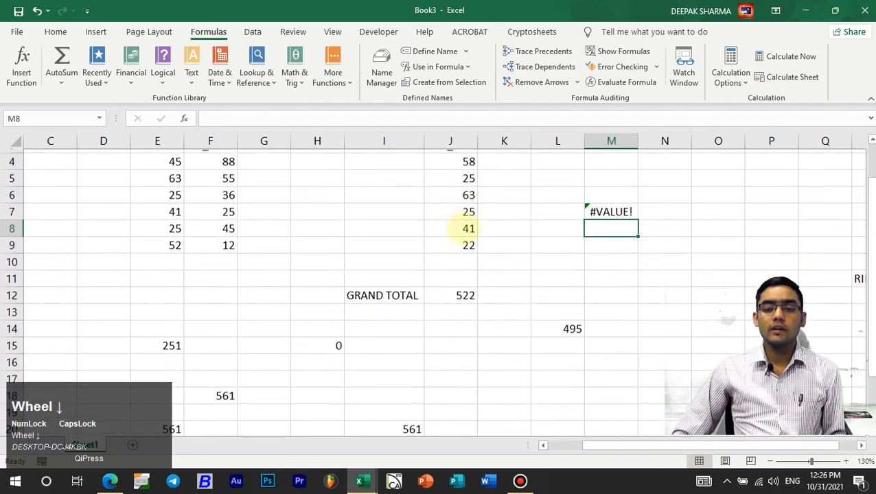
ctrl+scroll(453, 207, down, 3)
ctrl+scroll(455, 206, up, 2)
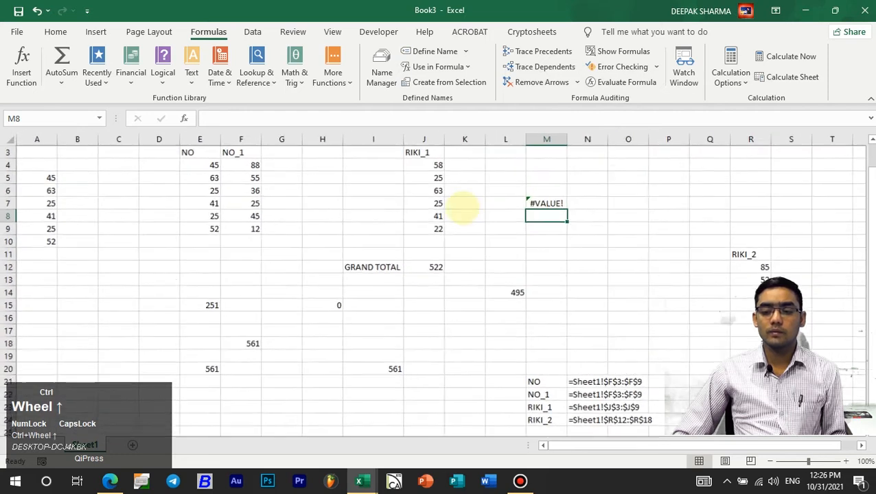
Change the value in cell J6 of the RIKI_1 column to 125.
scroll(465, 205, up, 1)
click(461, 212)
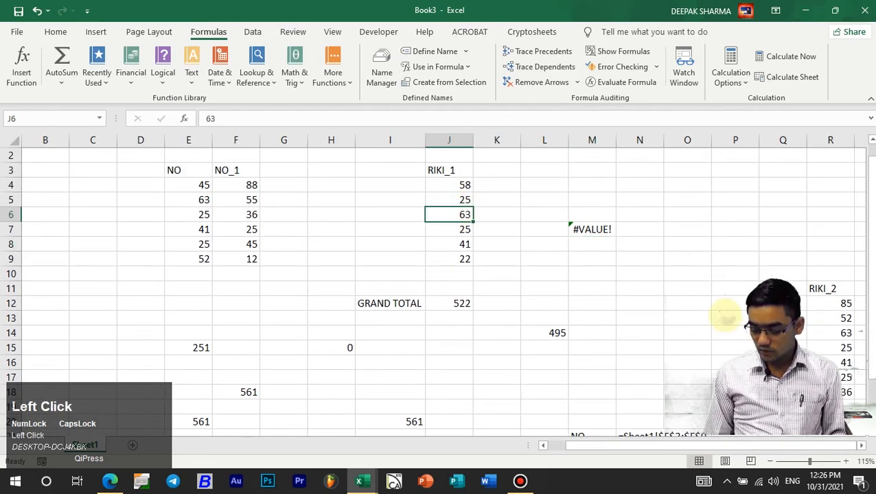
text(125)
key(Return)
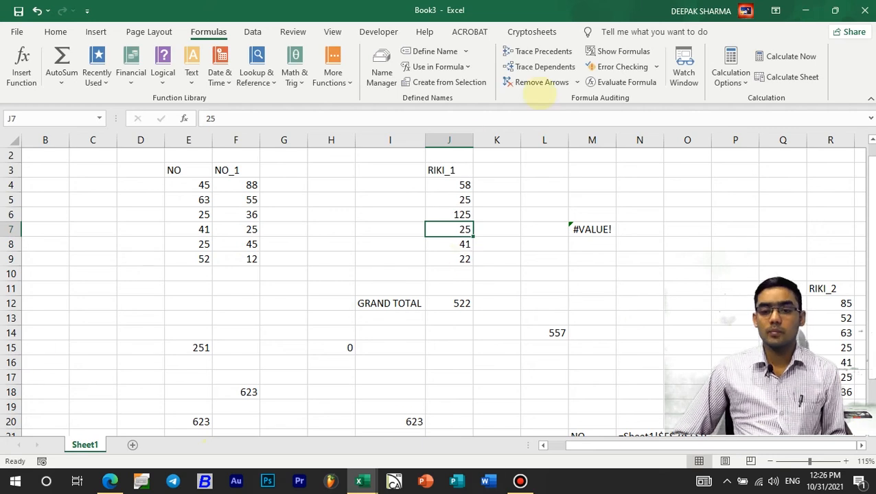
Trace the dependents of cell J7, and change its value to 85.
click(540, 67)
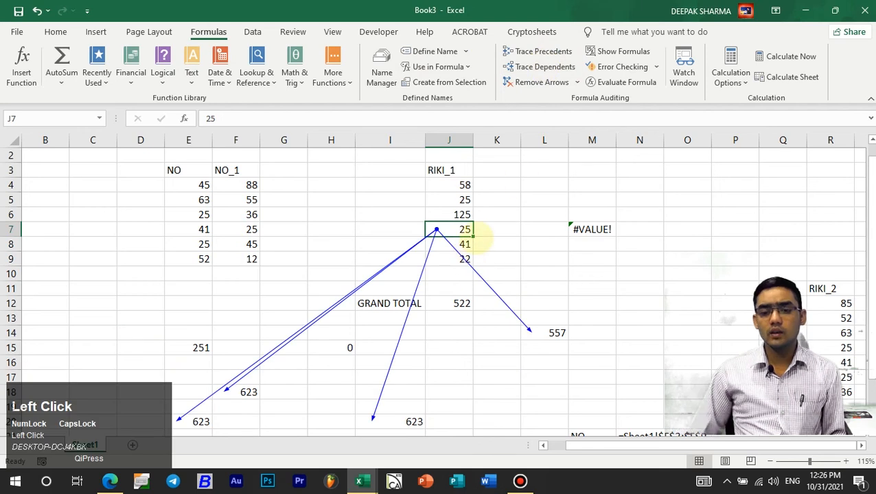
text(85)
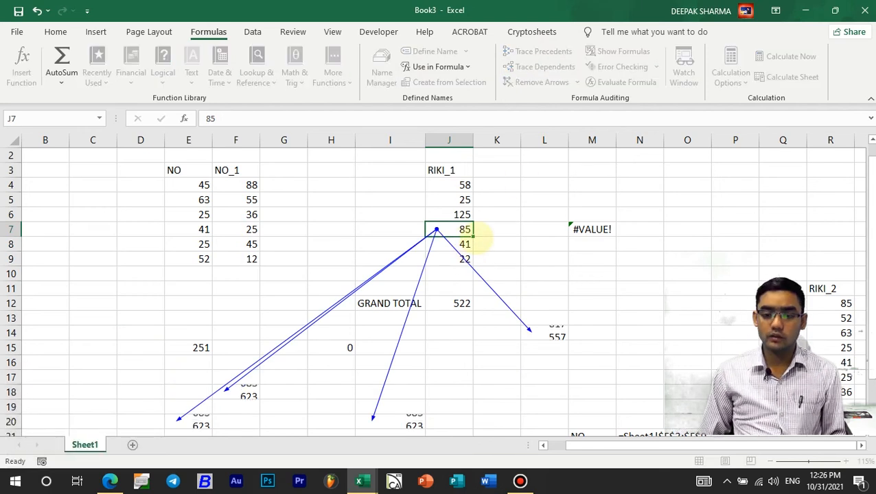
key(Return)
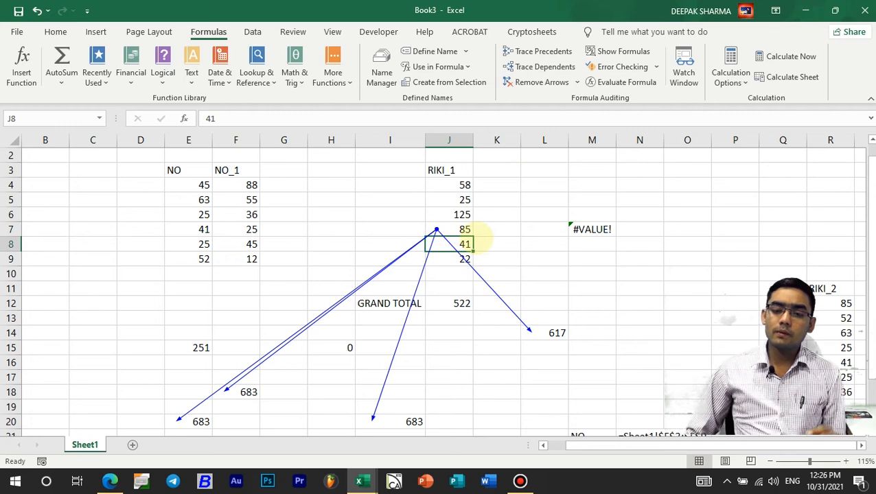
Switch the calculation option to Manual, and set cell J7 to 185.
click(729, 74)
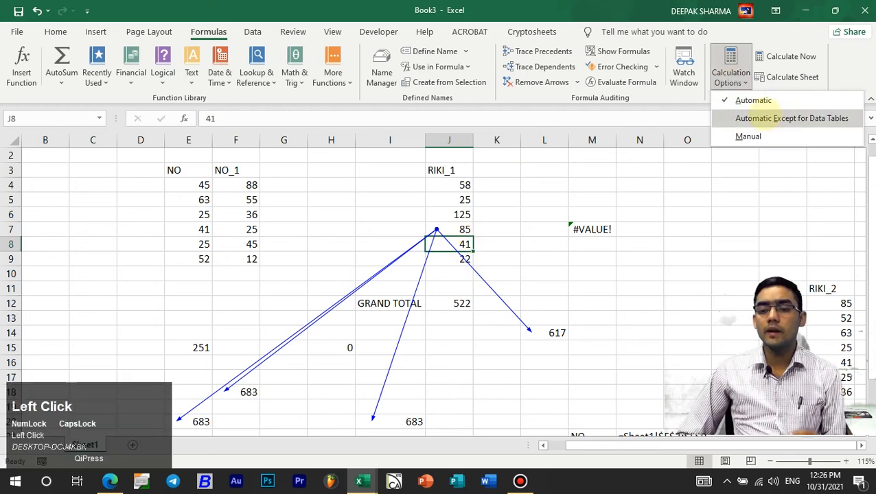
click(774, 136)
click(679, 258)
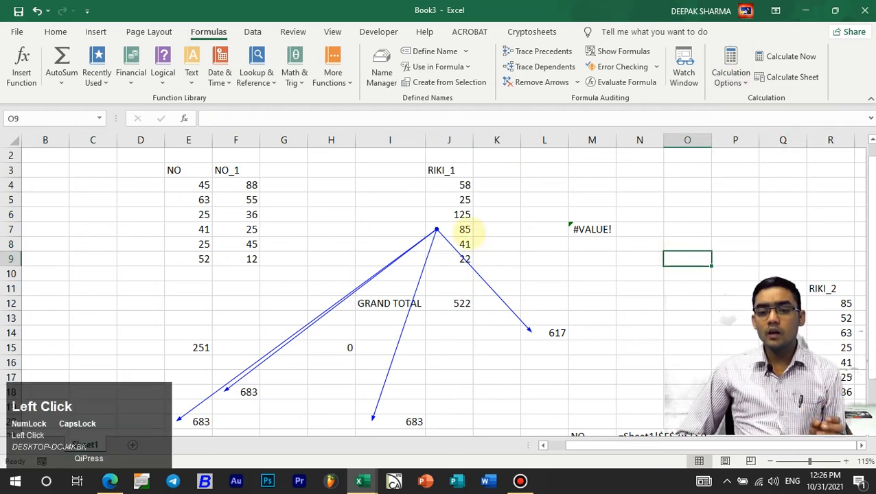
click(469, 232)
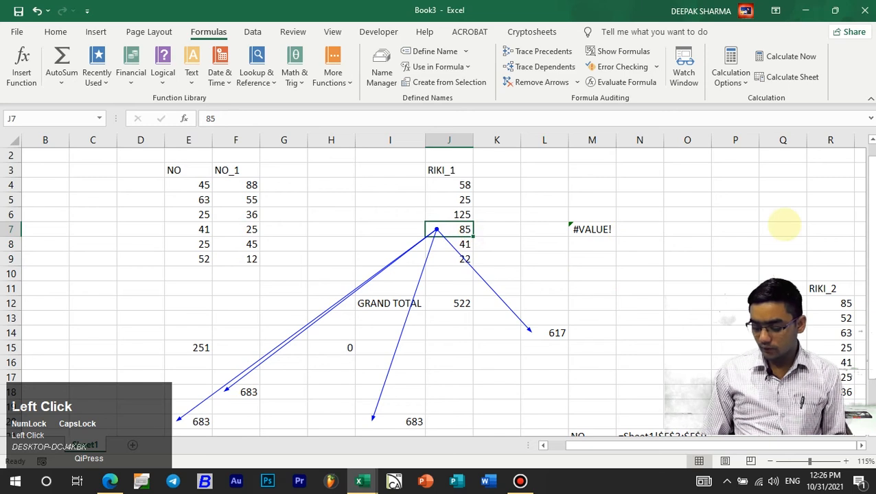
text(185)
key(Return)
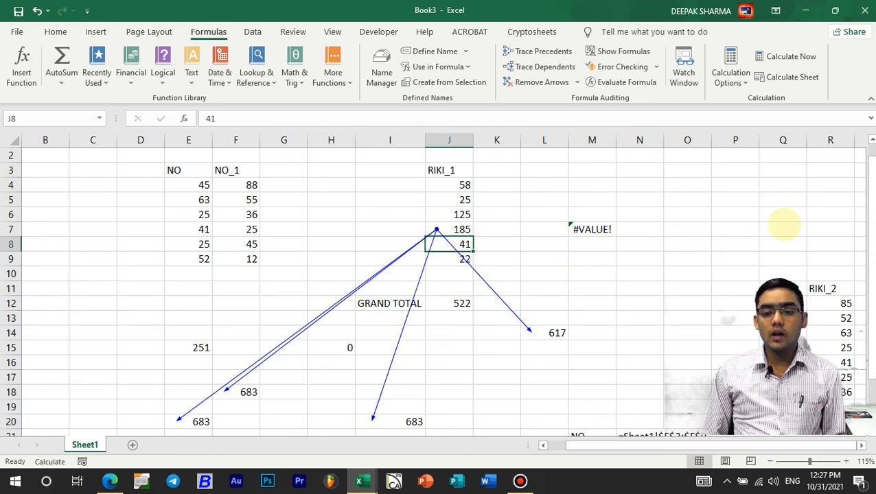
Recalculate only cell L14 by re-entering its existing SUM formula.
key(Right)
key(Down)
key(Down)
key(Down)
key(Right)
key(Down)
key(Down)
key(Down)
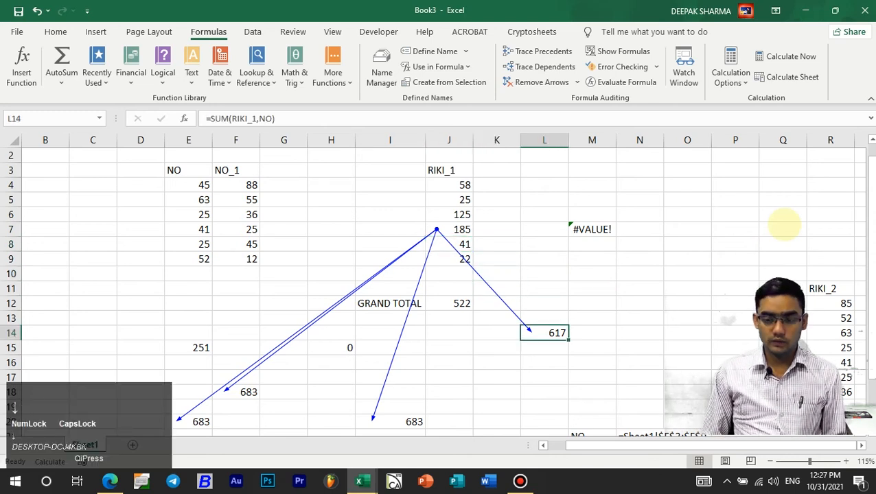
key(F2)
key(Return)
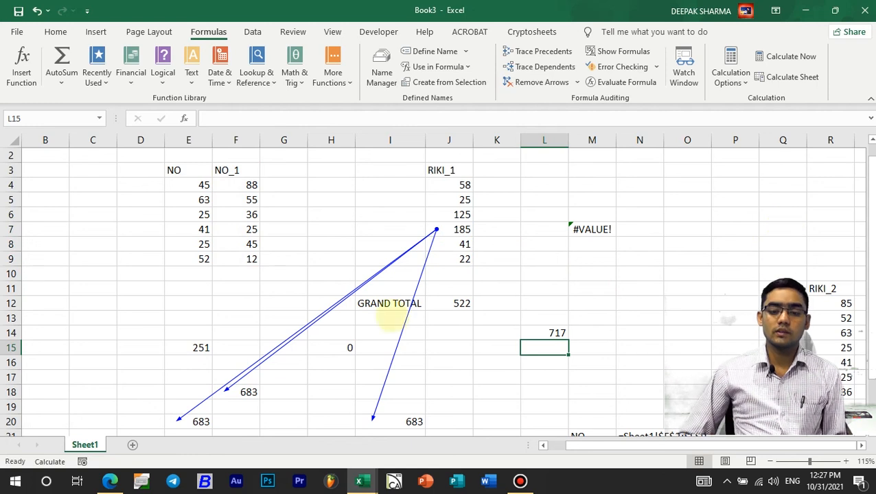
Check the SUM formula in F18, and recalculate the active sheet with Calculate Sheet.
click(241, 393)
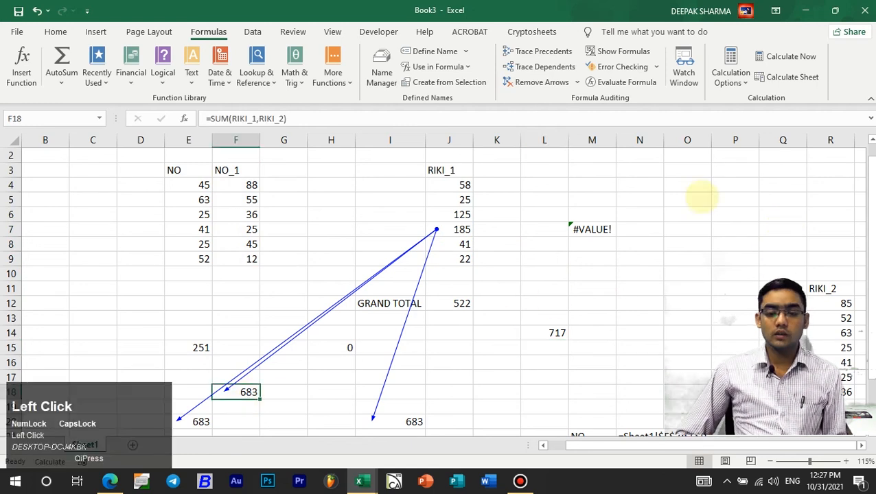
click(792, 76)
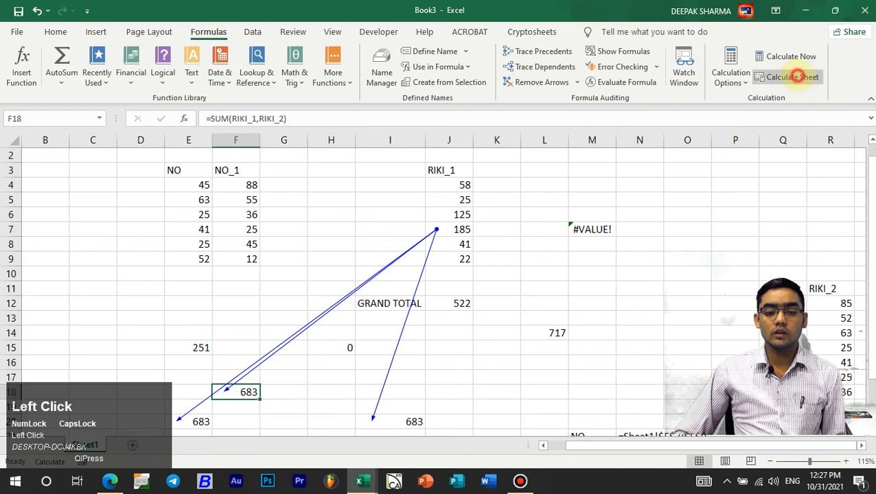
click(686, 291)
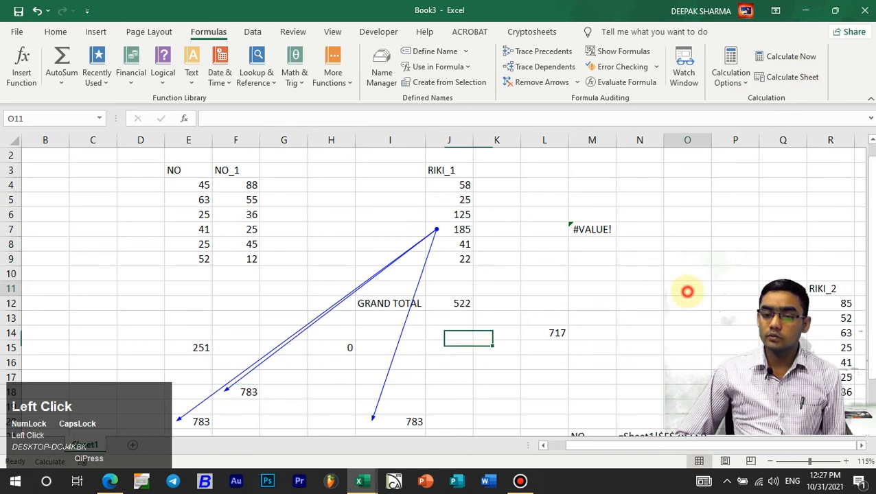
Set cell J4 to 99, and recalculate the sheet manually.
click(457, 185)
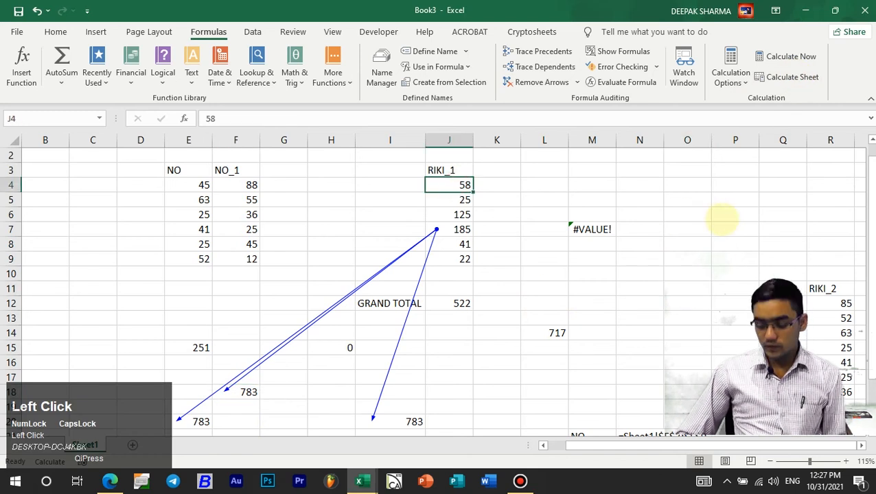
text(99)
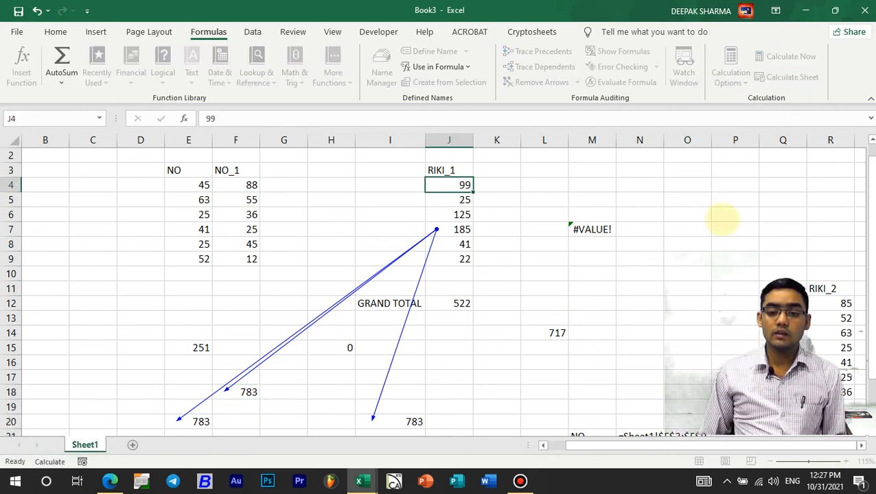
key(Return)
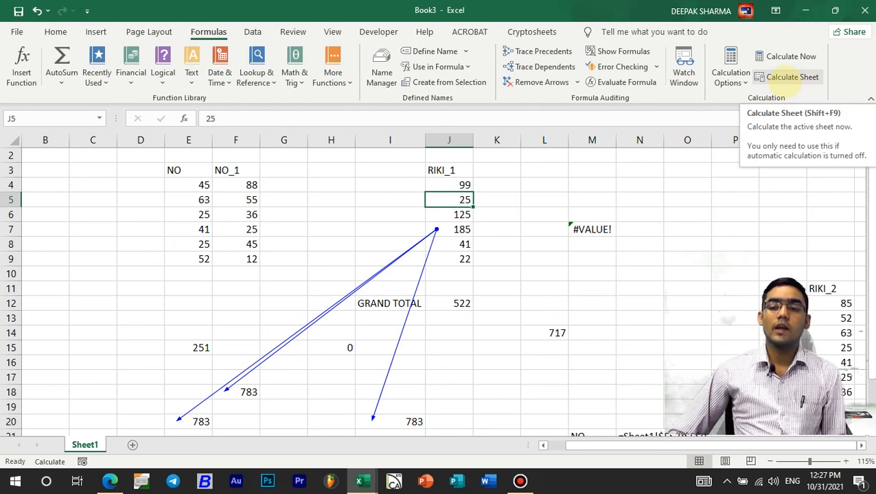
click(782, 77)
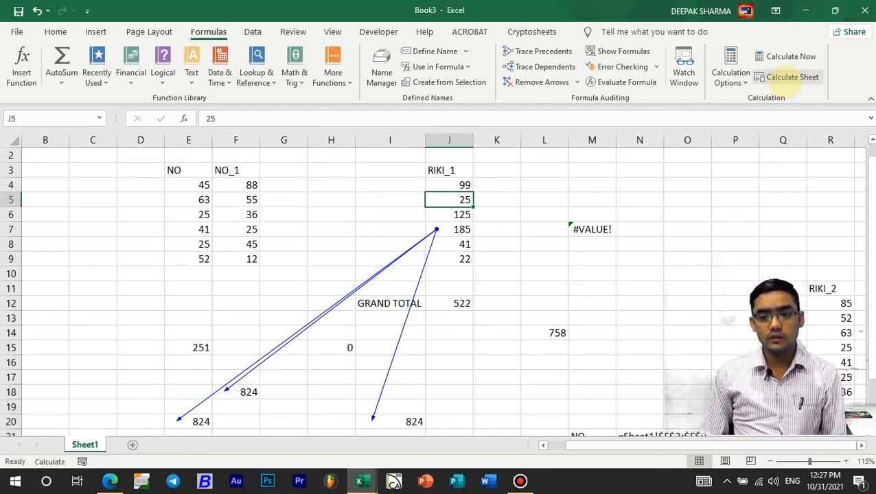
Restore the calculation option to Automatic, and set cell J4 to 20.
click(730, 72)
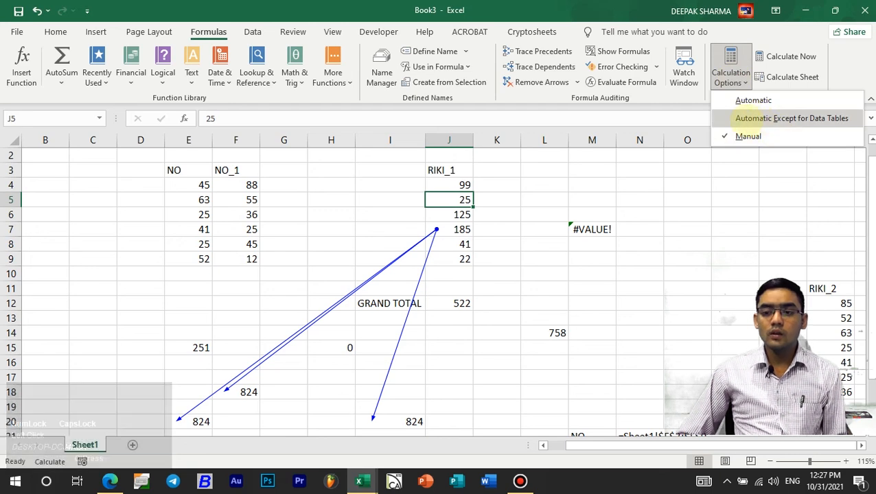
click(753, 100)
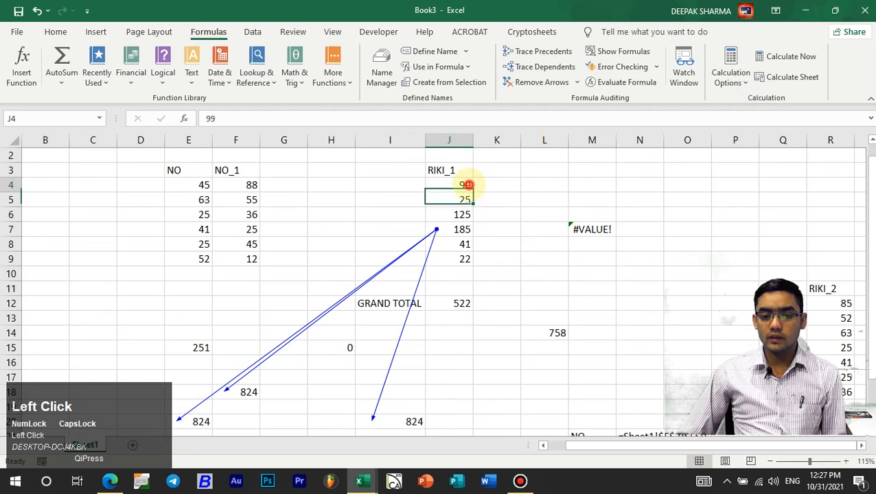
click(461, 184)
text(20)
key(Return)
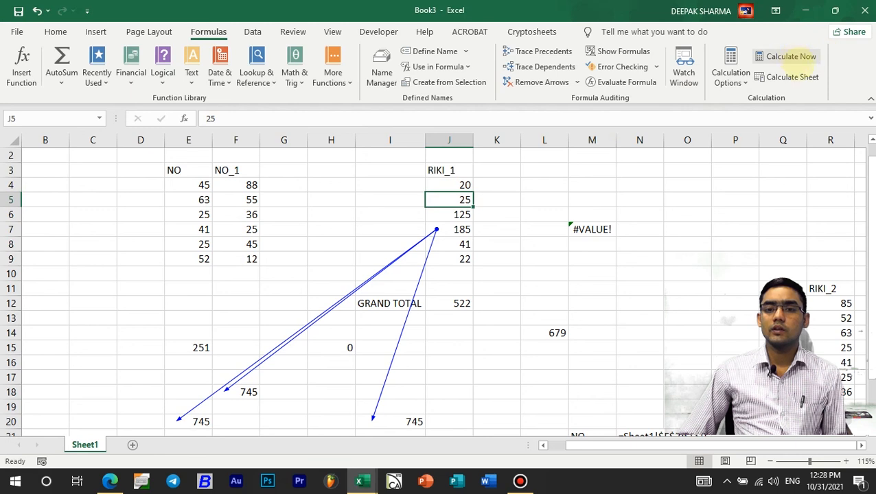
Remove the tracer arrows from the sheet, and set cell J7 to 85.
click(594, 288)
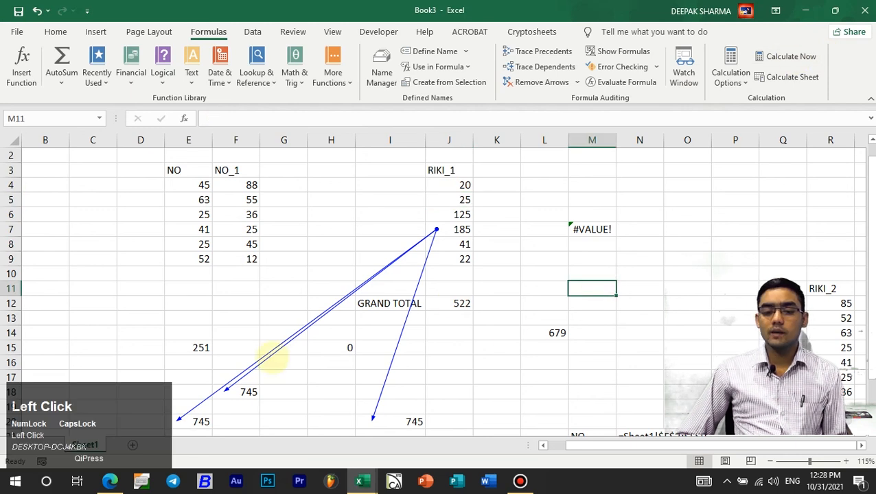
click(542, 81)
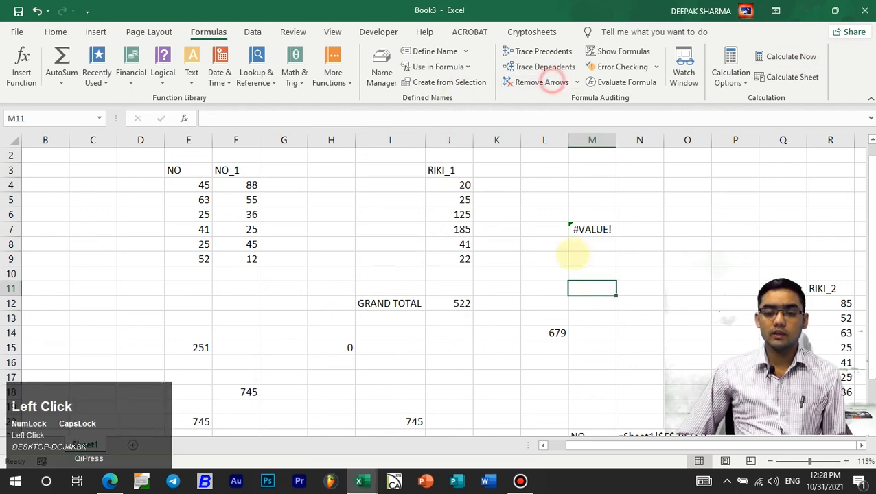
click(453, 230)
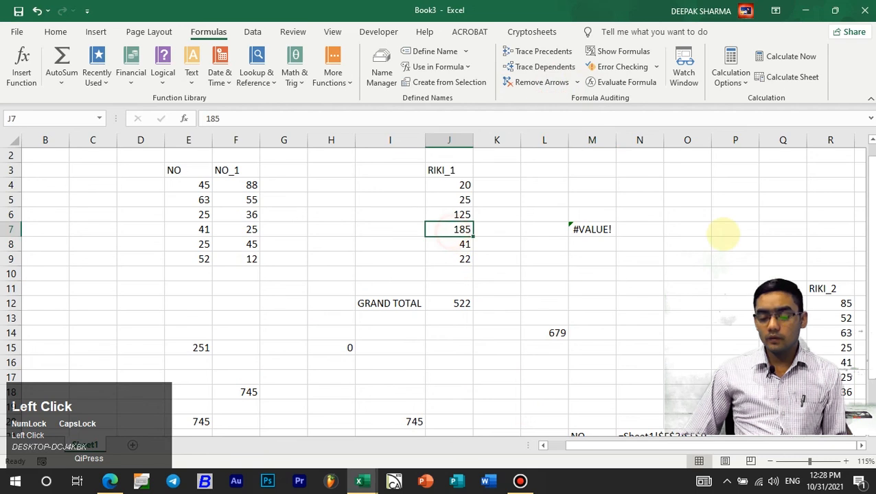
text(85)
key(Return)
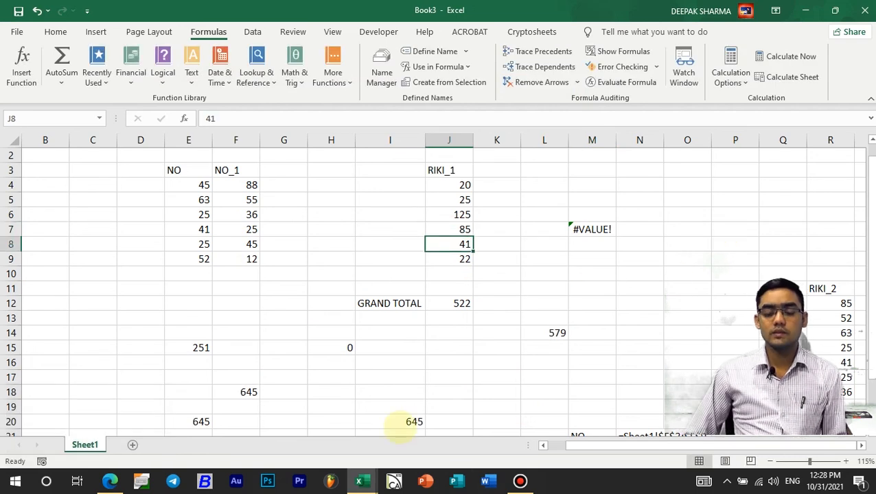
Review the SUM formula in I20, and convert it to its calculated value by running Calculate Now while editing the cell.
click(399, 423)
key(F2)
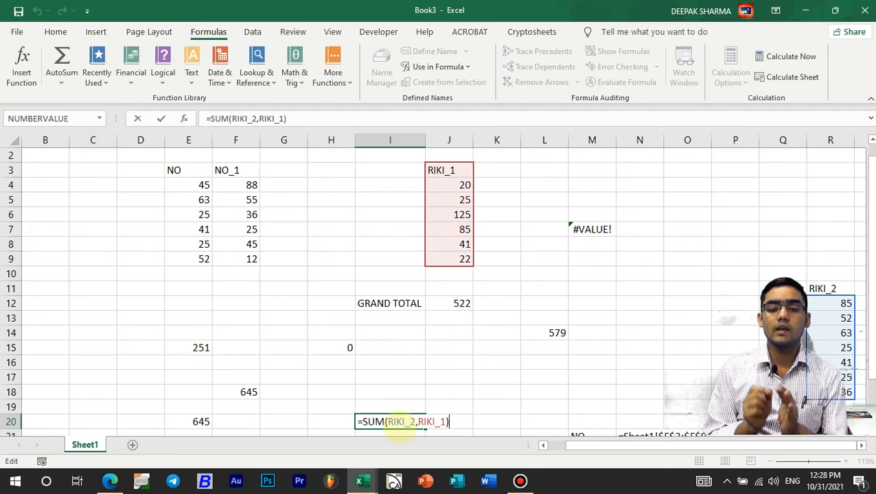
key(Return)
key(Up)
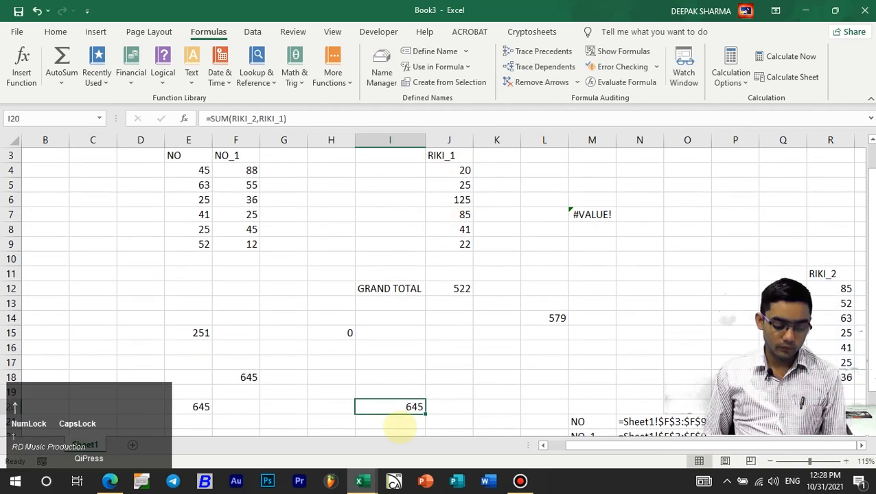
key(F2)
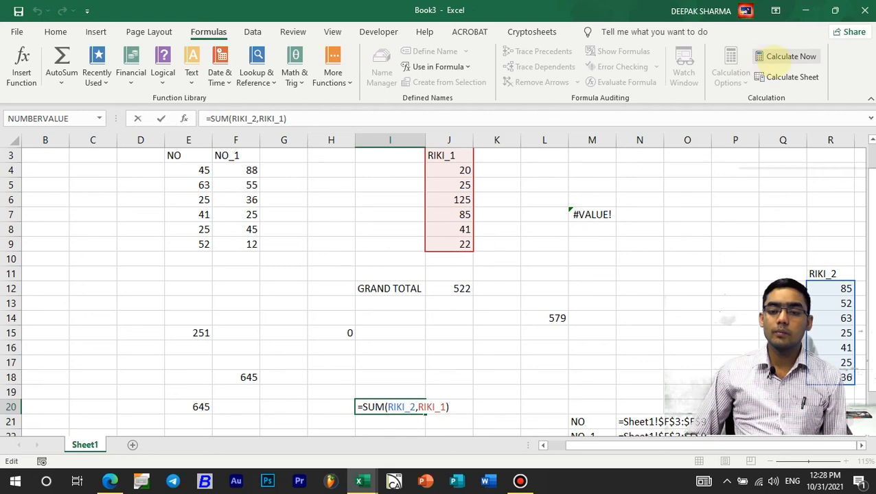
click(789, 57)
key(Return)
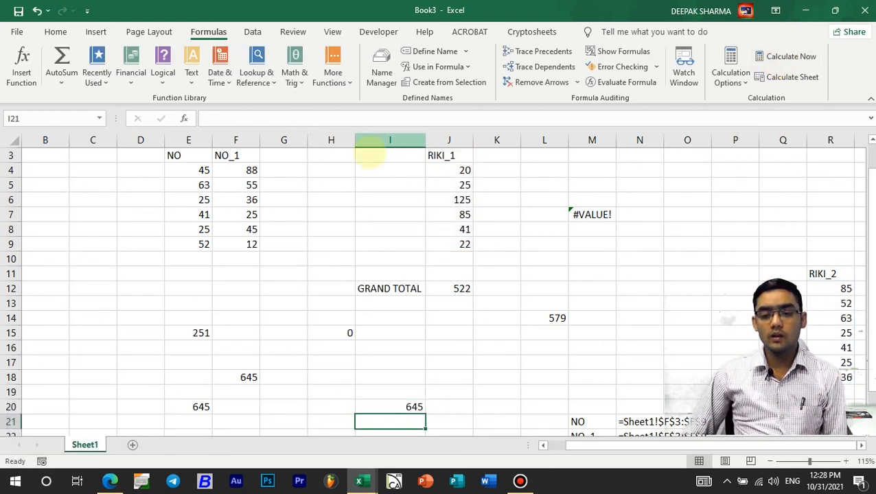
Set cell J6 in the RIKI_1 column to 25.
click(439, 200)
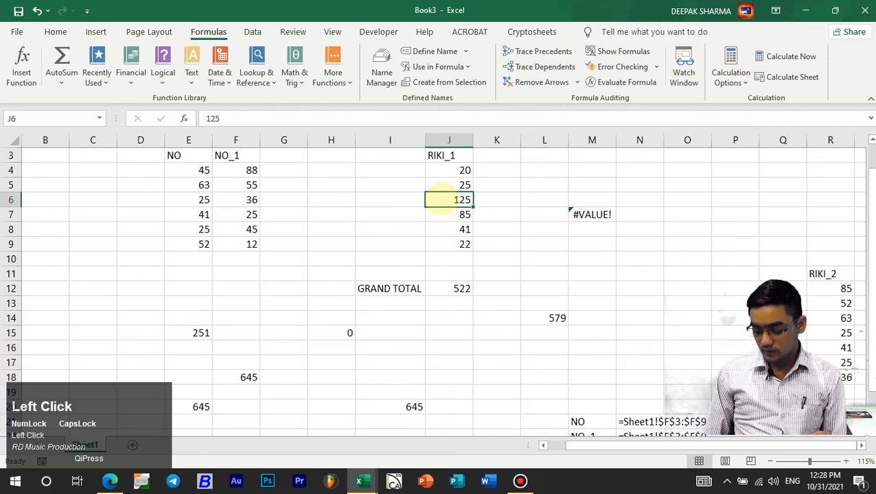
text(25)
key(Return)
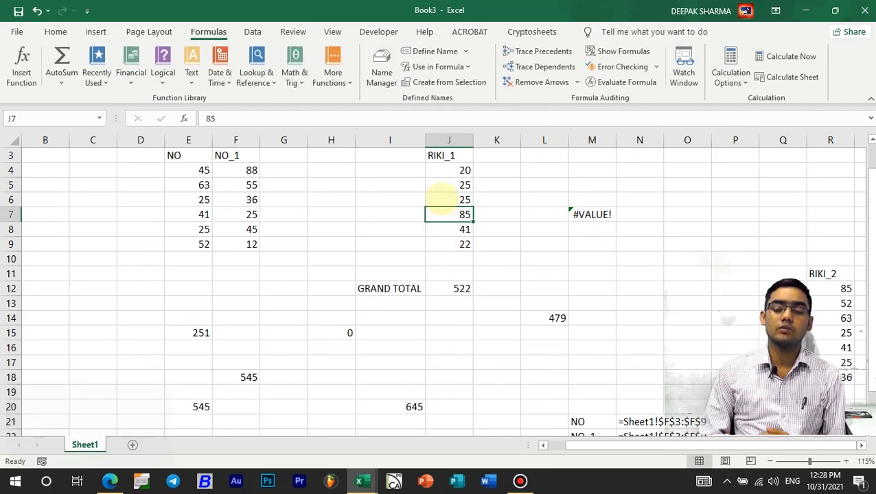